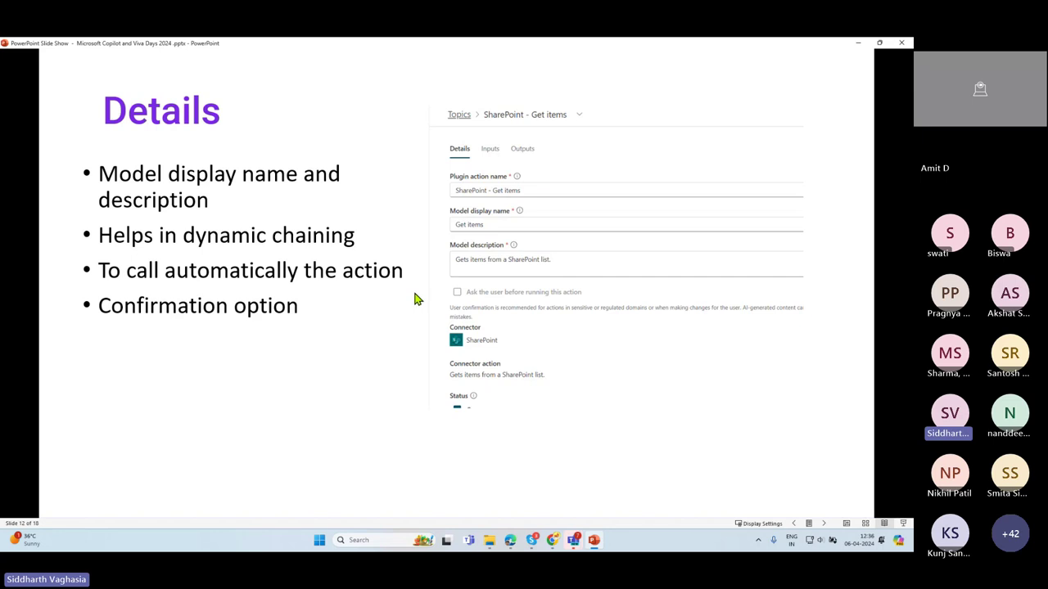
Advance the slide show to slide 13, 'Input', on naming and filling action inputs
key("Right")
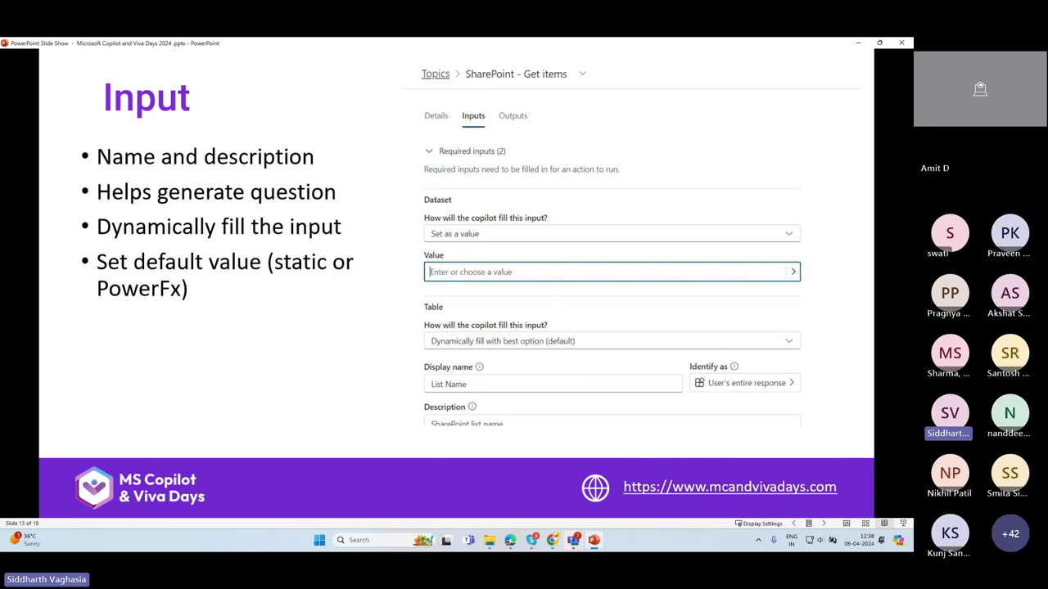
Advance the slide show to slide 14, 'Output', covering messages and output variables
key("Right")
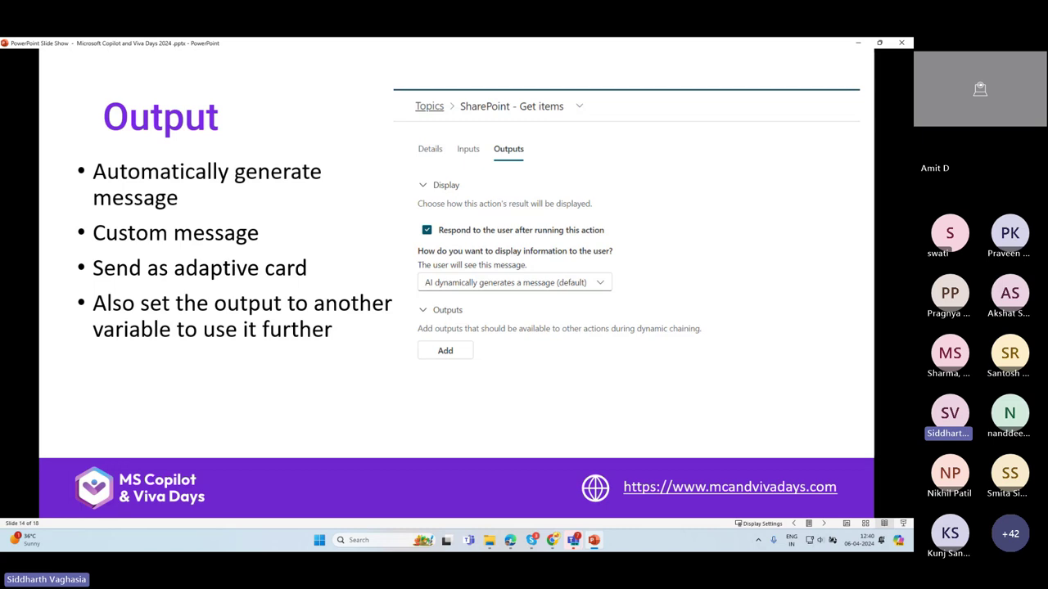
Advance to slide 15, 'Demo – Plugin Actions in Copilot Studio'
left_click(453, 327)
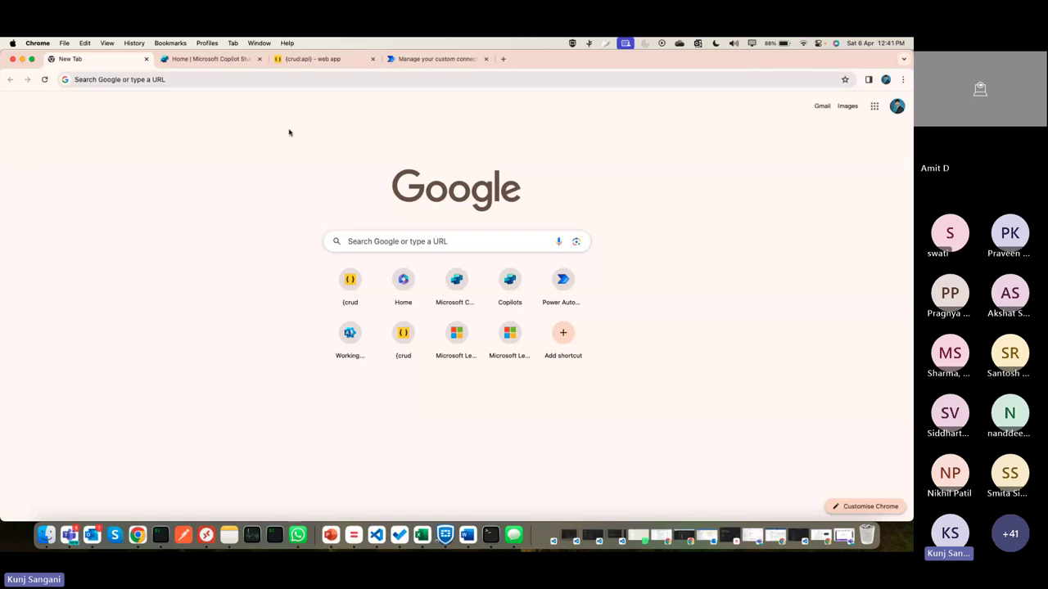
left_click(213, 82)
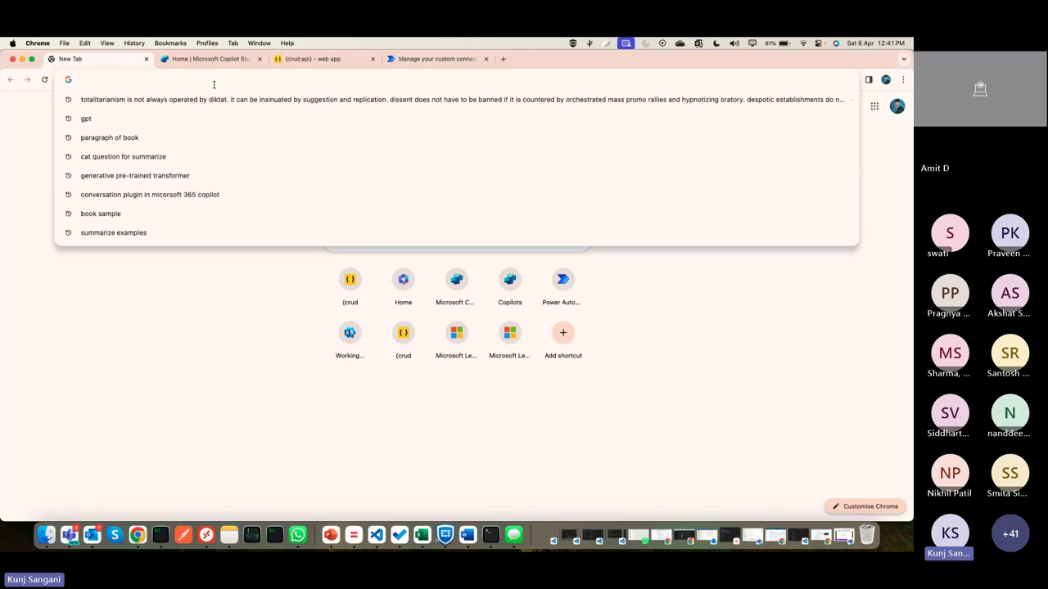
type("https://web.powerva.microsoft.com/")
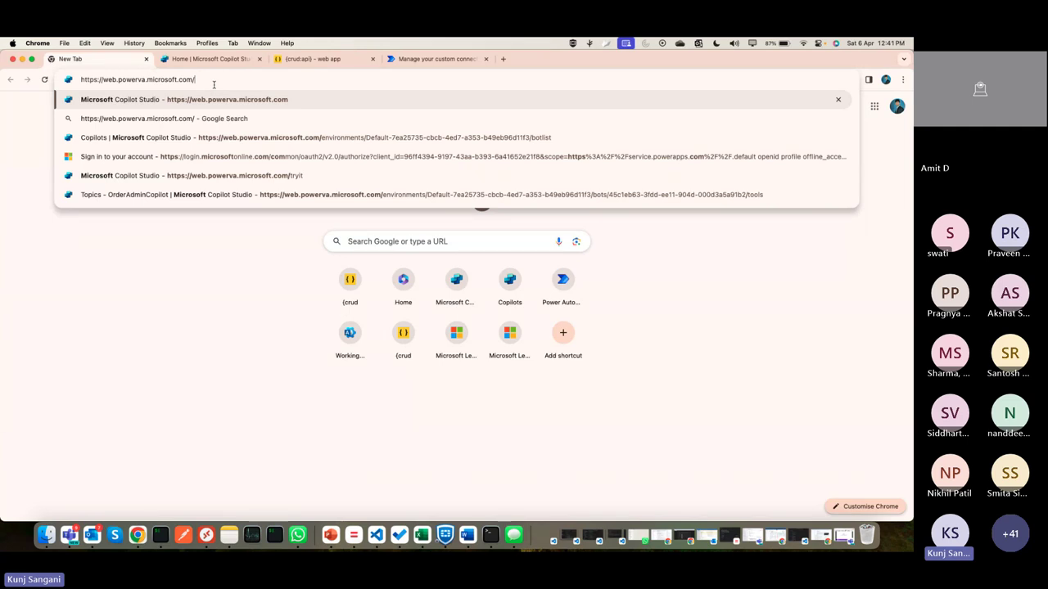
key("Return")
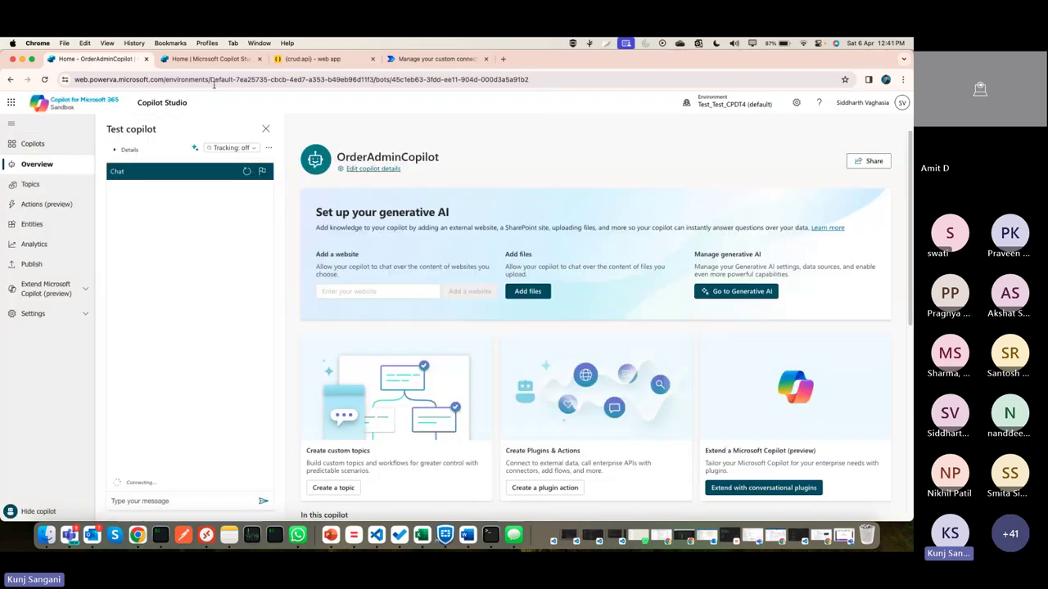
Return to the Copilot Studio home page and choose 'Create a custom copilot'
left_click(34, 144)
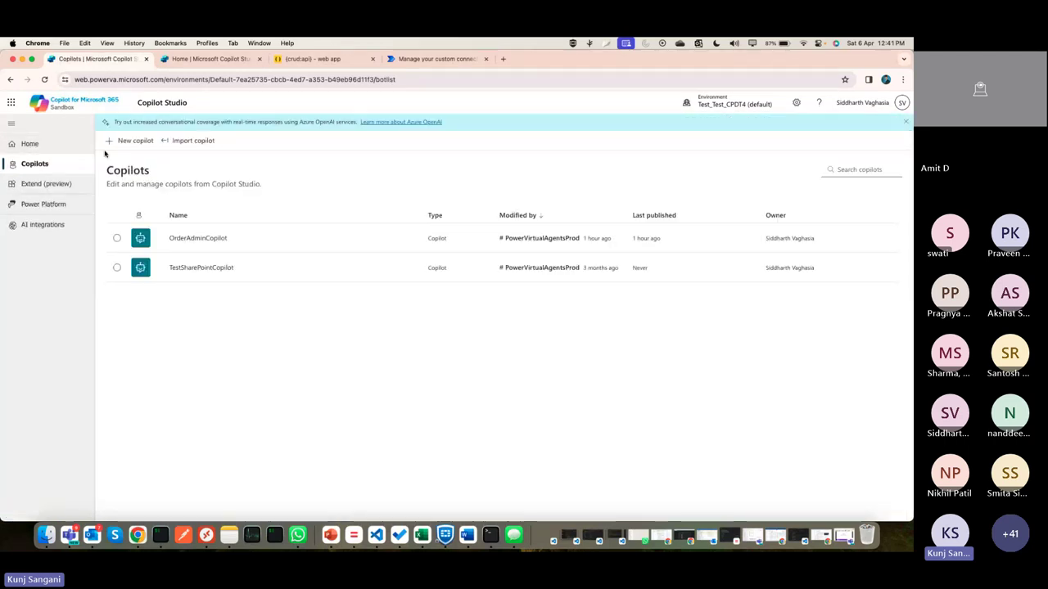
left_click(49, 146)
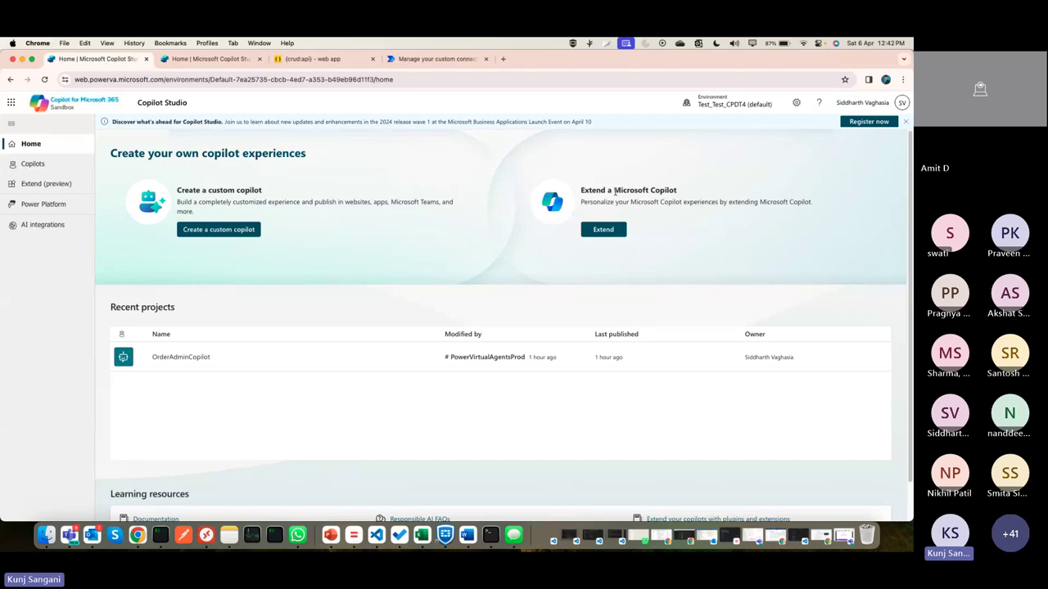
left_click(258, 230)
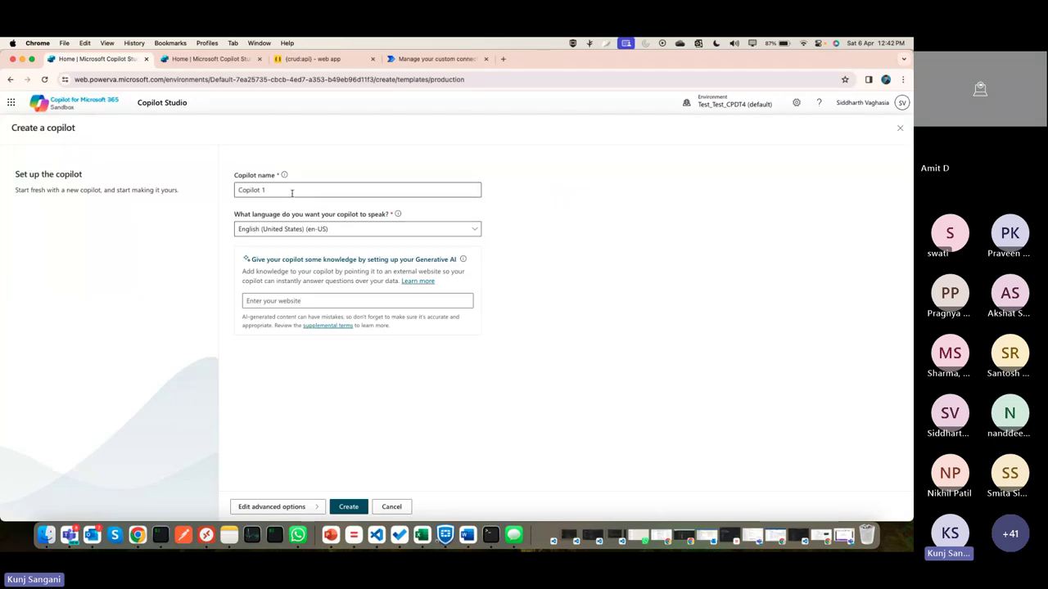
Replace the default 'Copilot 1' name with 'CopilotAndVivaDays2024', keeping English (United States)
left_click(291, 193)
triple_click(292, 193)
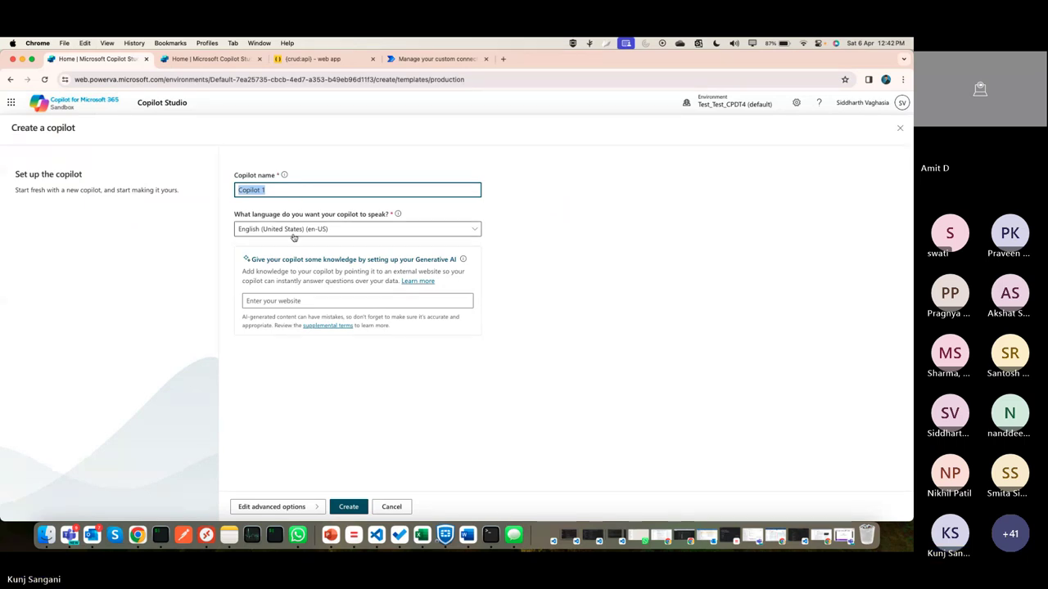
type("Copilot")
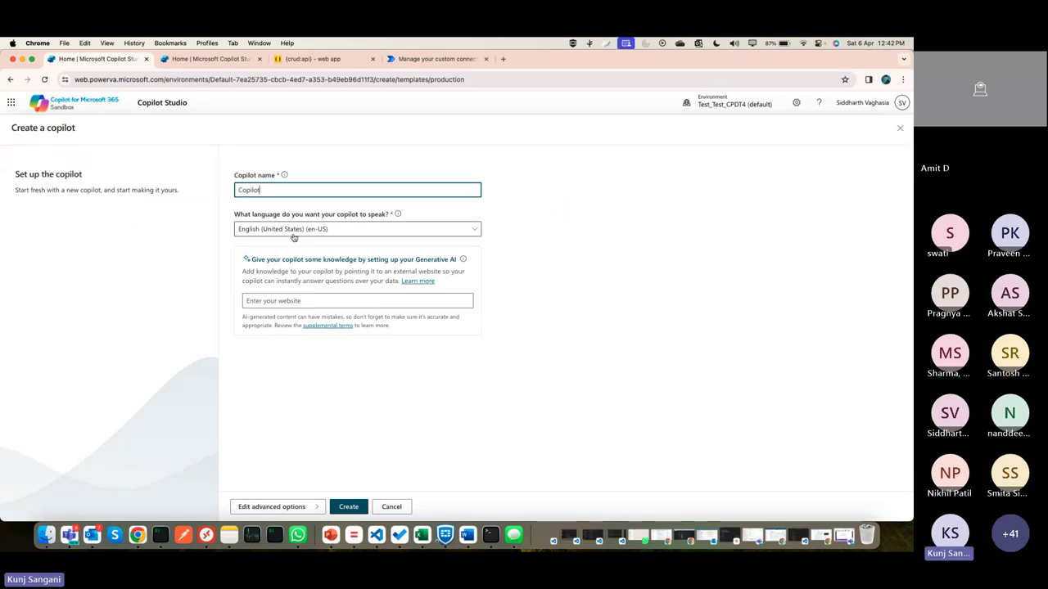
type("AndiViva")
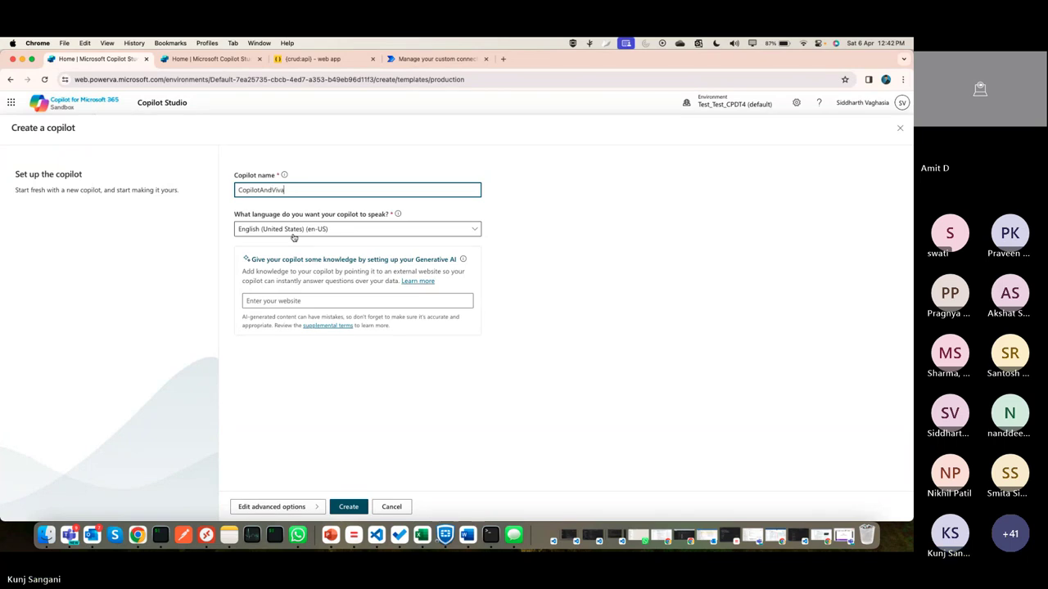
type("Days2023")
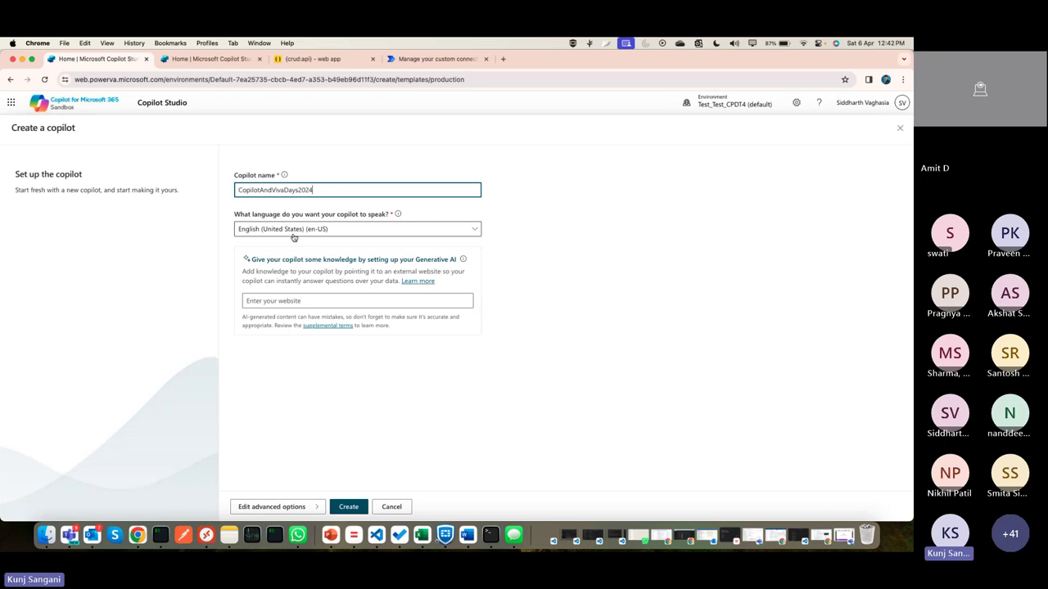
left_click(528, 241)
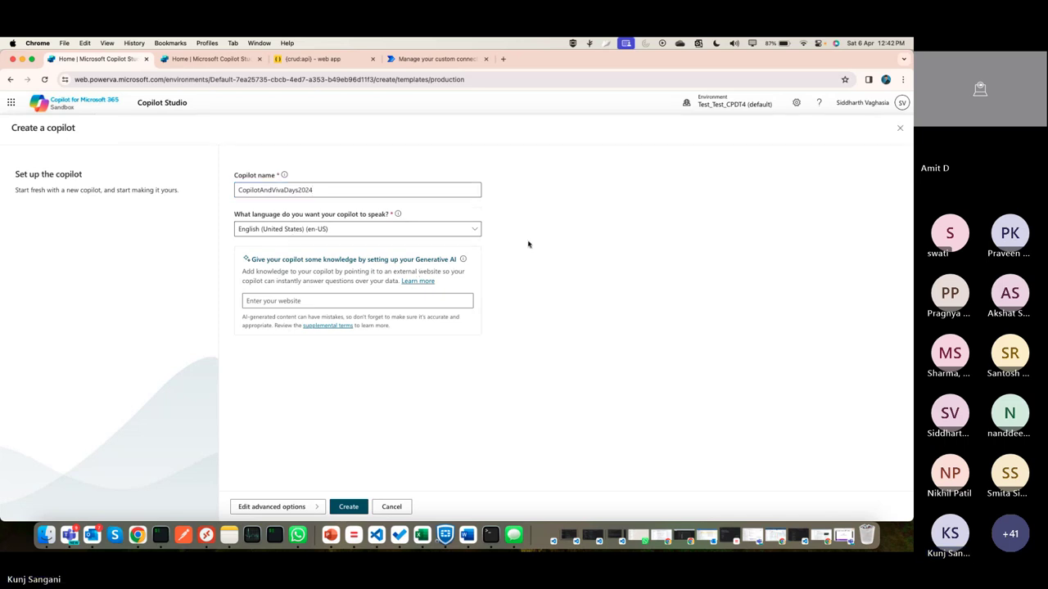
left_click(372, 231)
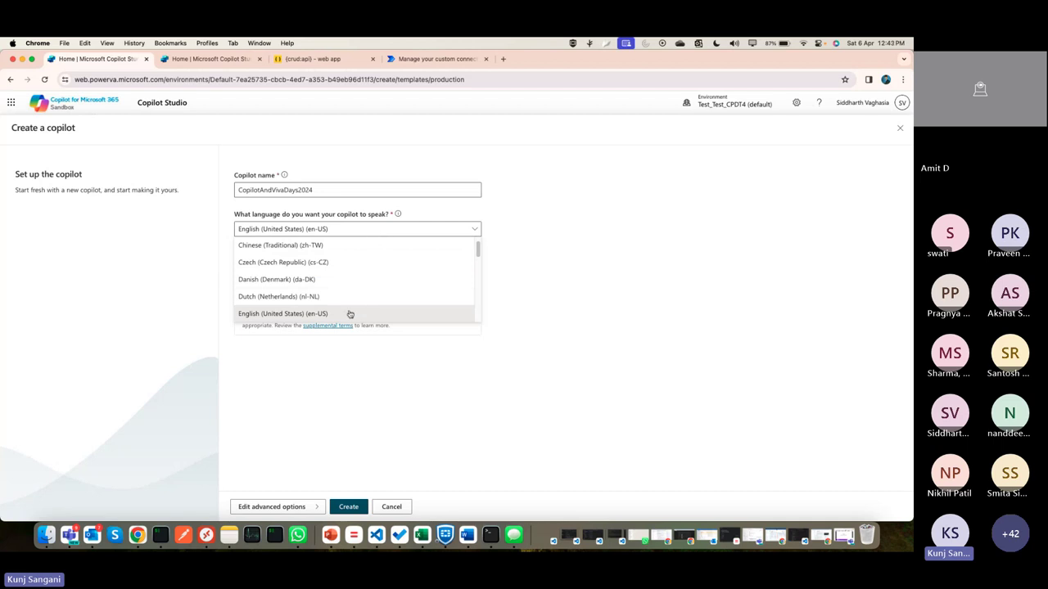
left_click(385, 229)
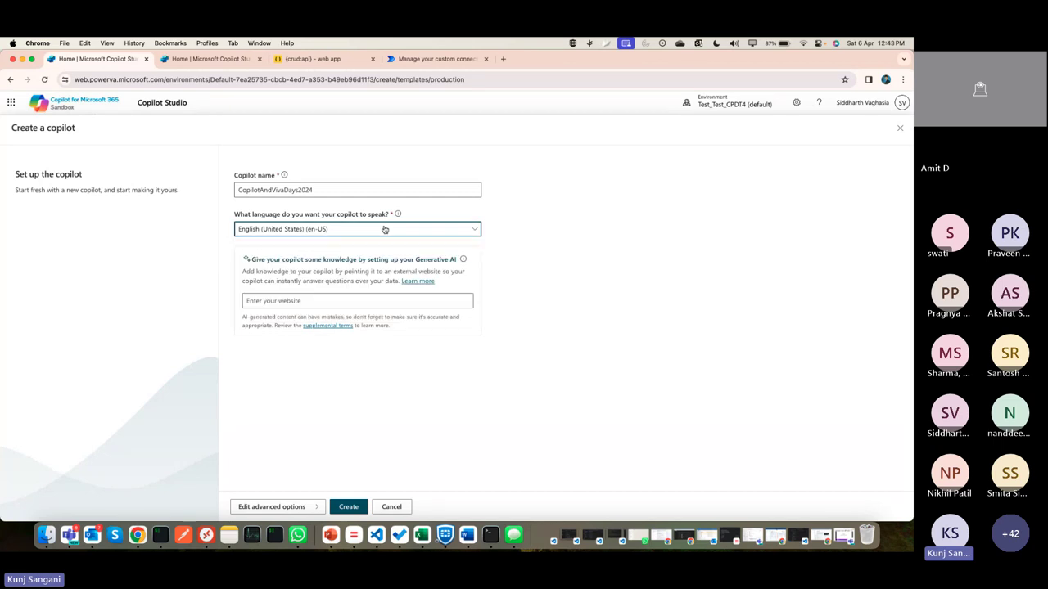
left_click(328, 304)
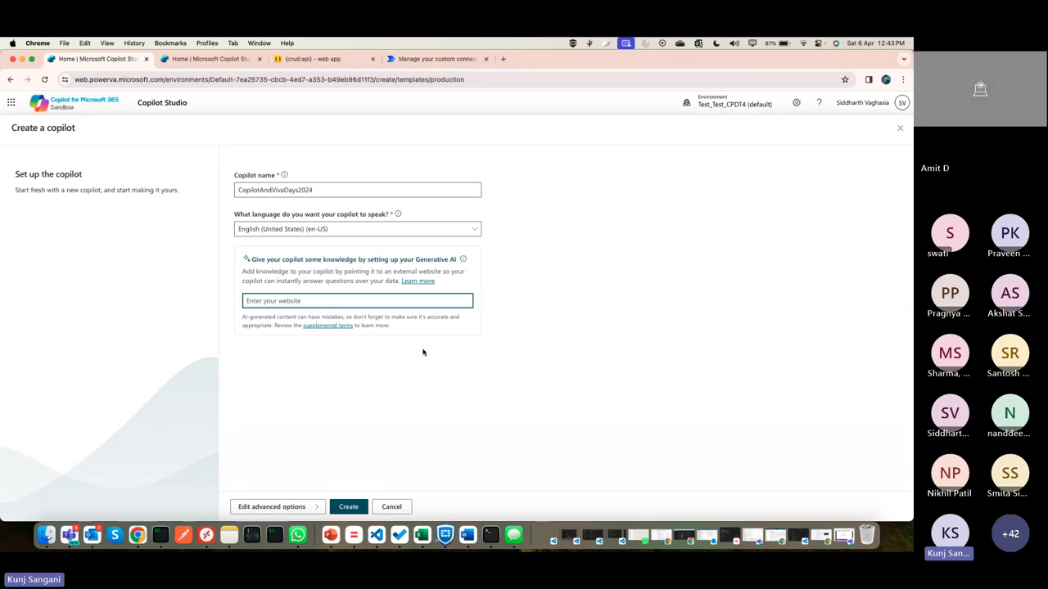
In advanced options keep the Common Data Services Default Solution, then create the copilot
left_click(293, 506)
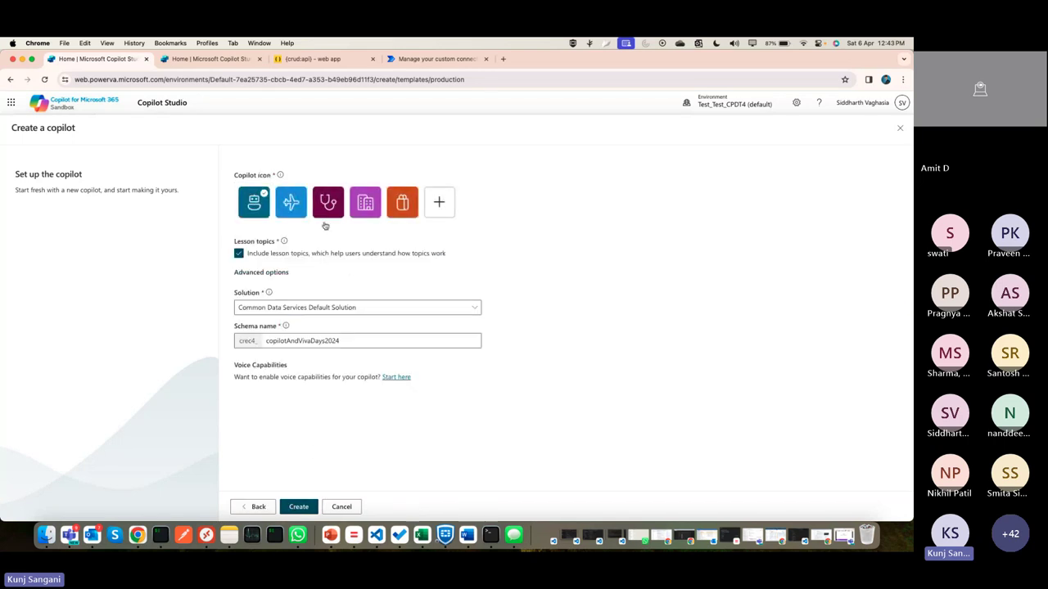
left_click(354, 308)
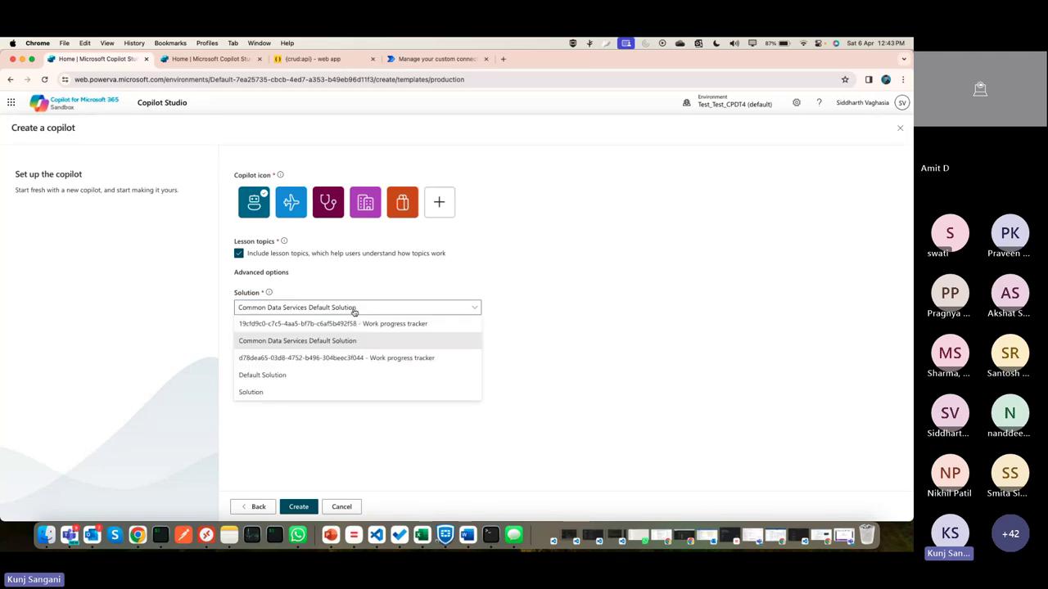
left_click(354, 308)
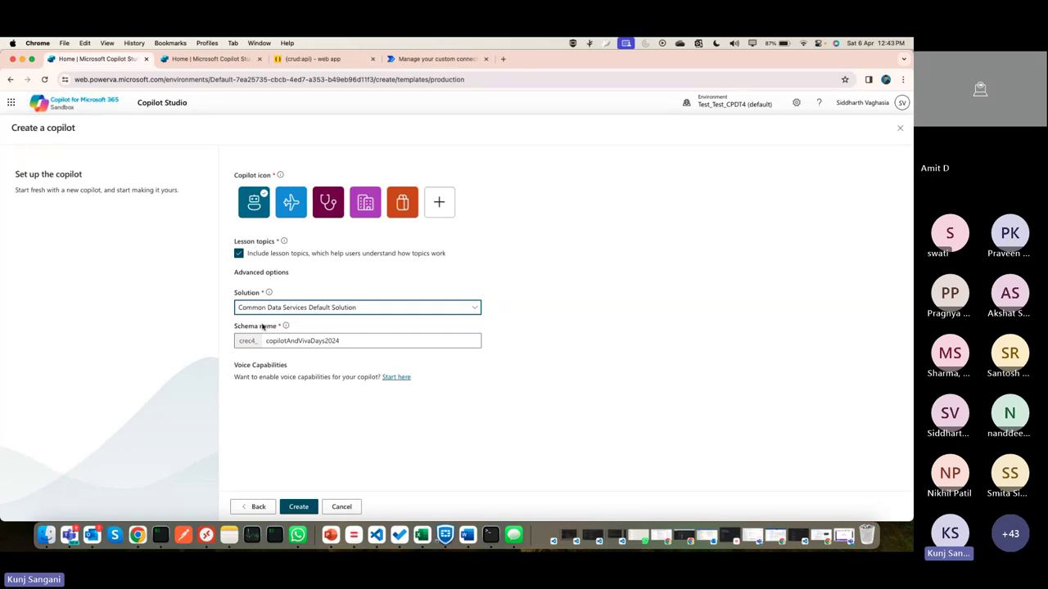
left_click(316, 319)
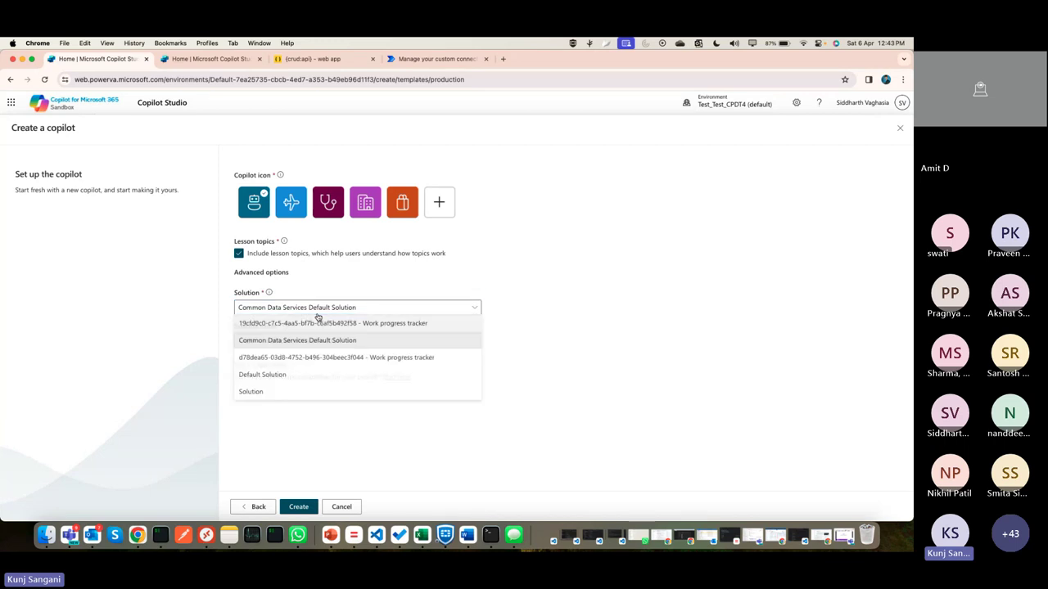
left_click(328, 275)
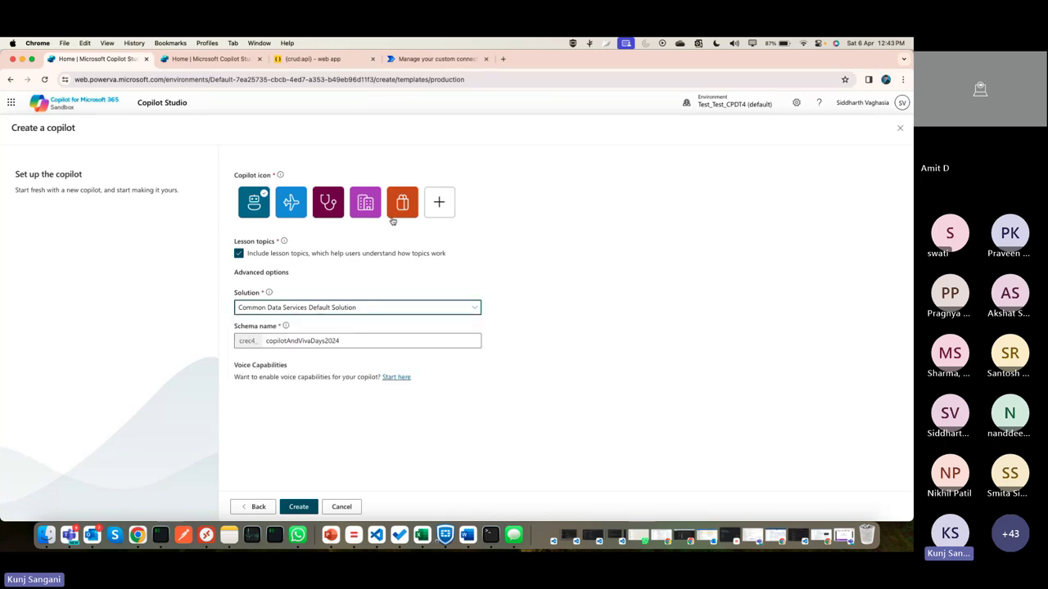
left_click(298, 506)
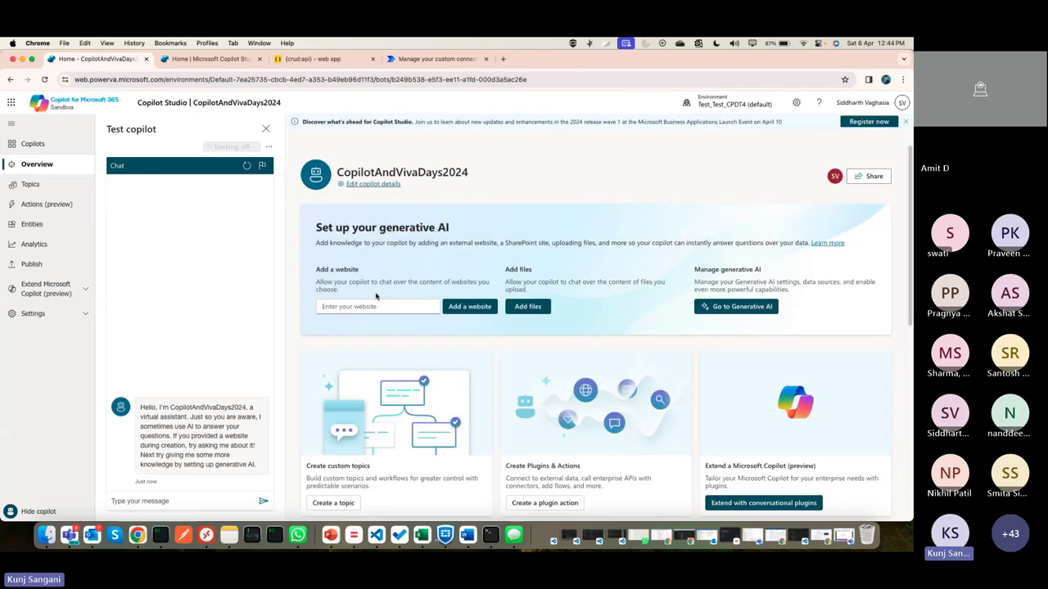
Show the Topics (7) list with Greeting, Goodbye and Lesson 1–3
left_click(61, 314)
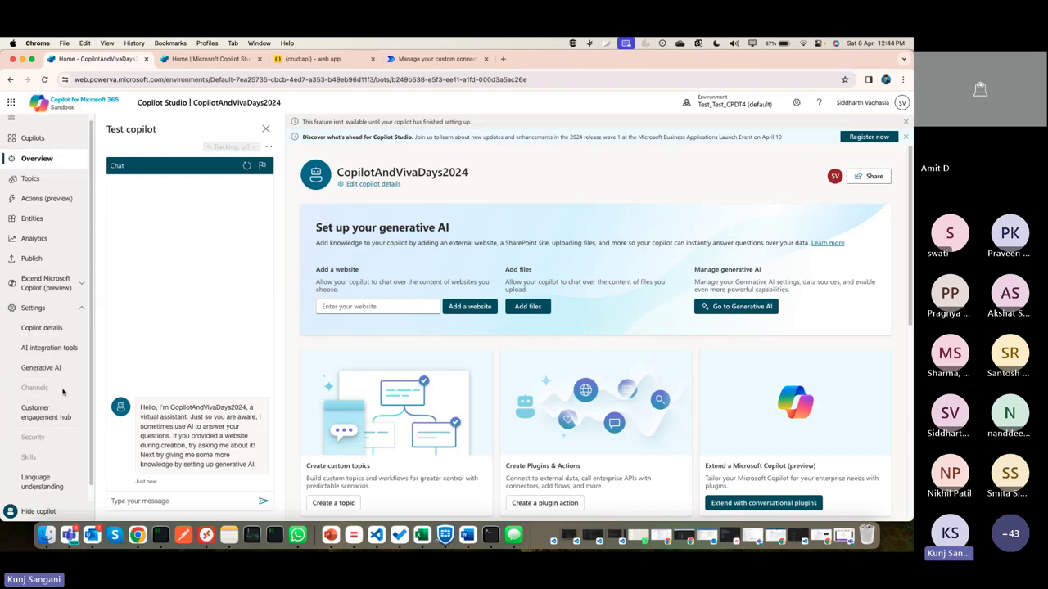
left_click(62, 308)
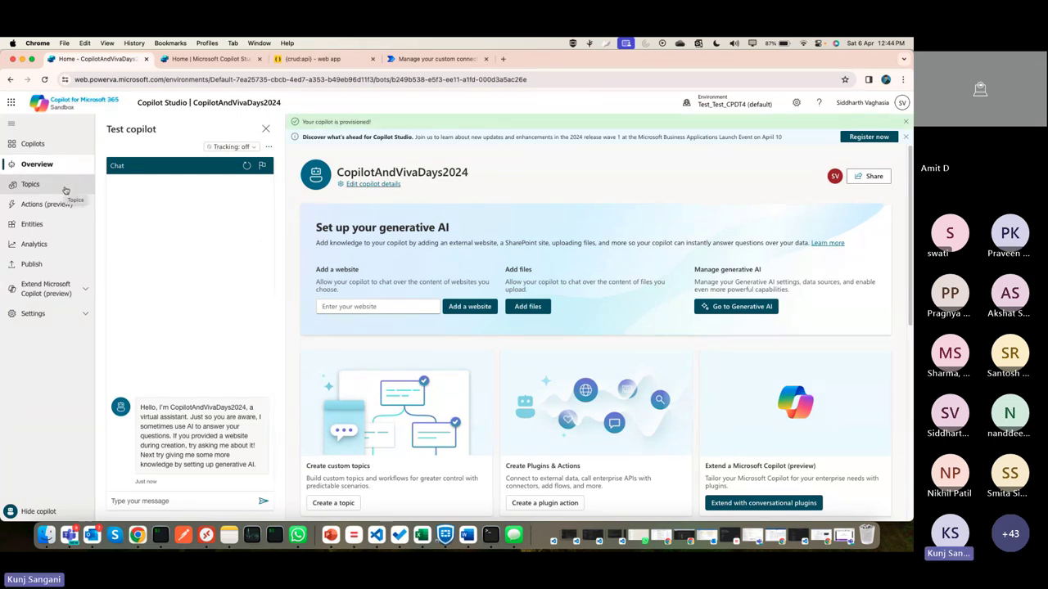
left_click(65, 190)
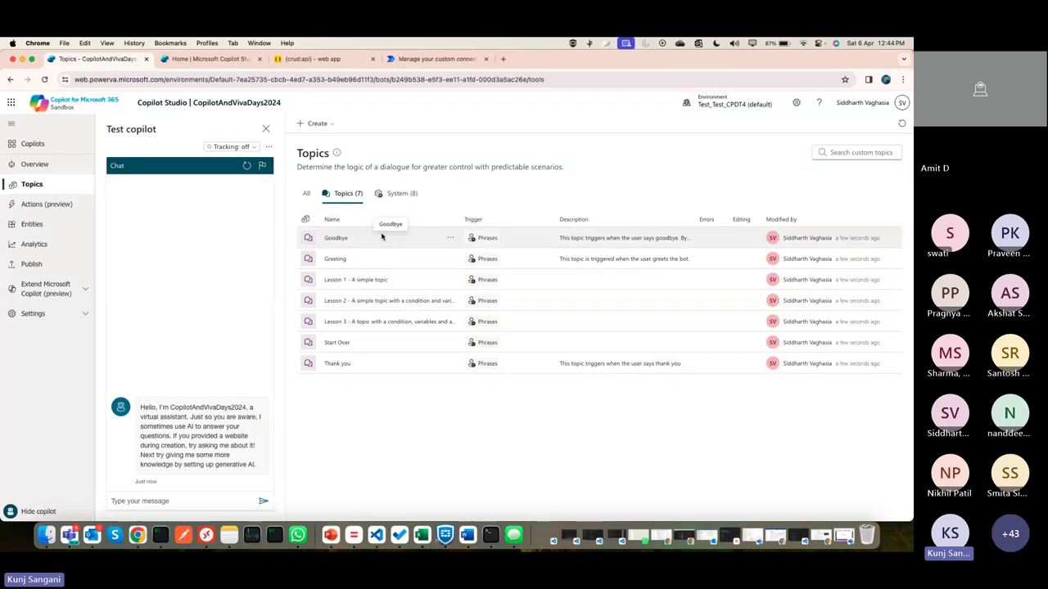
Review the System (8) topics, then go to the Channels settings page
left_click(400, 194)
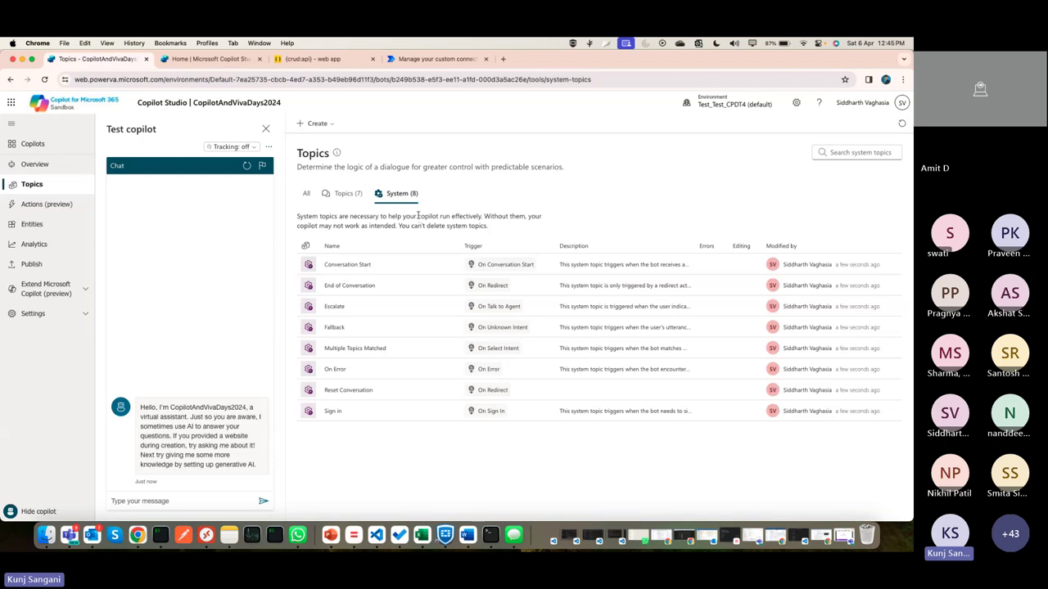
left_click(32, 313)
left_click(58, 396)
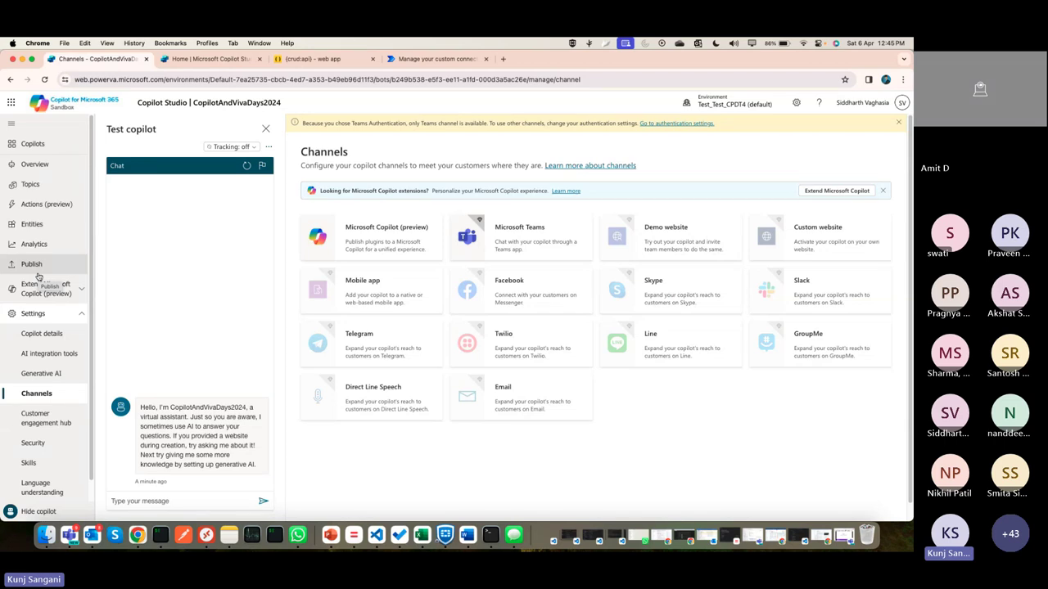
Visit the Actions (preview) and Overview pages, then return to the PowerPoint 'Types of Plugin' slide
left_click(63, 315)
left_click(70, 296)
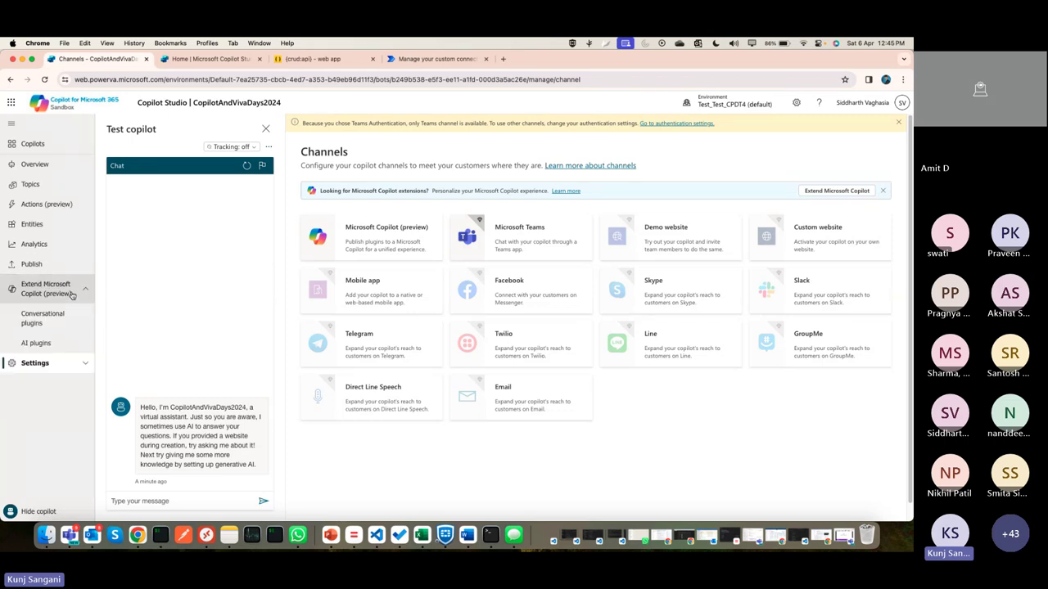
left_click(71, 295)
left_click(72, 295)
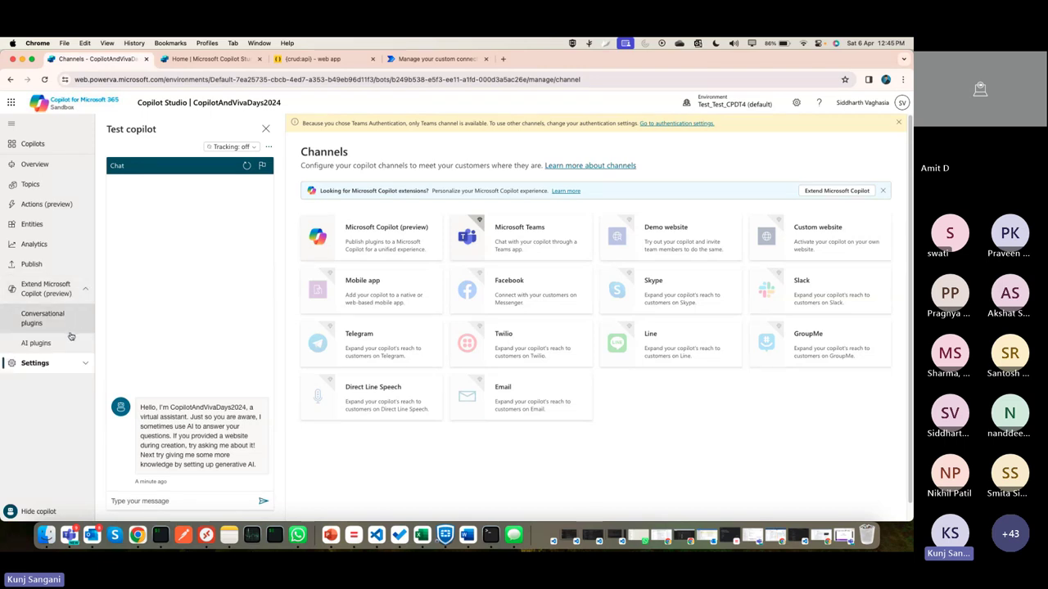
left_click(63, 202)
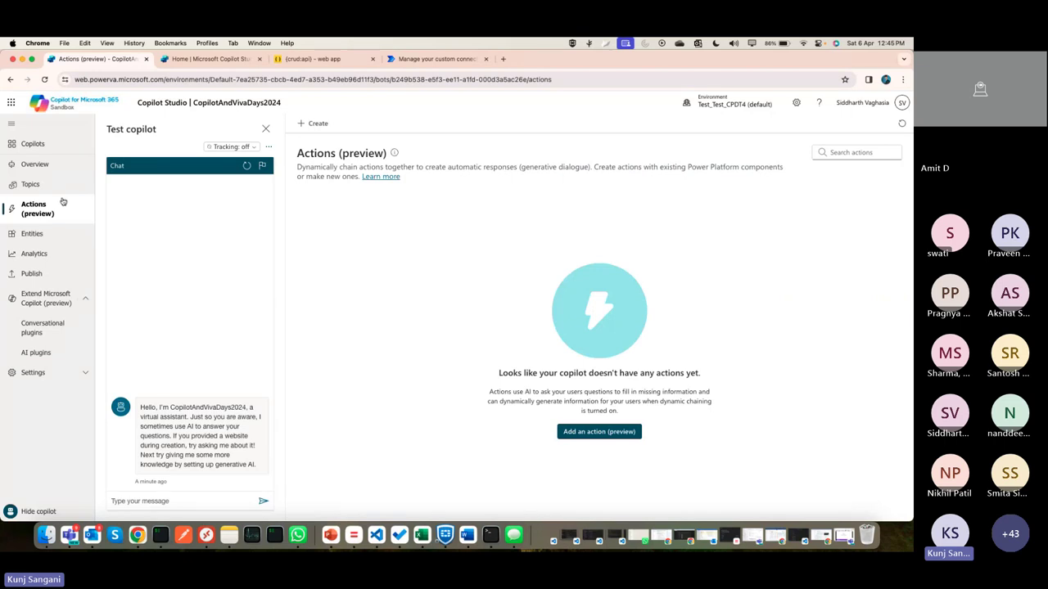
left_click(51, 170)
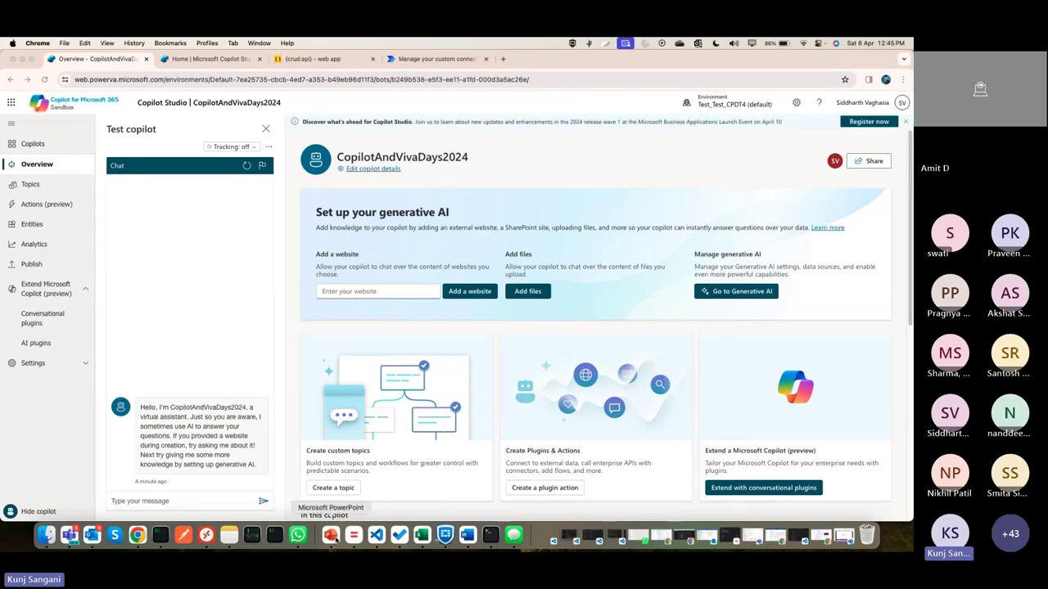
left_click(332, 536)
Highlight 'Conversational Plugin' on the Types of Plugin slide, then go back to Copilot Studio
left_click(264, 239)
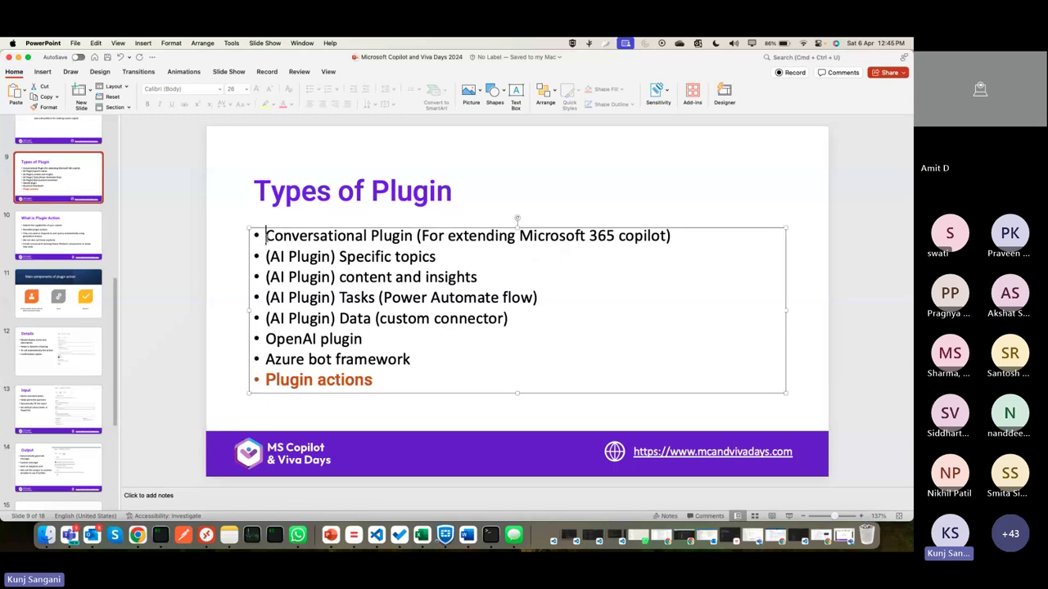
left_click_drag(265, 236, 412, 236)
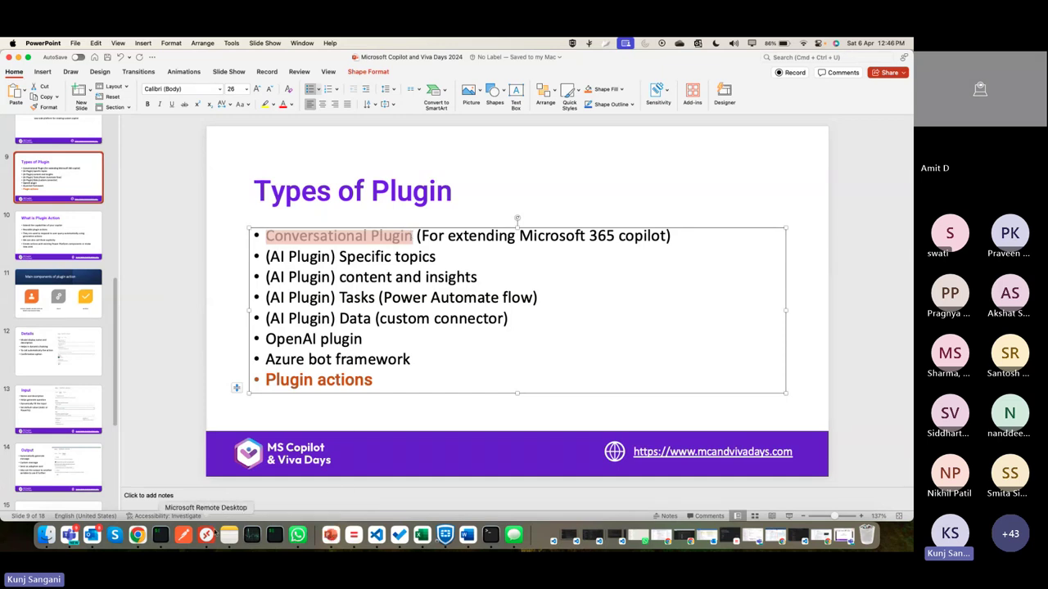
left_click(138, 535)
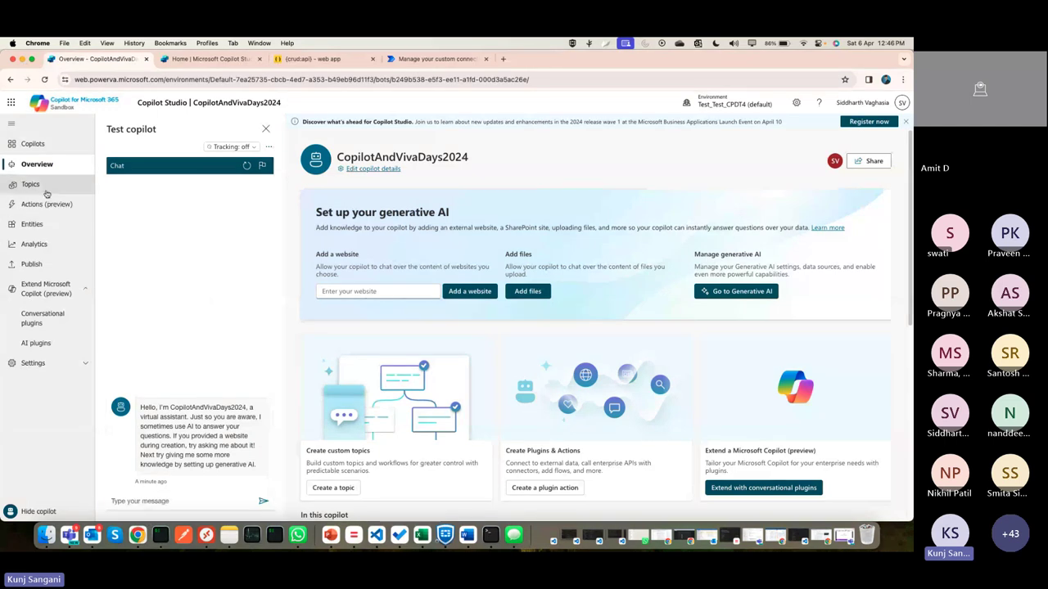
Add a conversational plugin under Extend Microsoft Copilot with trigger 'Get List of all the SharePoint Sites'
left_click(69, 294)
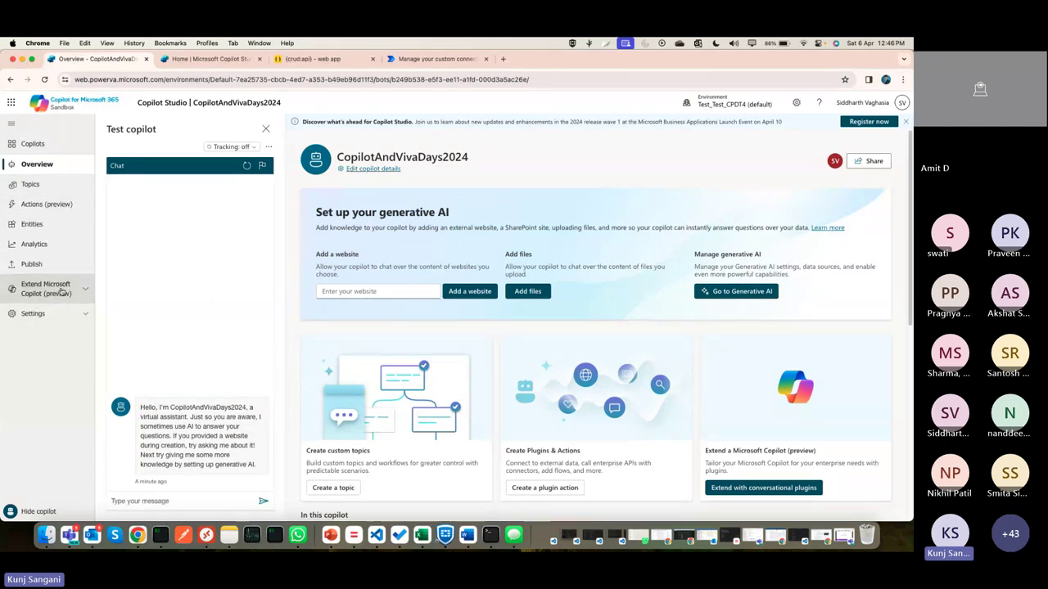
left_click(66, 296)
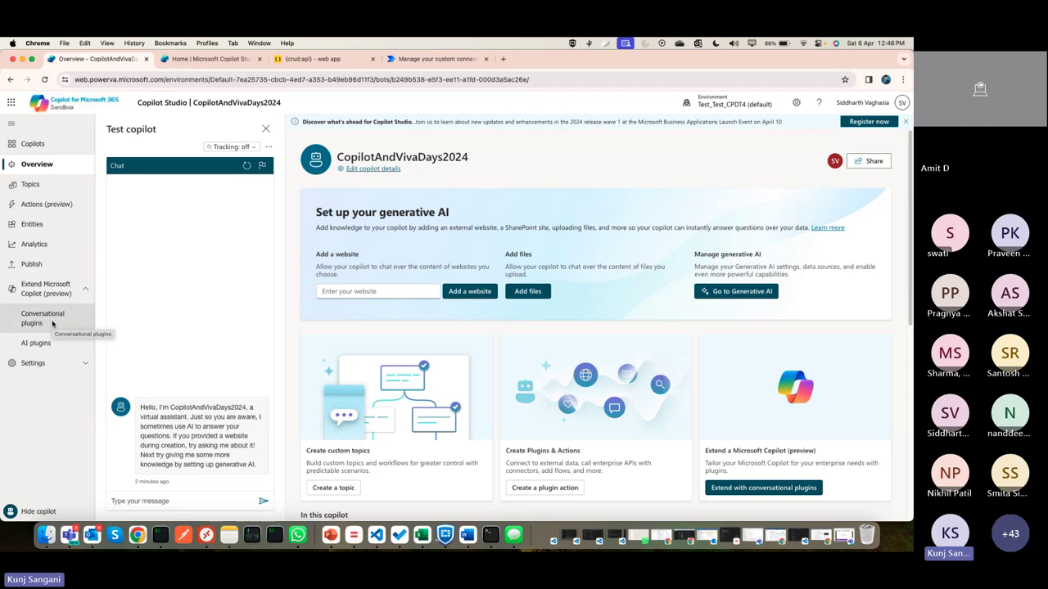
left_click(72, 321)
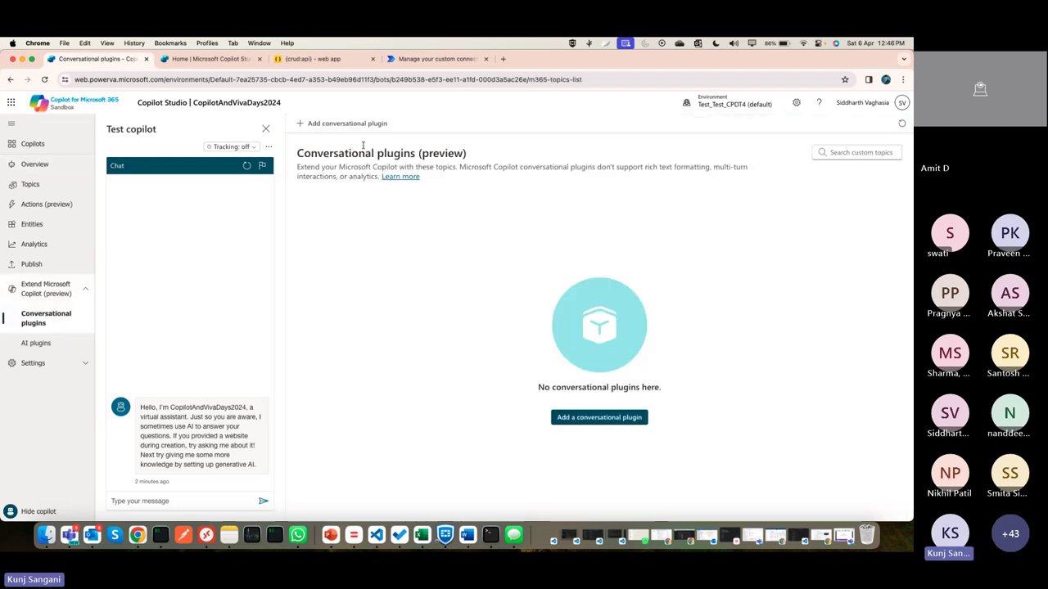
left_click(353, 128)
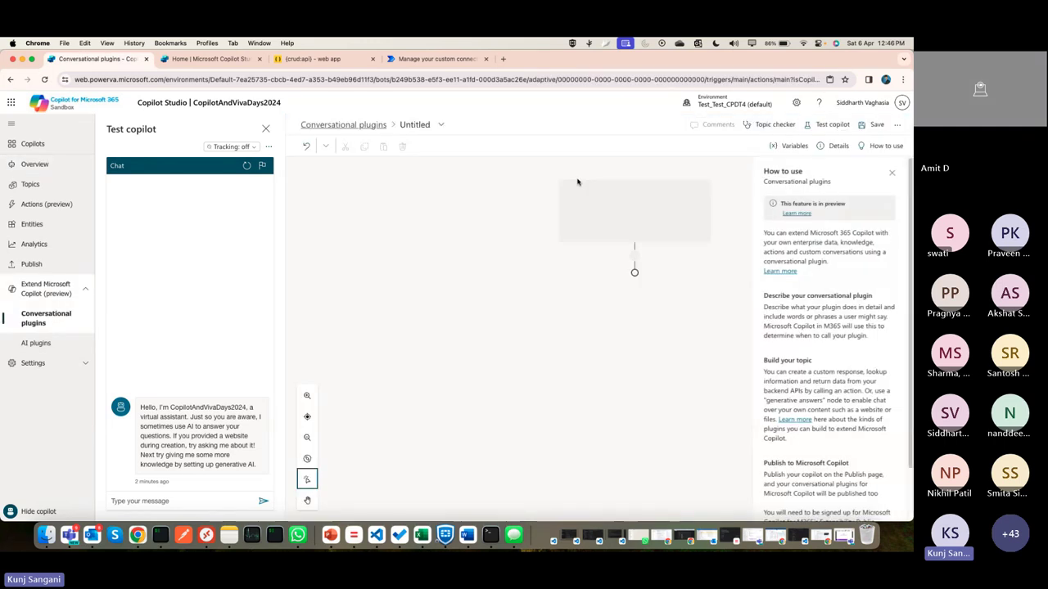
left_click(646, 270)
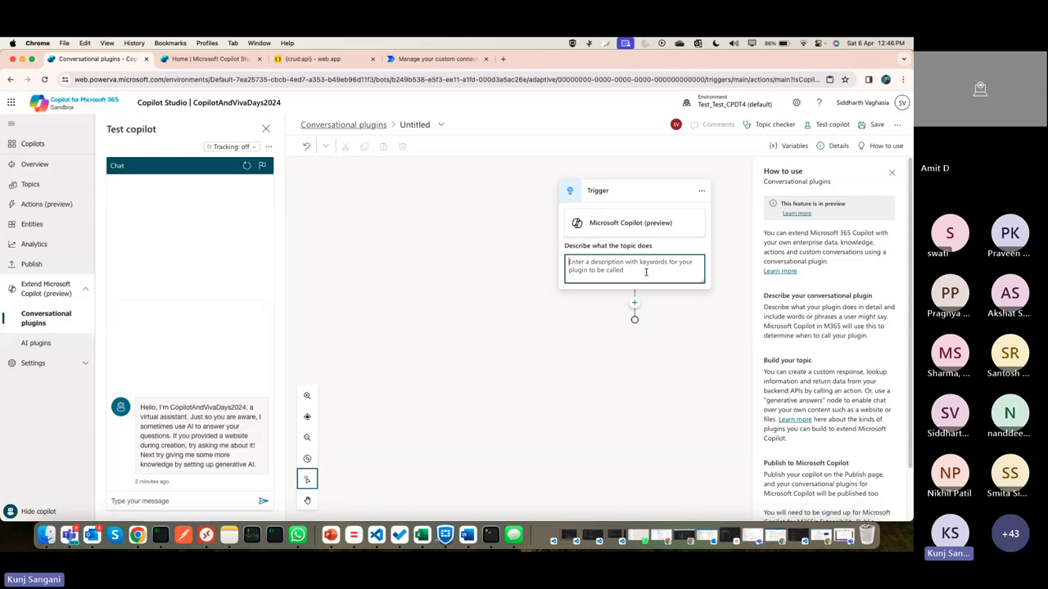
type("Get List")
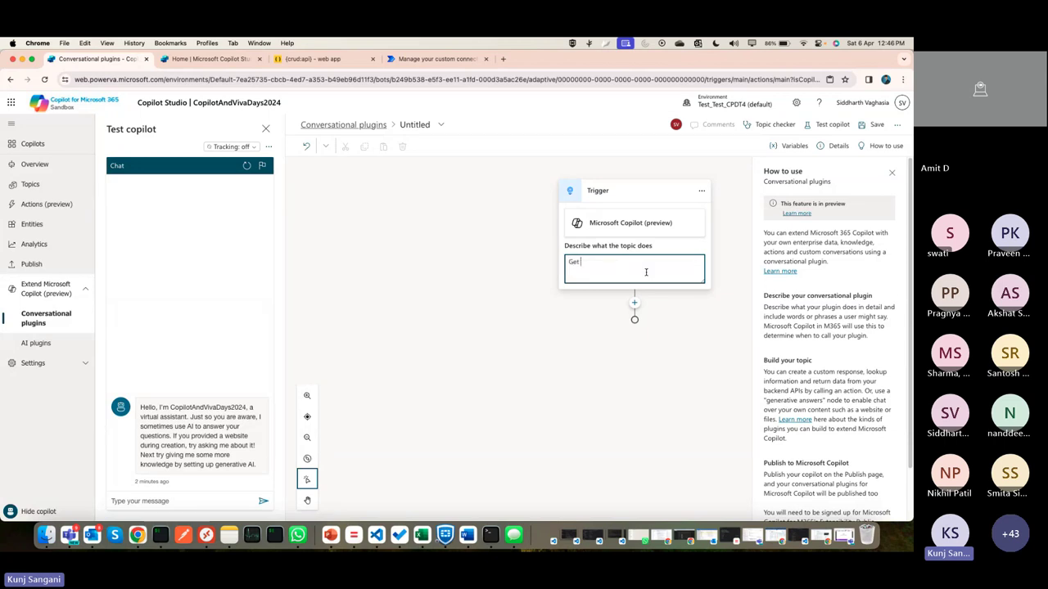
type(" of all the SharEPPoint Sites")
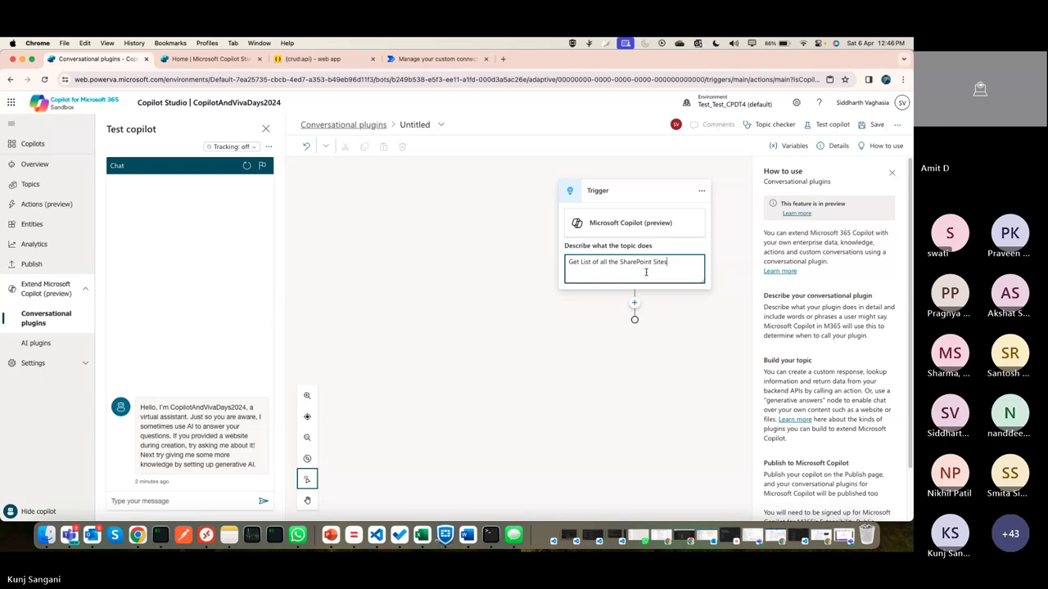
left_click(634, 303)
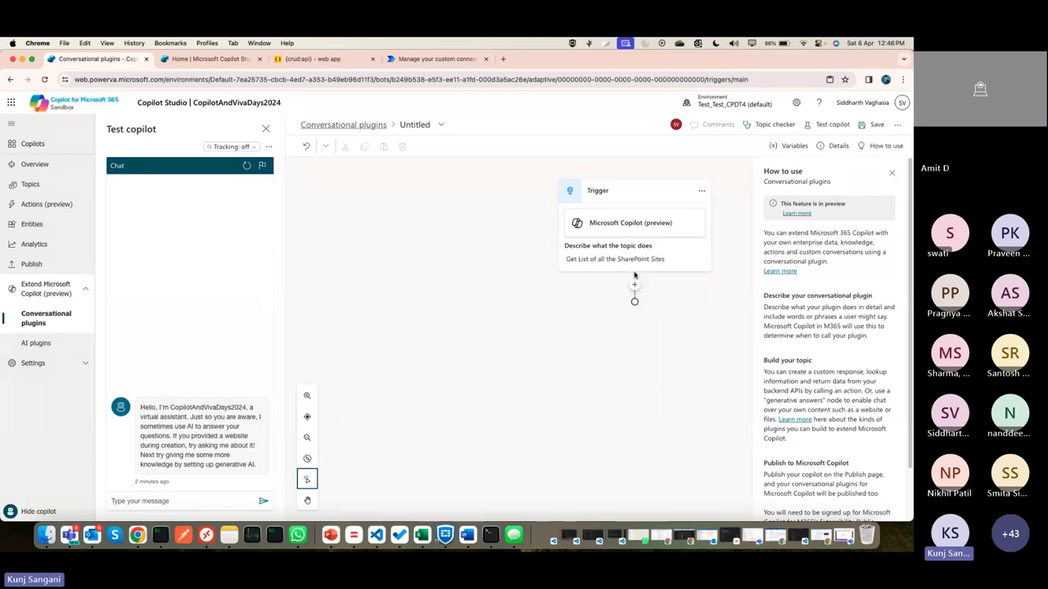
Add an HTTP Request node after the trigger, followed by a Message node
left_click(634, 285)
left_click(628, 390)
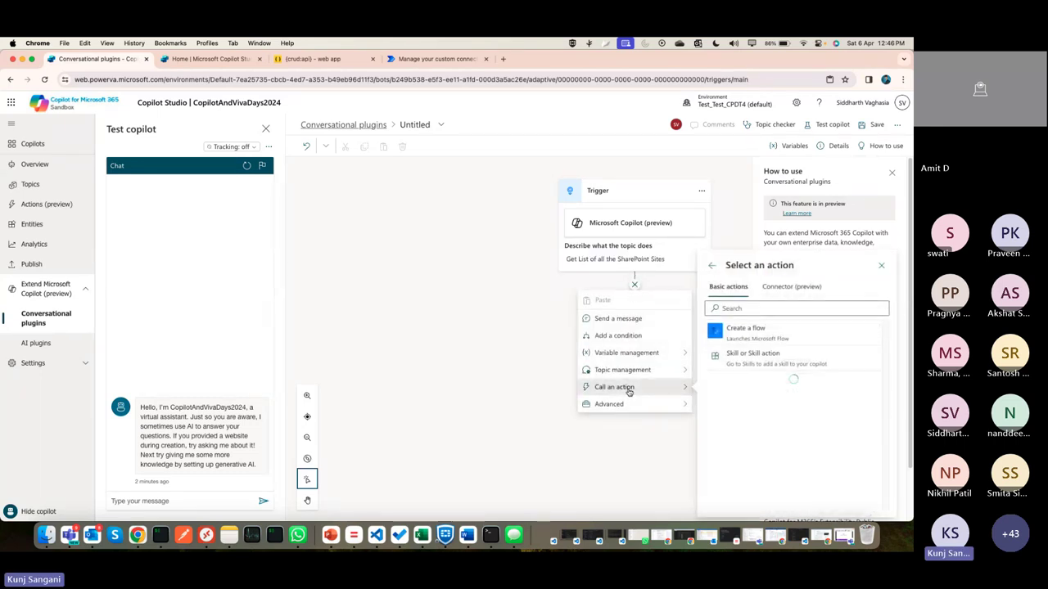
mouse_move(628, 404)
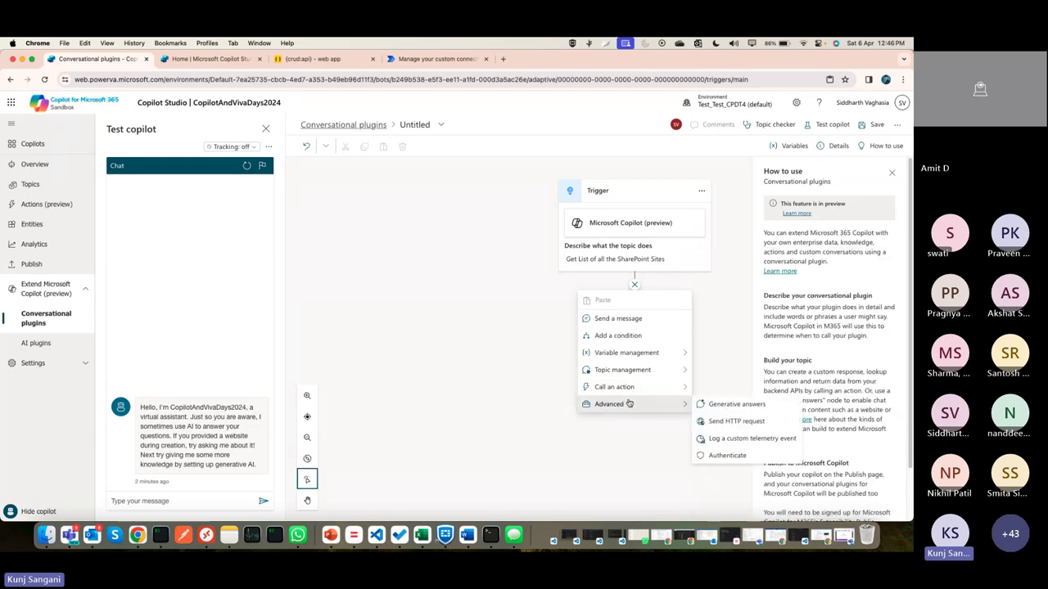
left_click(718, 422)
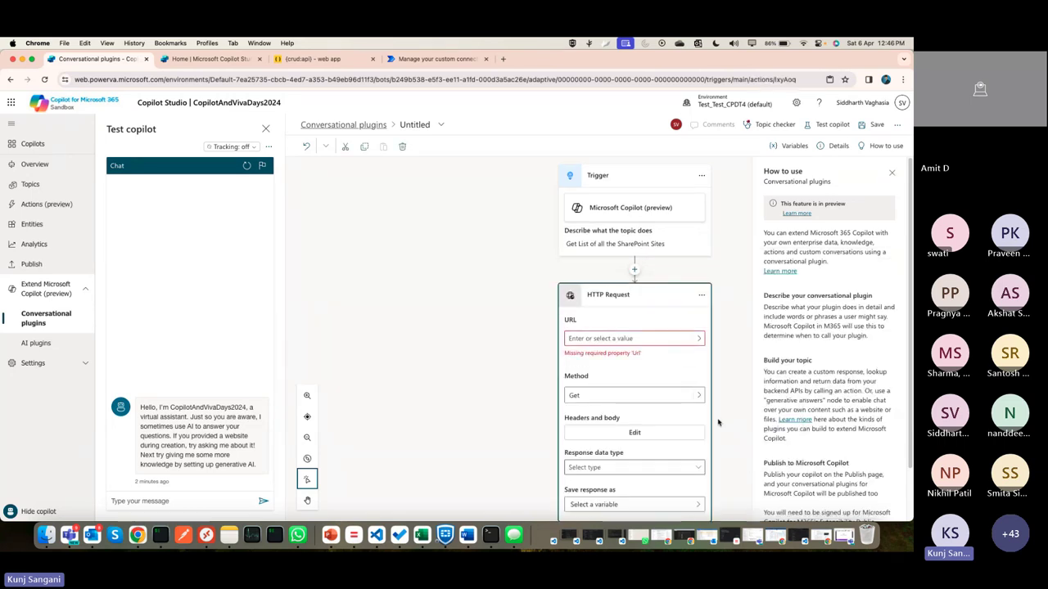
left_click(658, 342)
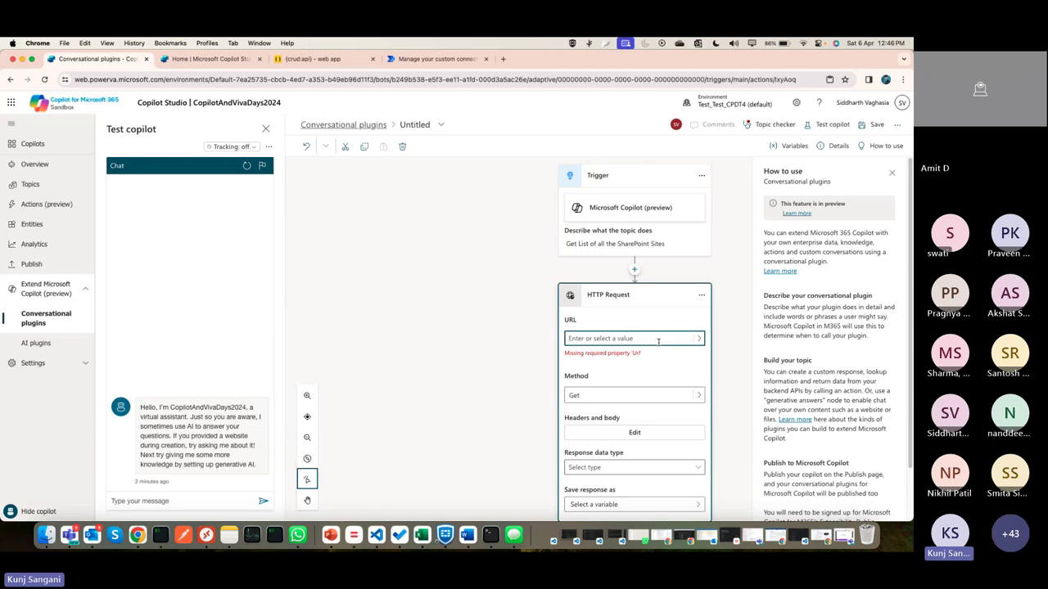
scroll(658, 342, "down", 1)
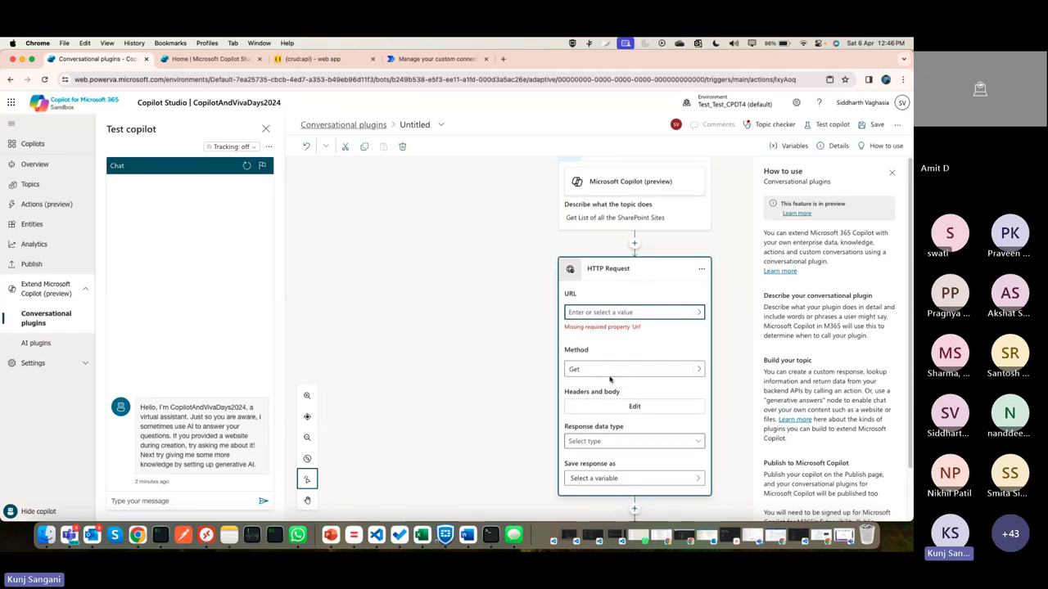
left_click(634, 489)
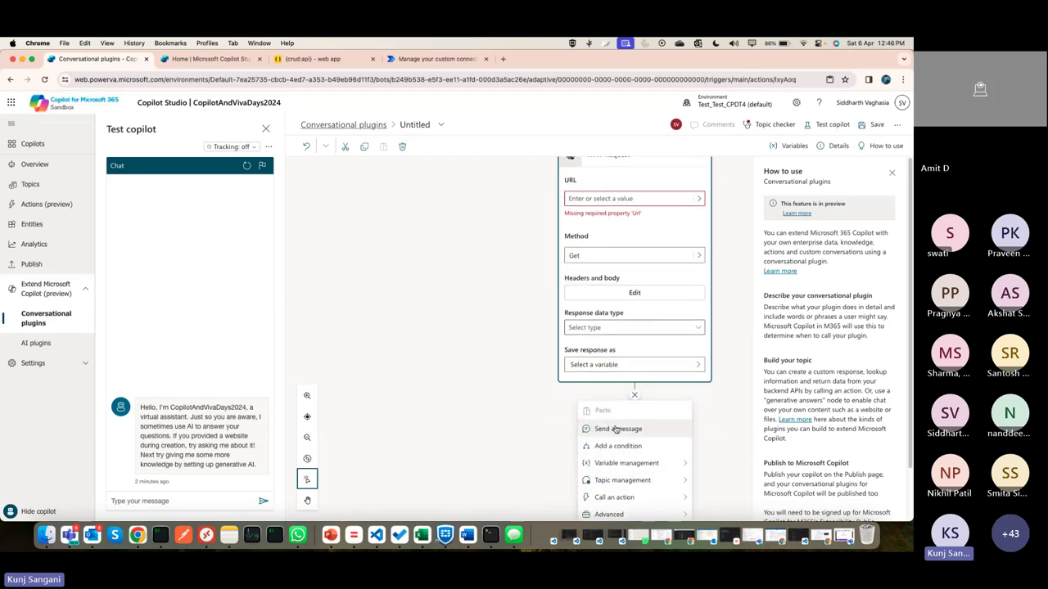
left_click(616, 429)
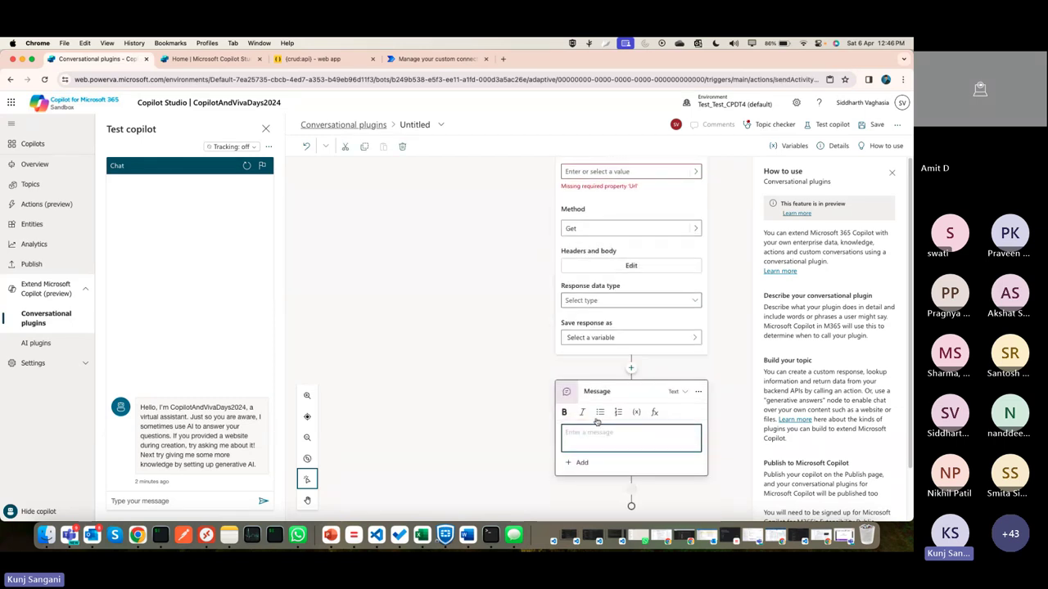
Save the HTTP response as Var1 and insert Var1 into the message text
left_click(609, 340)
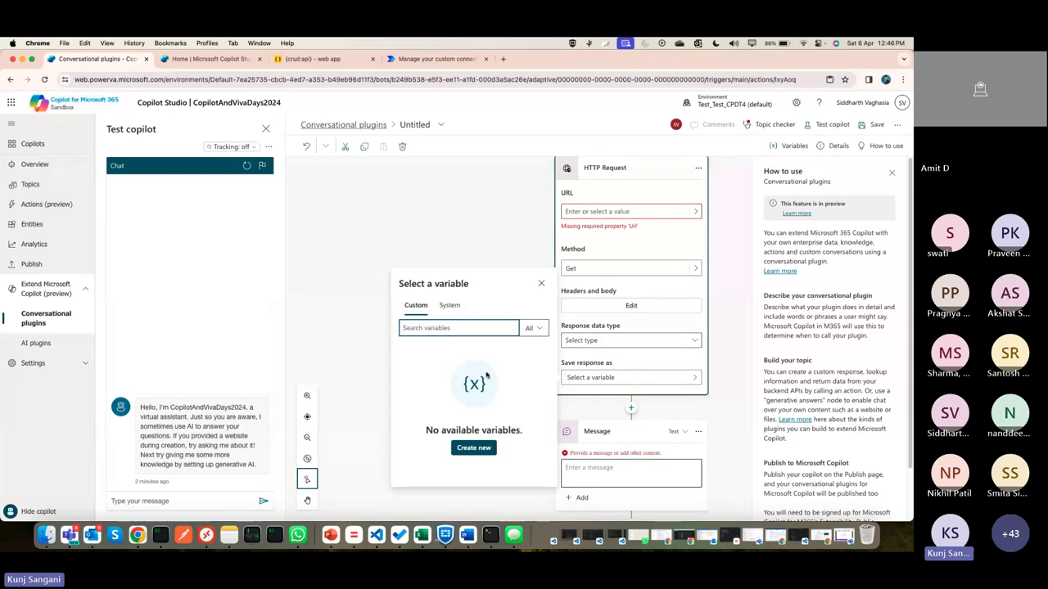
left_click(489, 448)
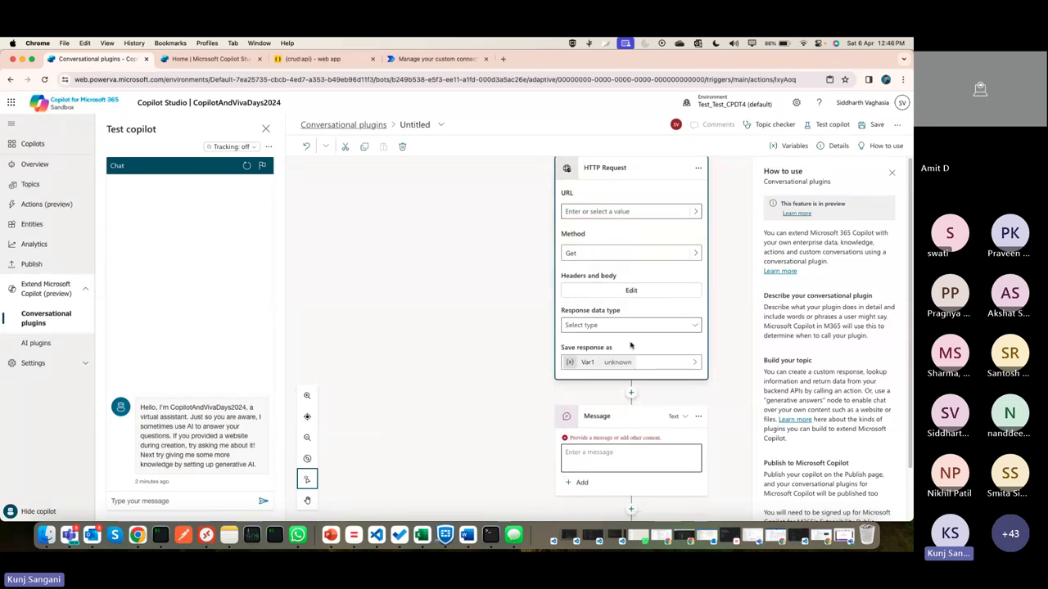
left_click(601, 459)
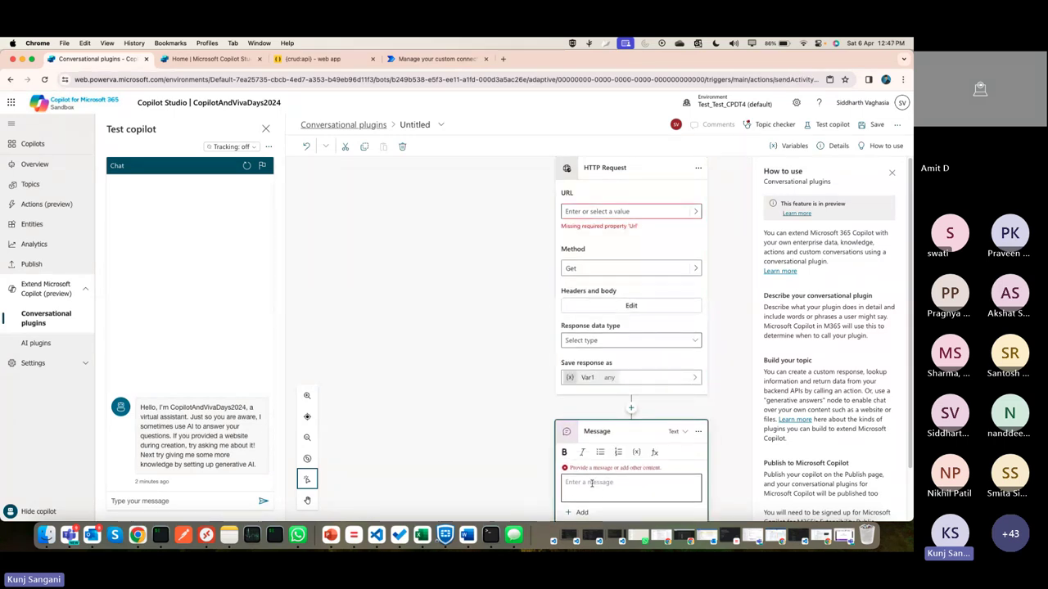
left_click(637, 455)
left_click(424, 488)
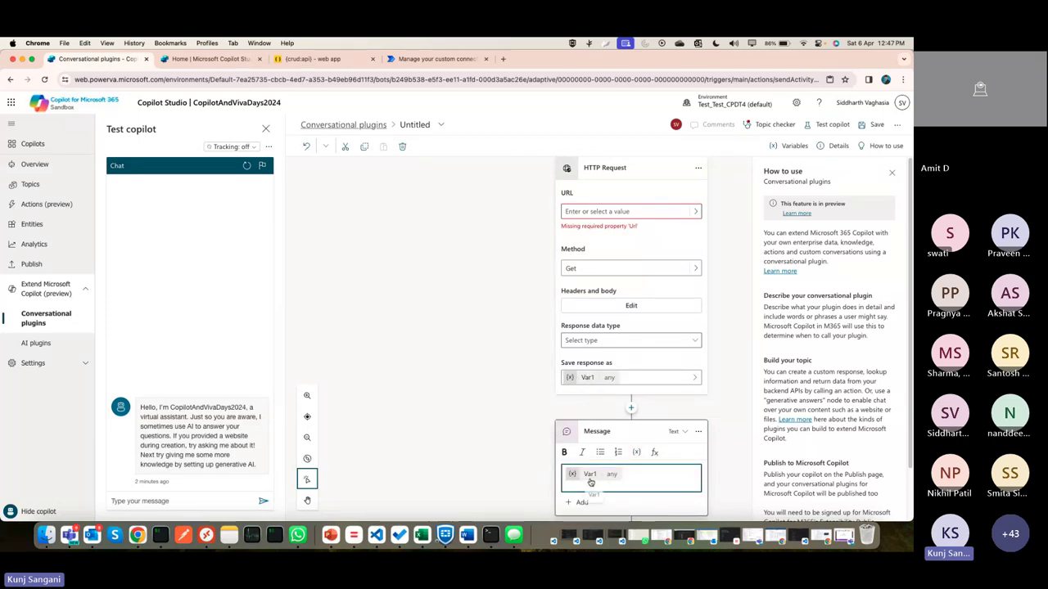
scroll(575, 474, "down", 1)
scroll(575, 475, "up", 5)
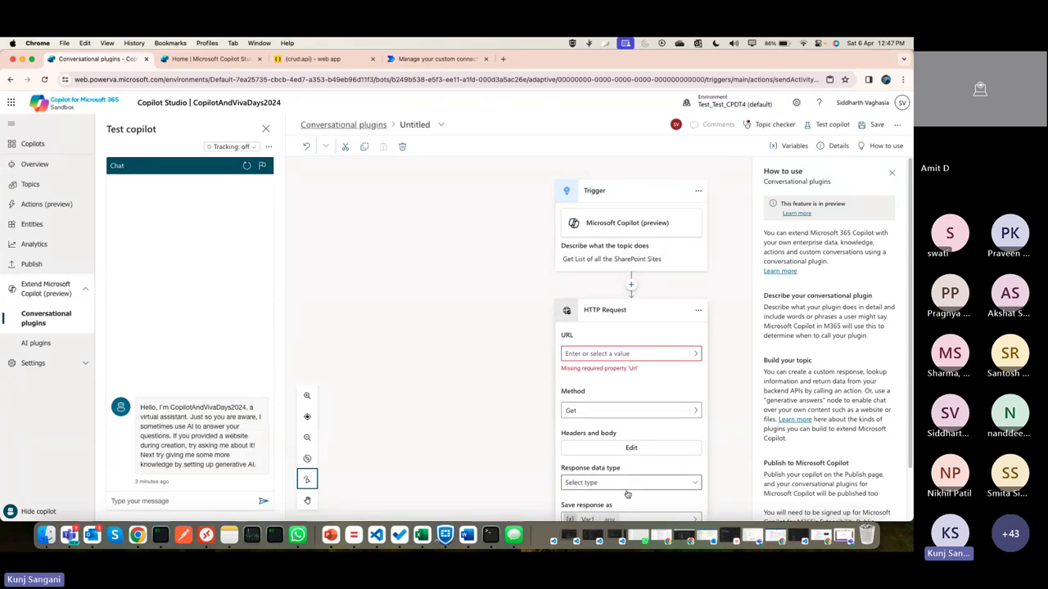
scroll(646, 396, "down", 5)
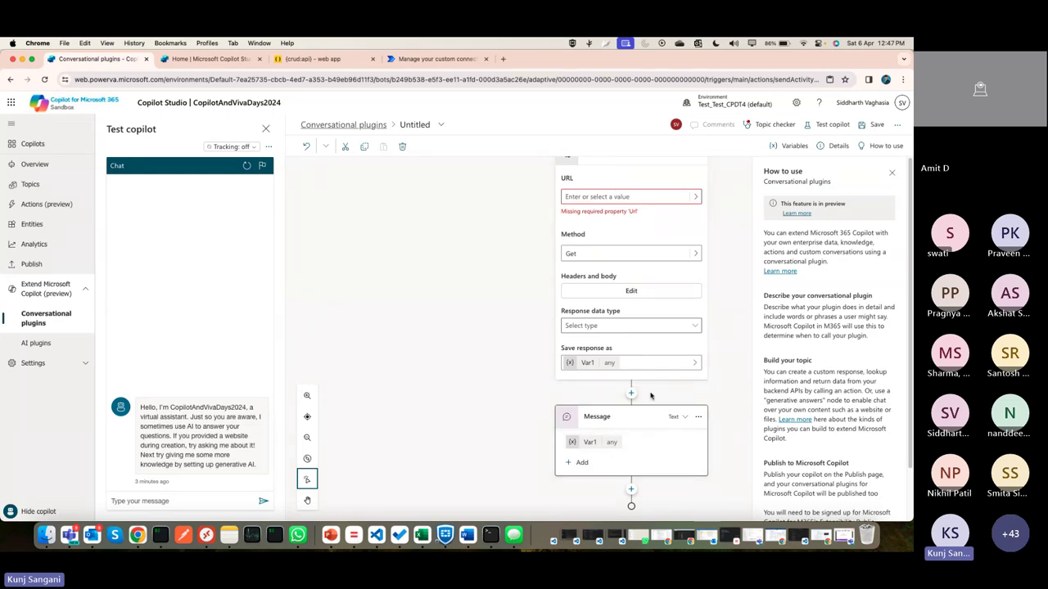
scroll(651, 394, "up", 5)
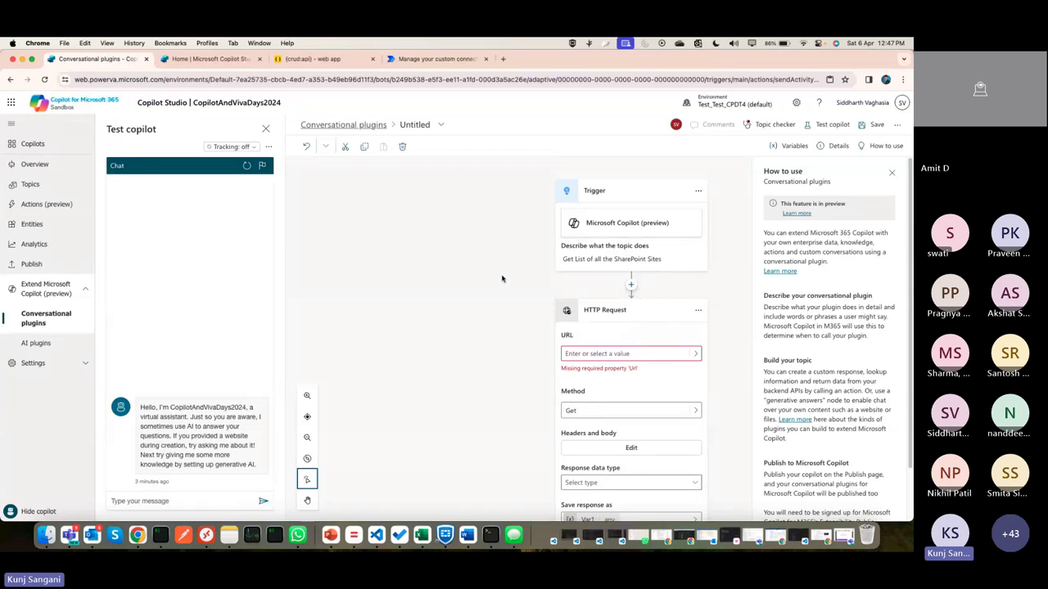
Highlight the AI Plugin bullet lines and 'Specific topics' on the slide, then return to Copilot Studio
key("super+Tab")
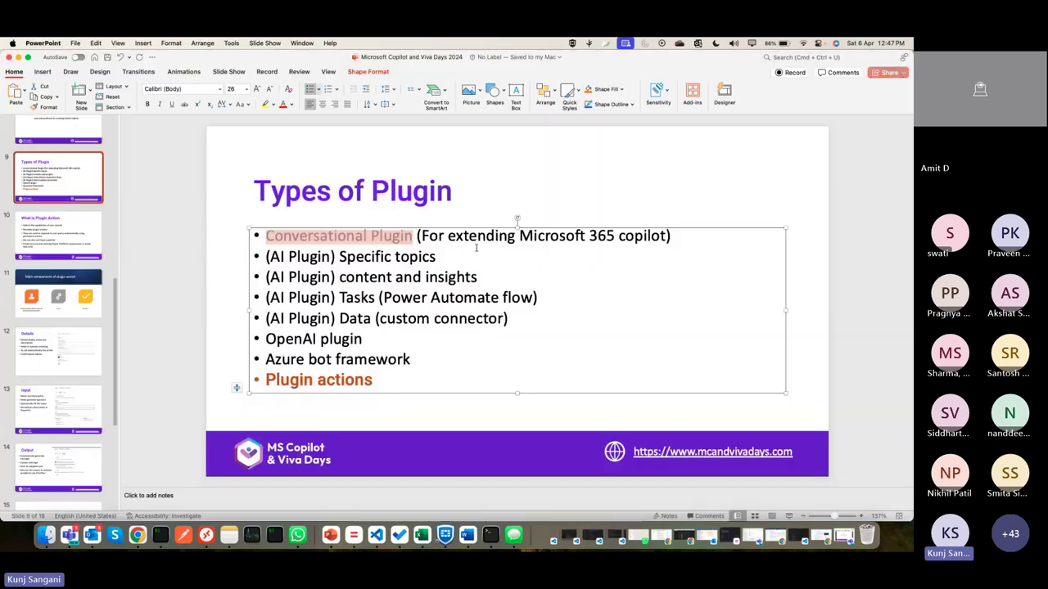
left_click(267, 257)
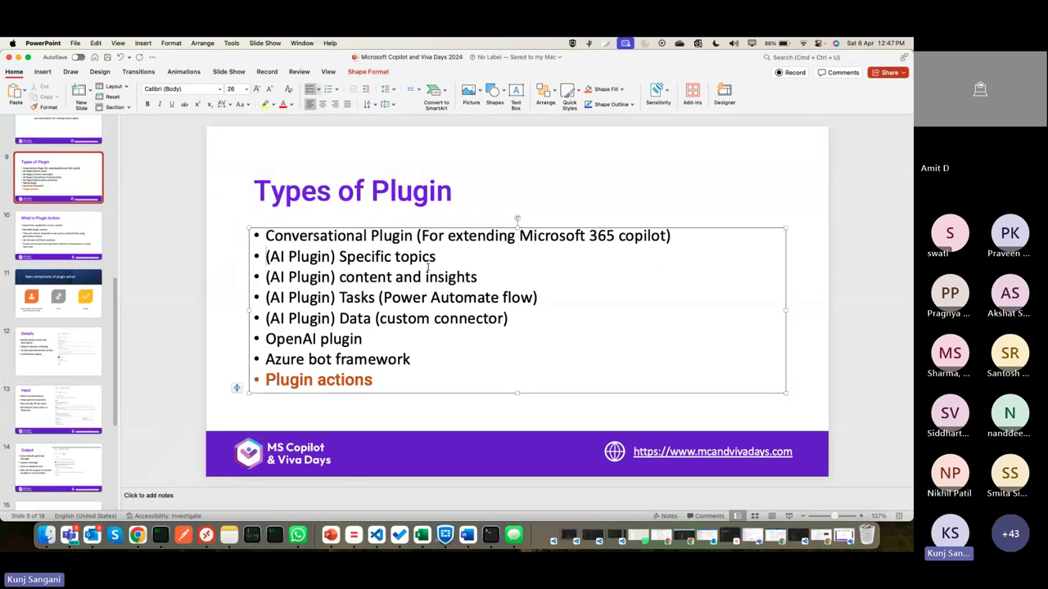
left_click(517, 320, "shift")
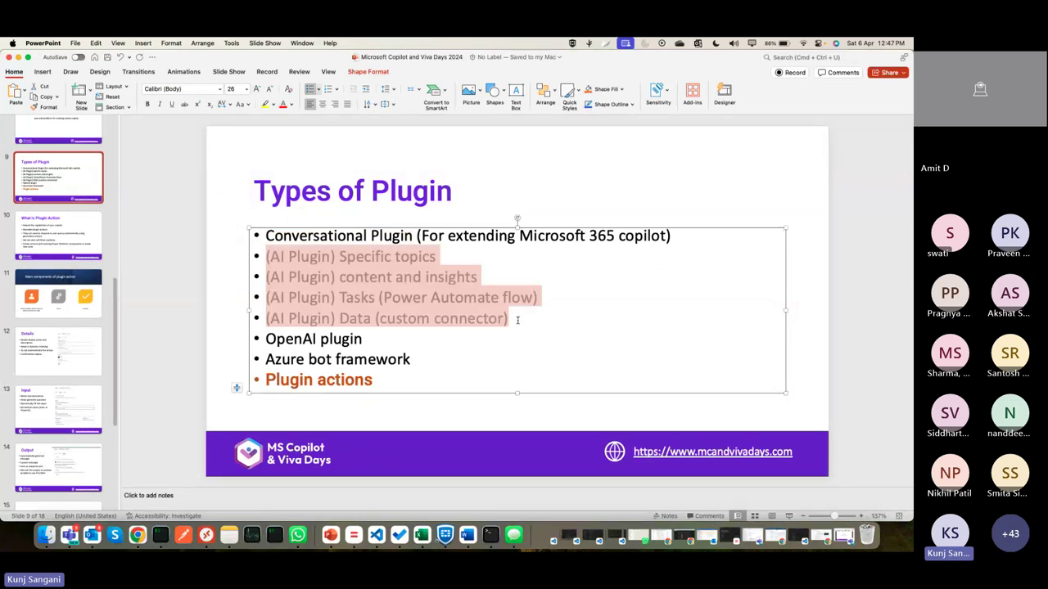
left_click(518, 320)
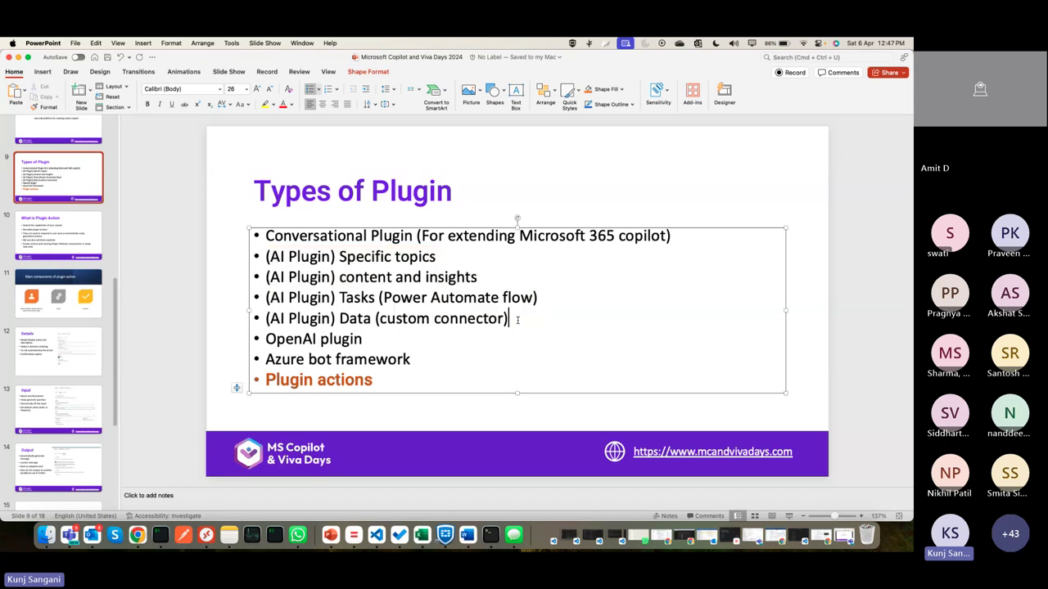
left_click(342, 257)
left_click(443, 254, "shift")
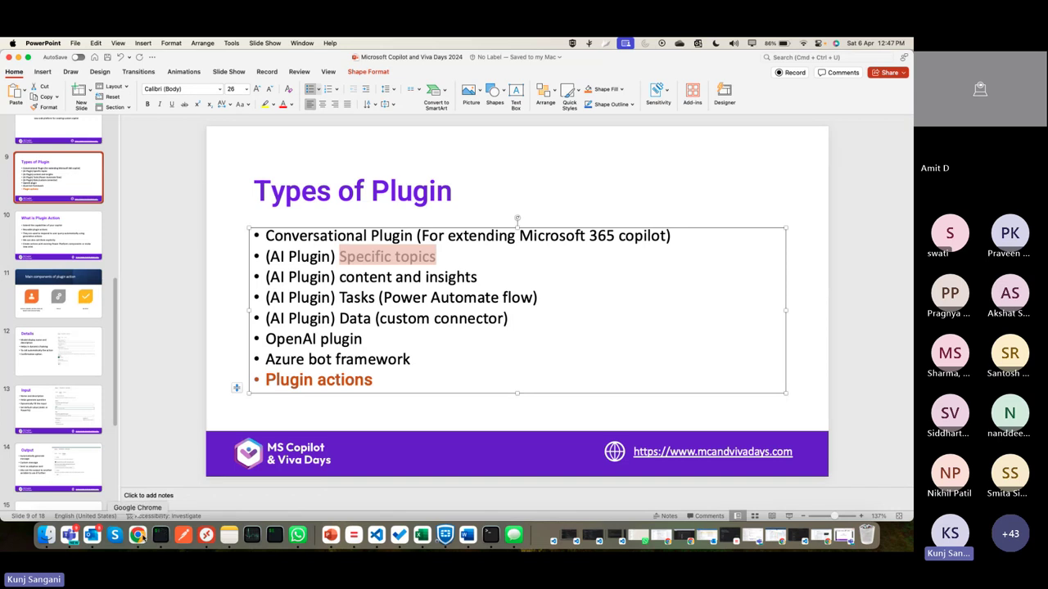
left_click(137, 535)
Discard the unsaved plugin, open Extend Microsoft Copilot, and preview then dismiss the Specific topics plugin dialog
left_click(50, 144)
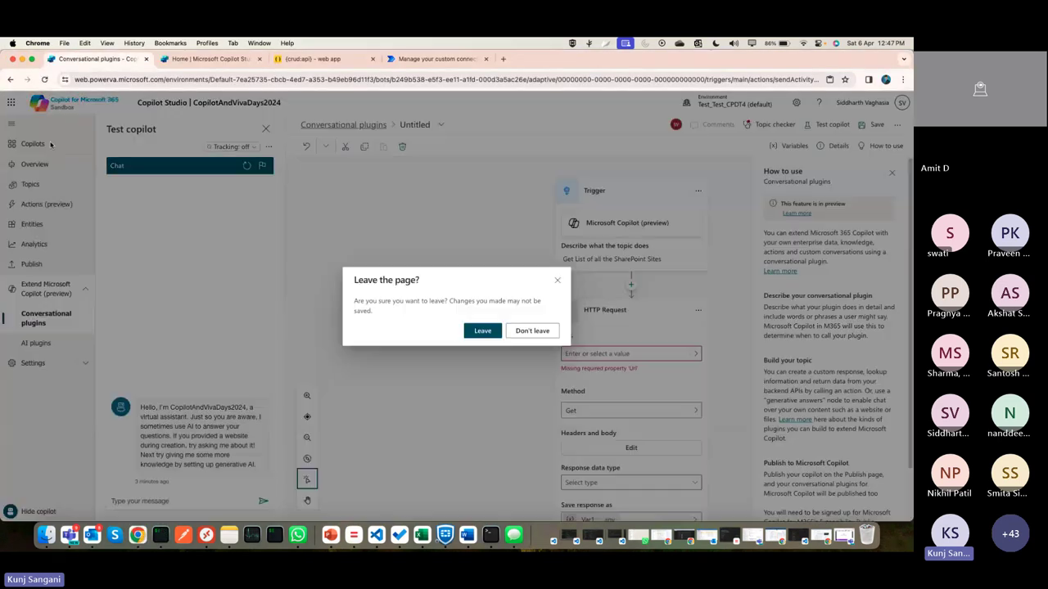
left_click(482, 330)
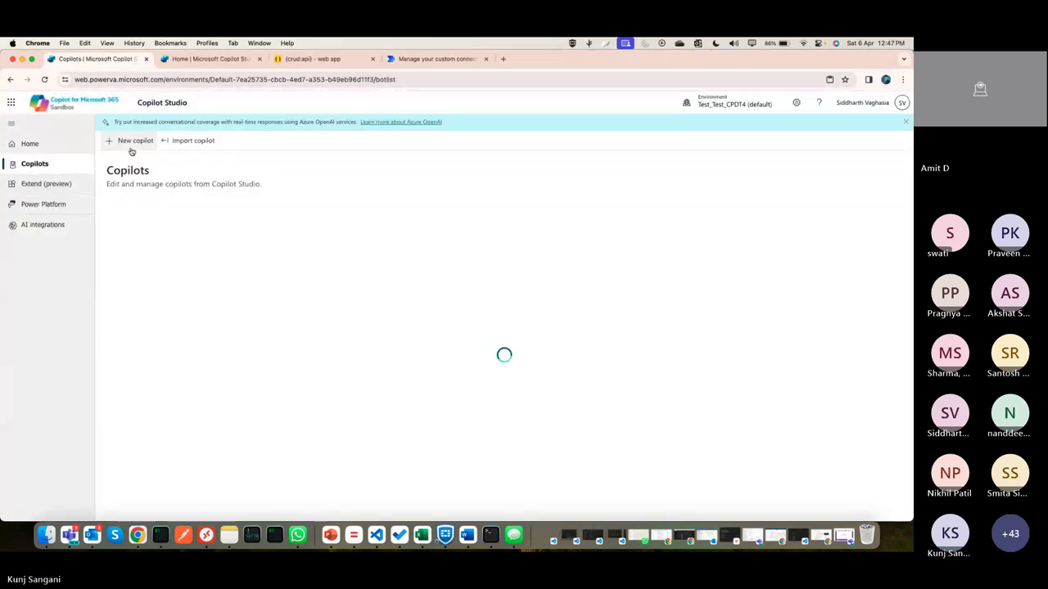
left_click(52, 143)
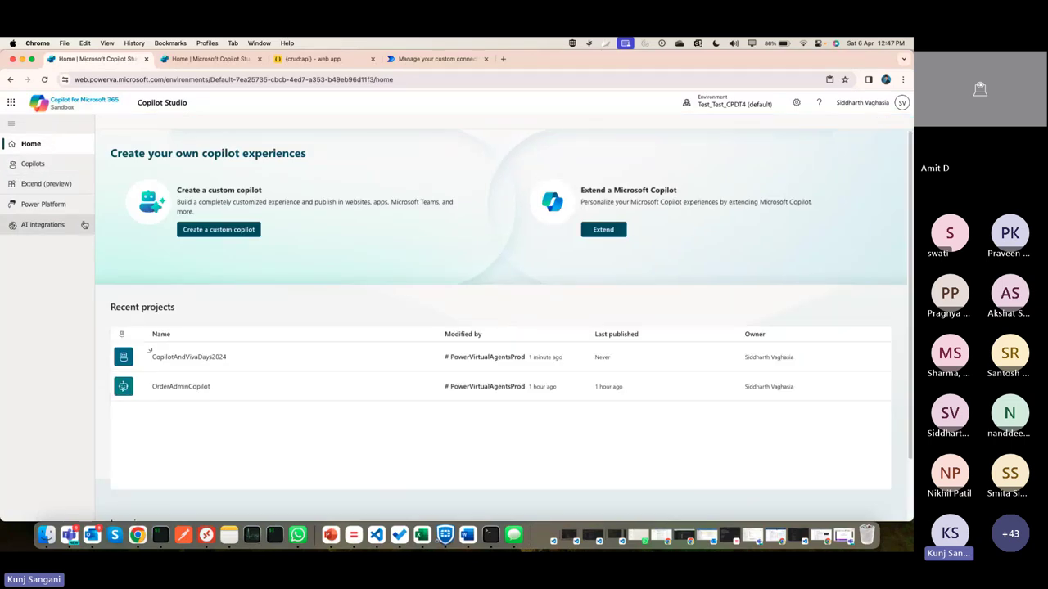
left_click(73, 187)
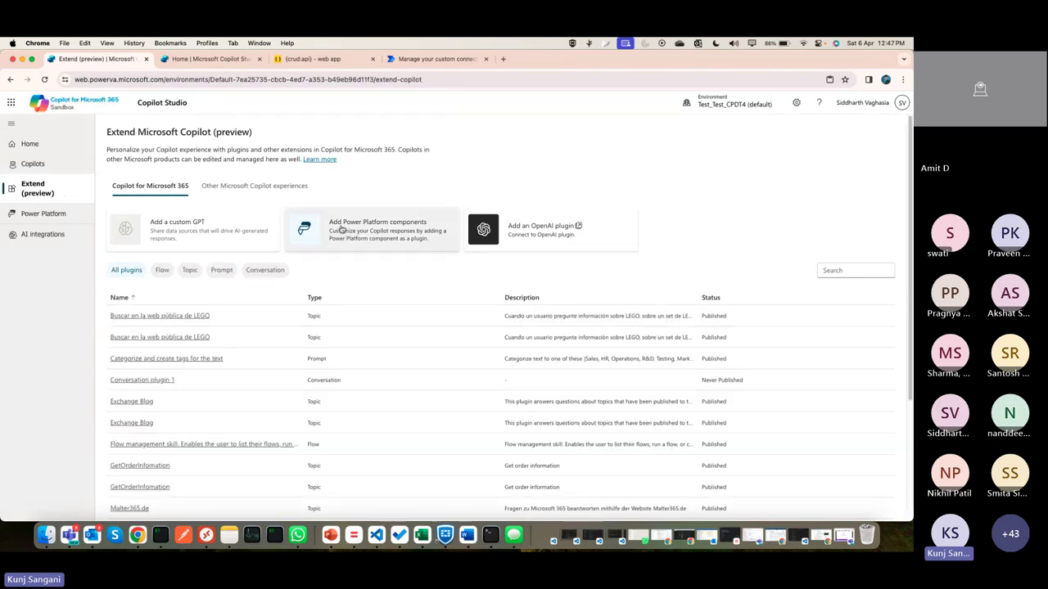
left_click(407, 230)
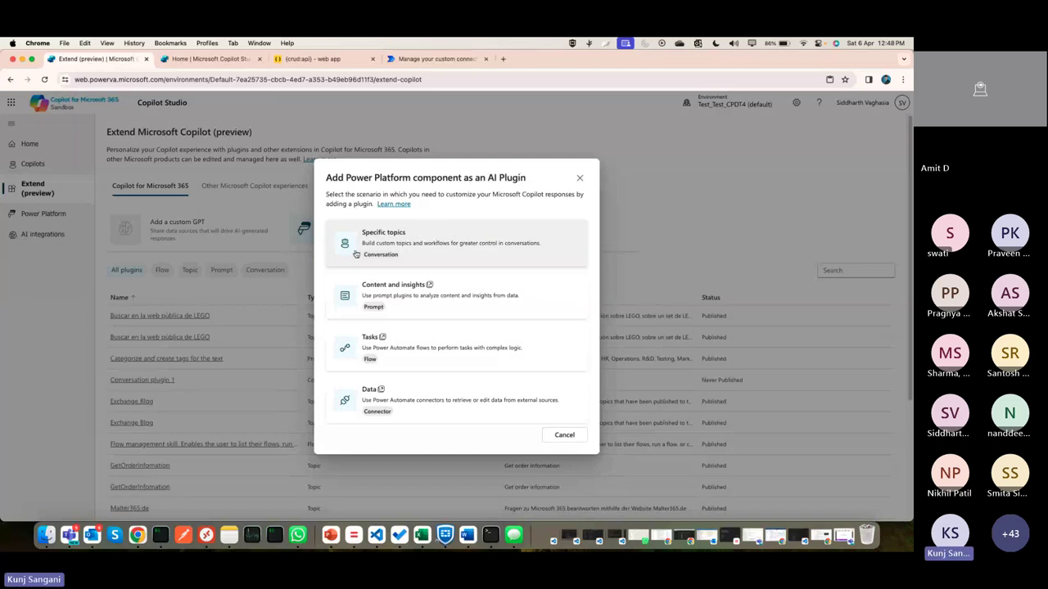
left_click(408, 236)
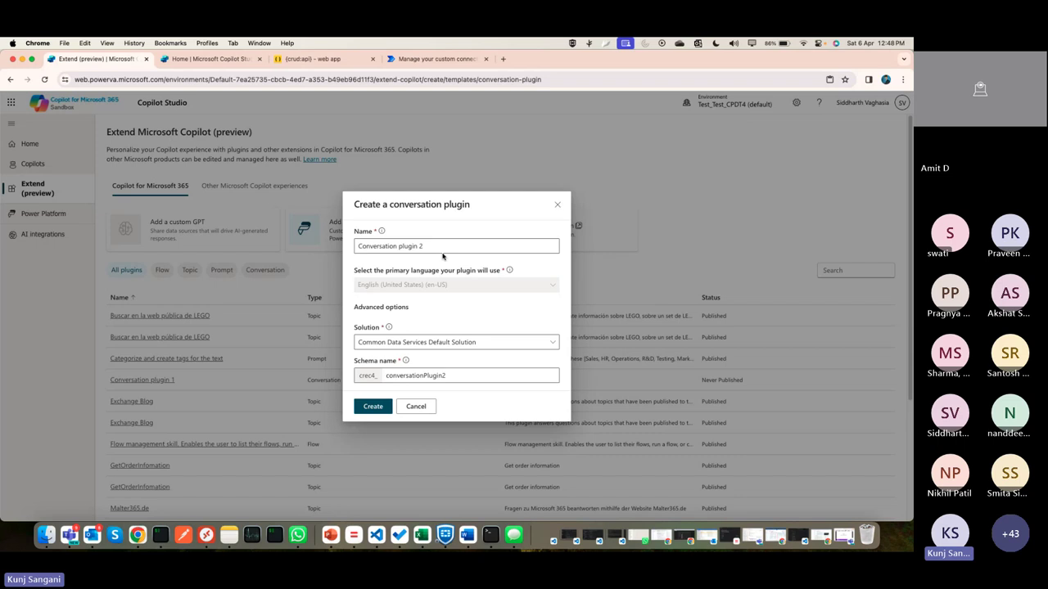
left_click(441, 249)
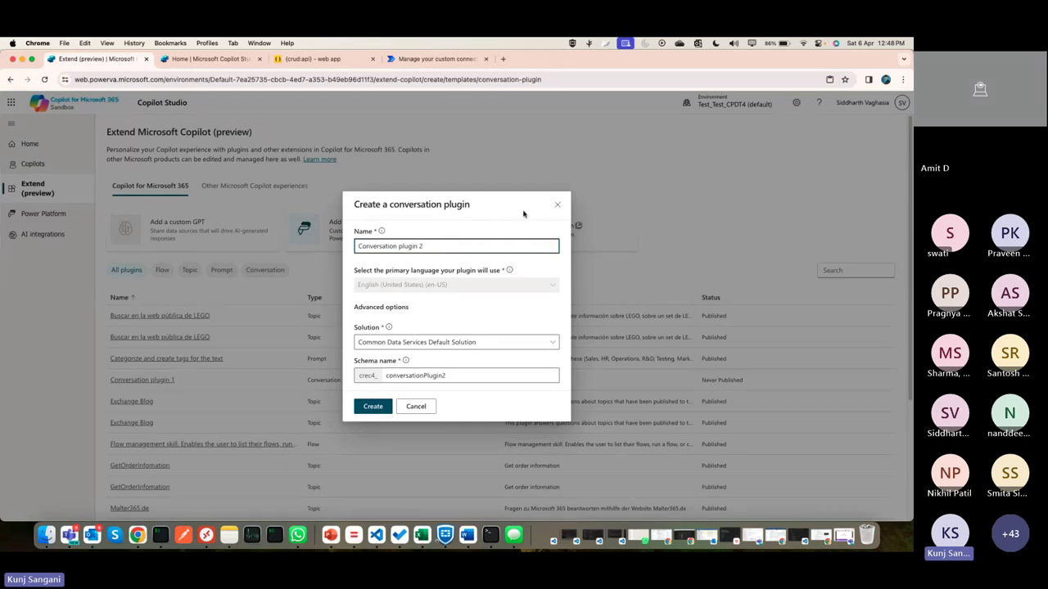
left_click(557, 206)
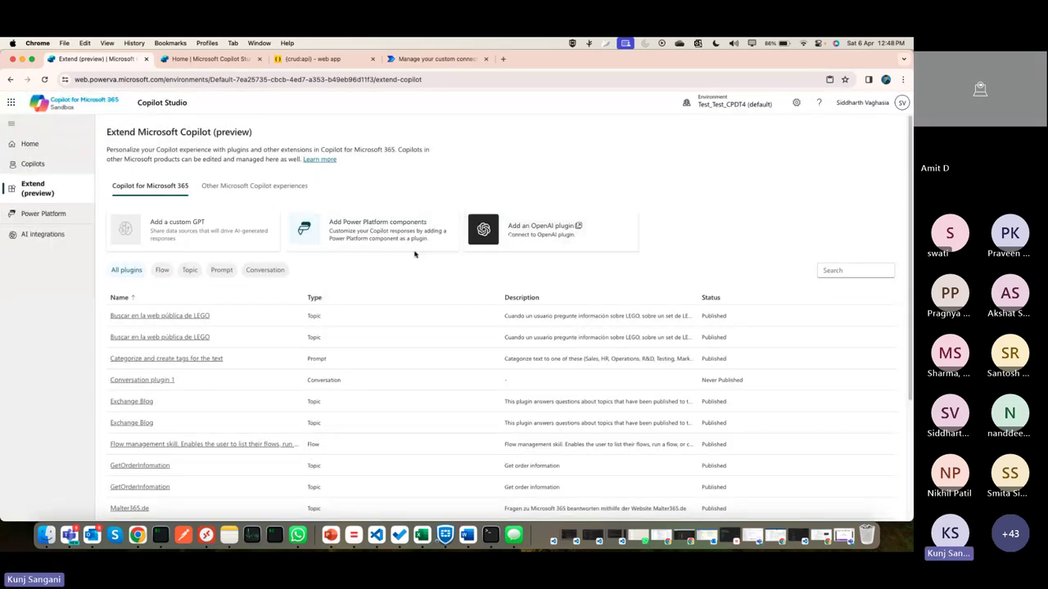
Highlight 'Specific topics' and 'content and insights' on the Types of Plugin slide
key("super+Tab")
left_click(373, 264)
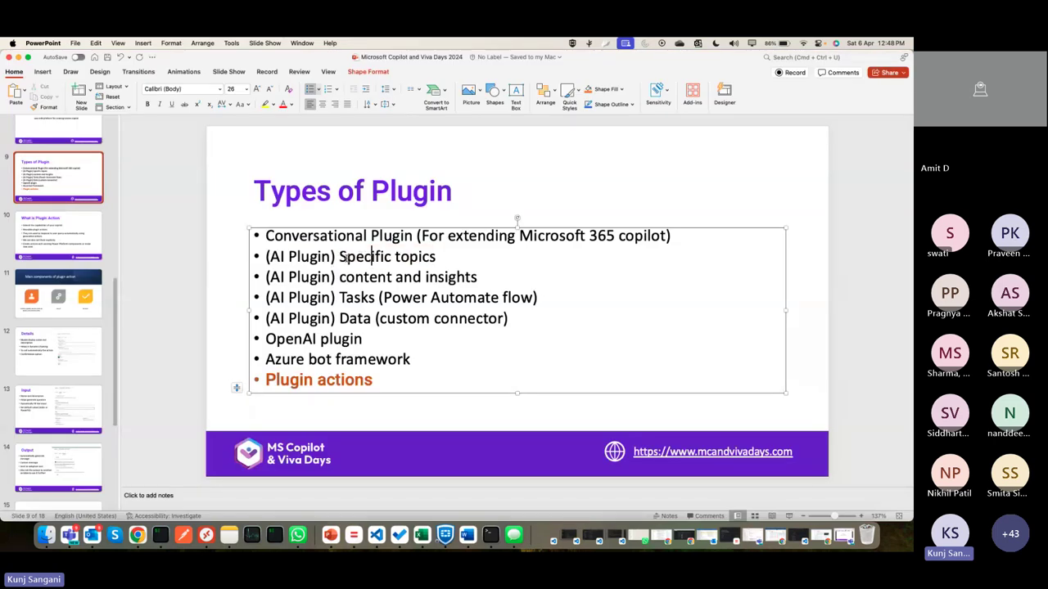
left_click_drag(339, 257, 440, 257)
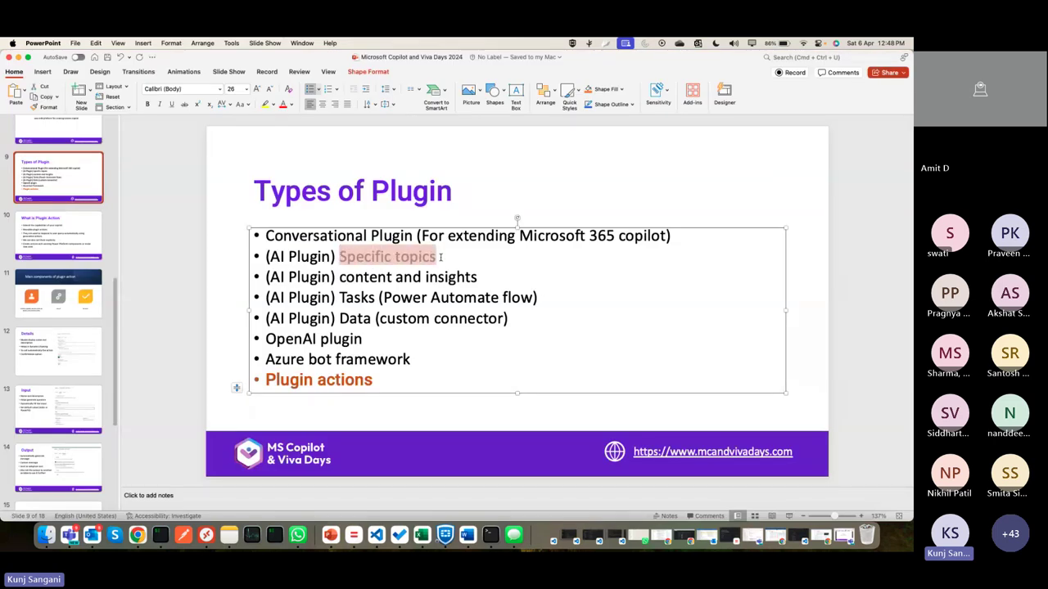
left_click(339, 278)
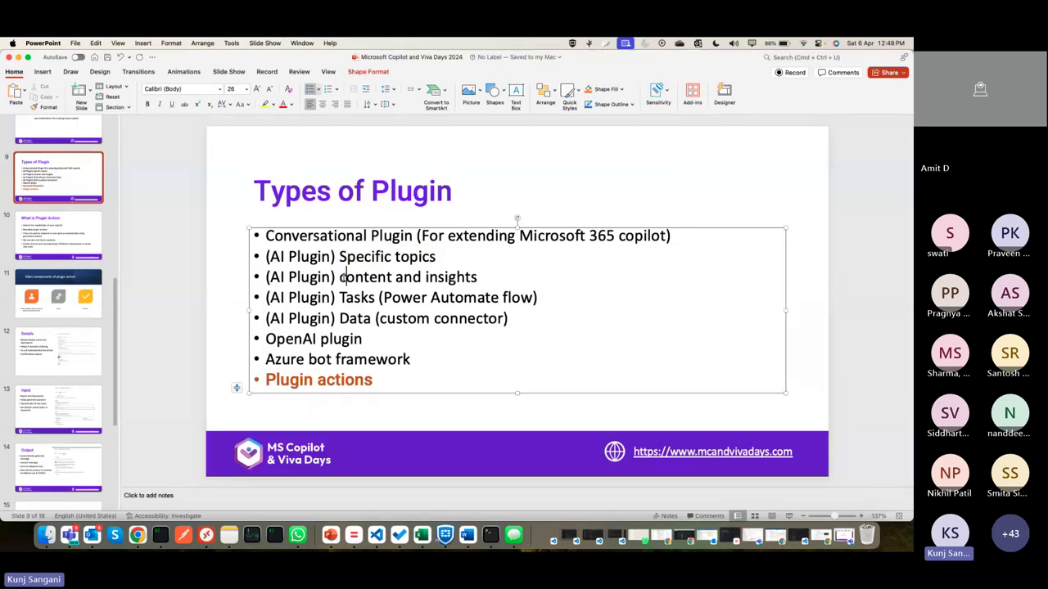
left_click(482, 281, "shift")
Add a Content and insights plugin, choosing Generate content or extract insights in Power Apps AI plugins
key("super+Tab")
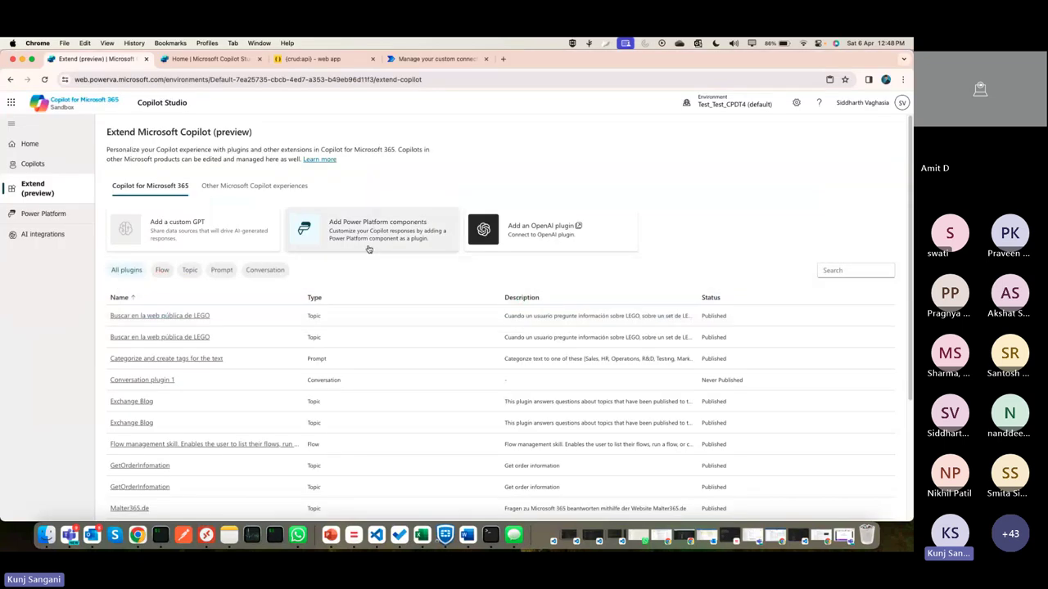
left_click(361, 232)
left_click(431, 304)
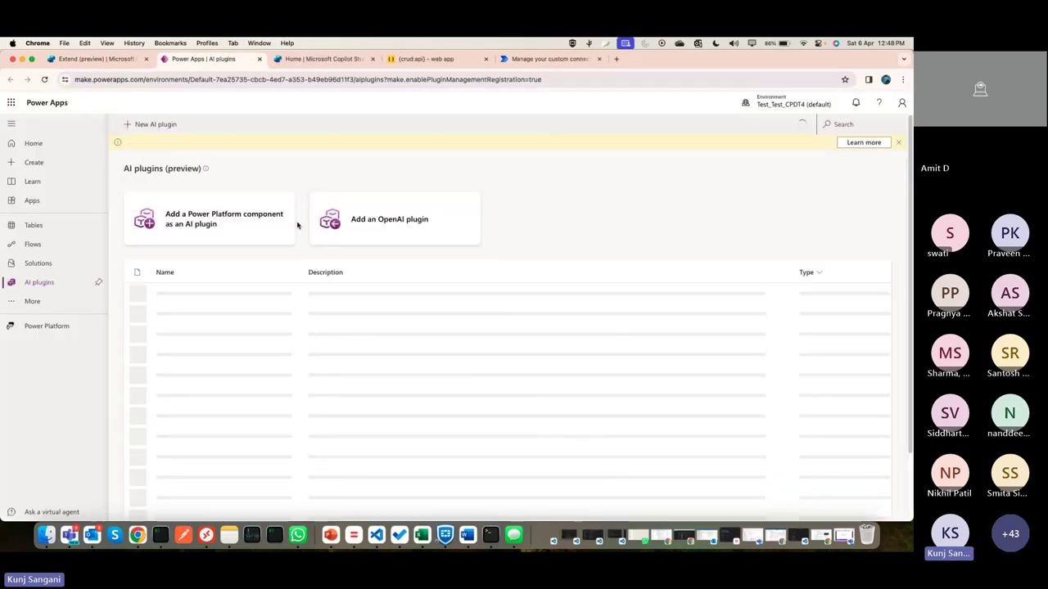
left_click(210, 221)
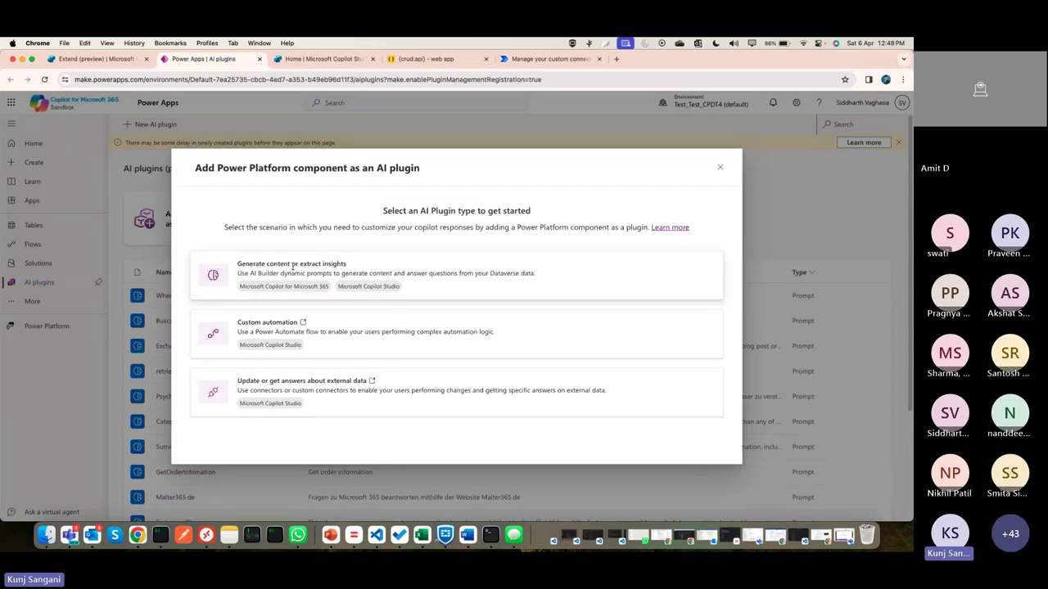
left_click(339, 265)
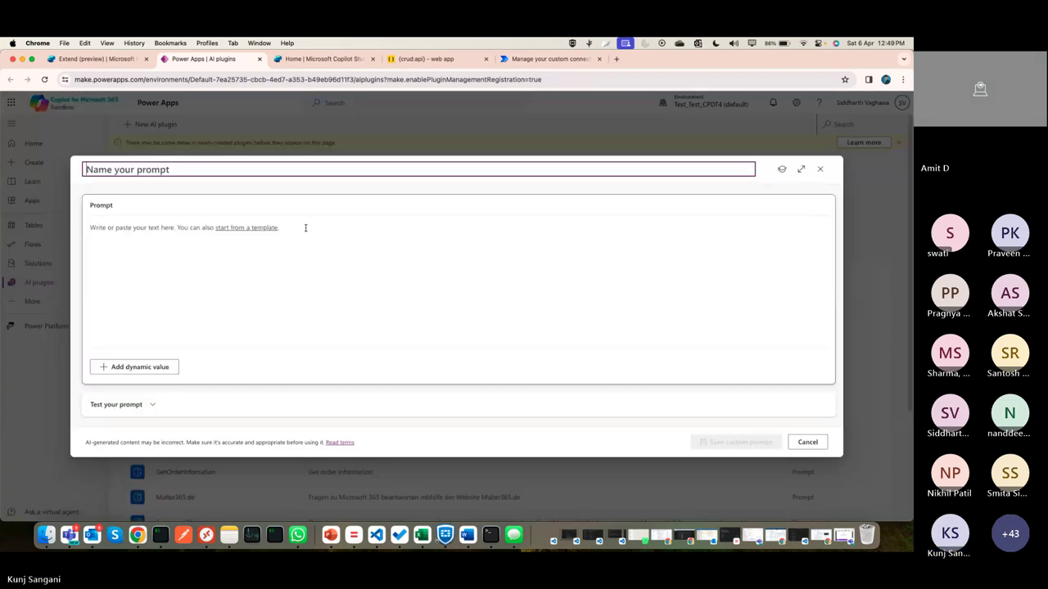
left_click(253, 231)
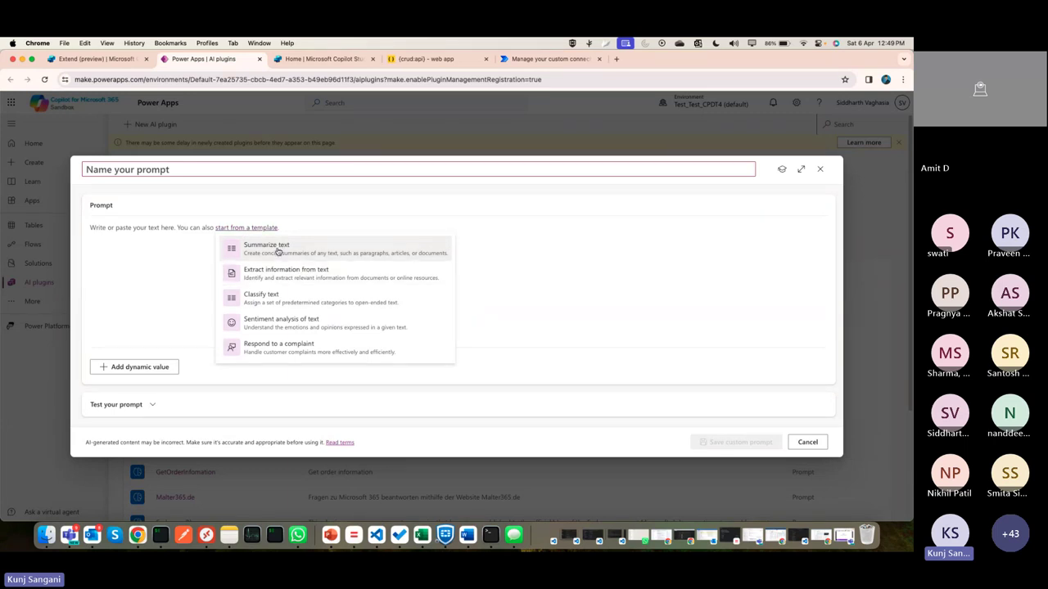
Apply the Summarize text template and paste the totalitarianism paragraph from clipboard history as the test sample
left_click(278, 250)
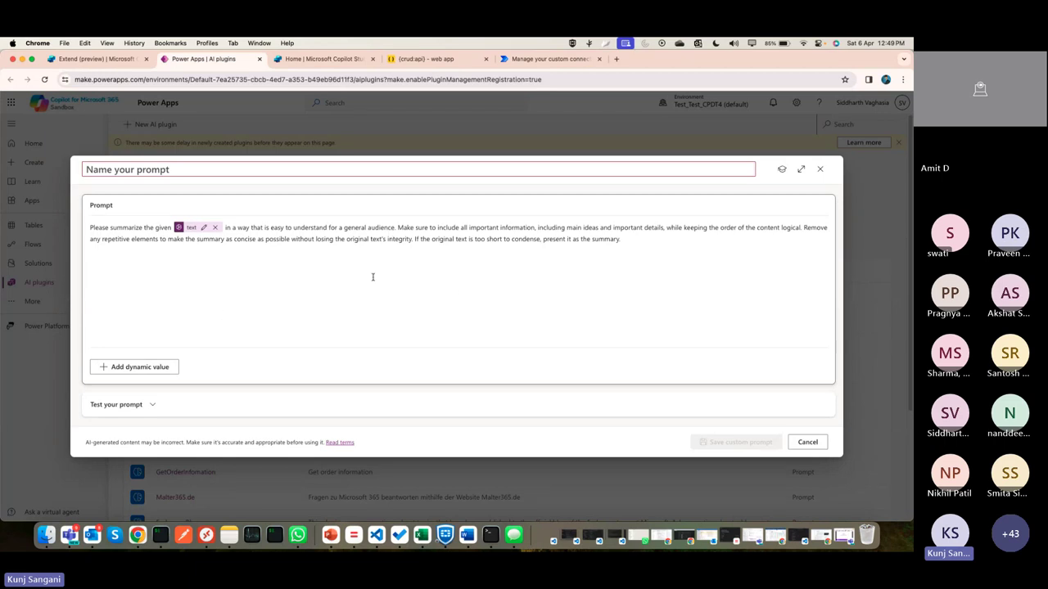
left_click(144, 406)
left_click(269, 418)
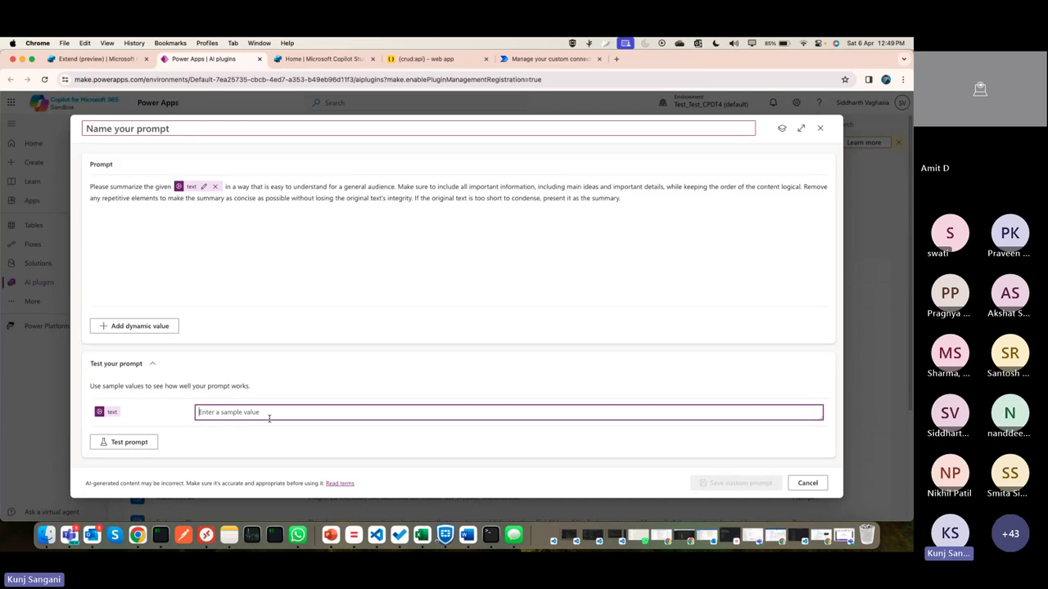
key("super+shift+c")
key("Down")
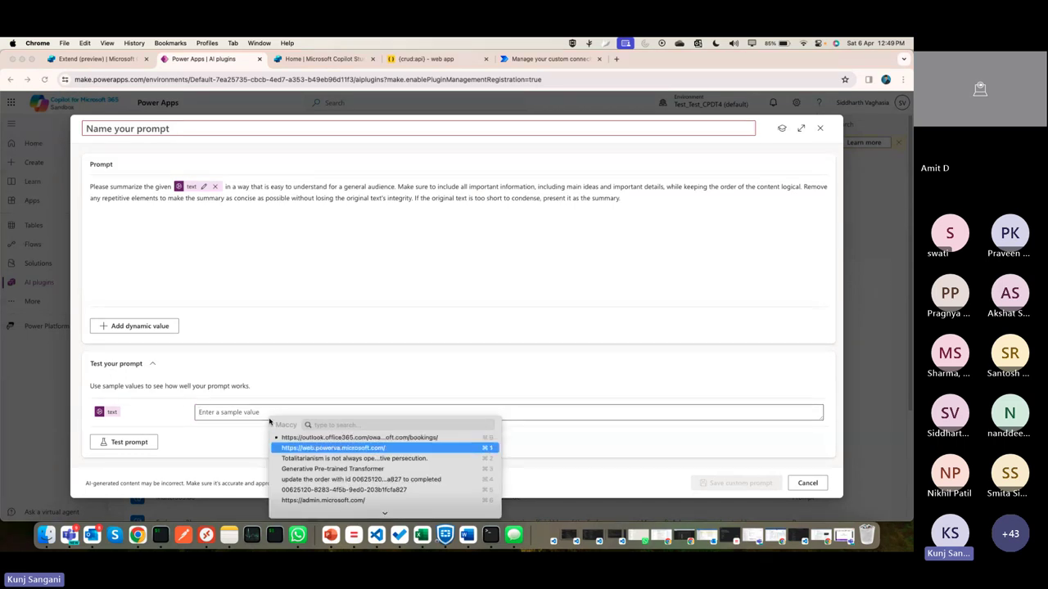
key("Down")
key("Return")
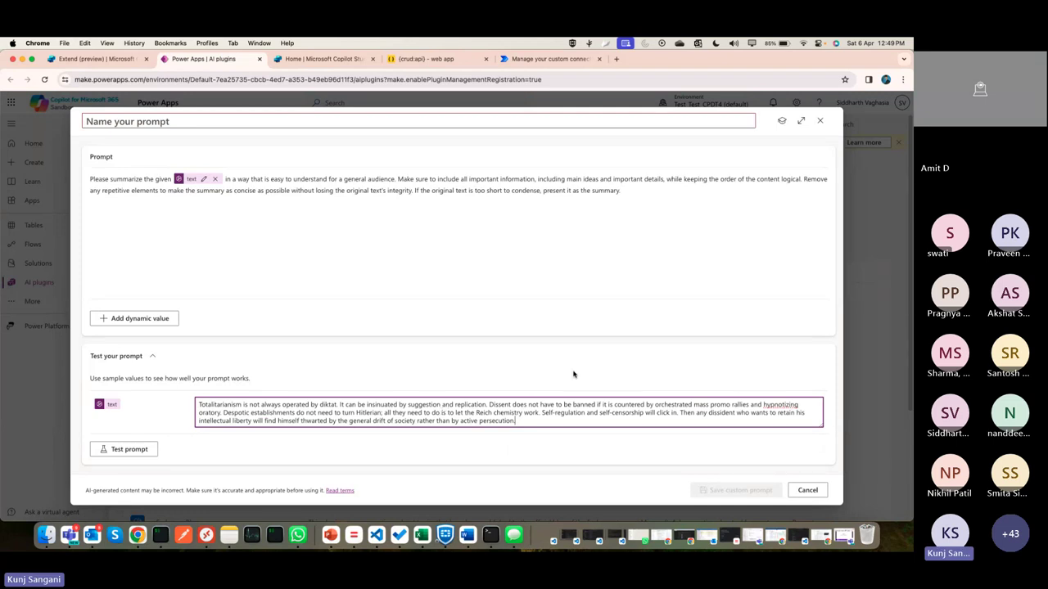
Run Test prompt on the totalitarianism sample and review the AI Response summary
left_click(447, 450)
left_click(124, 449)
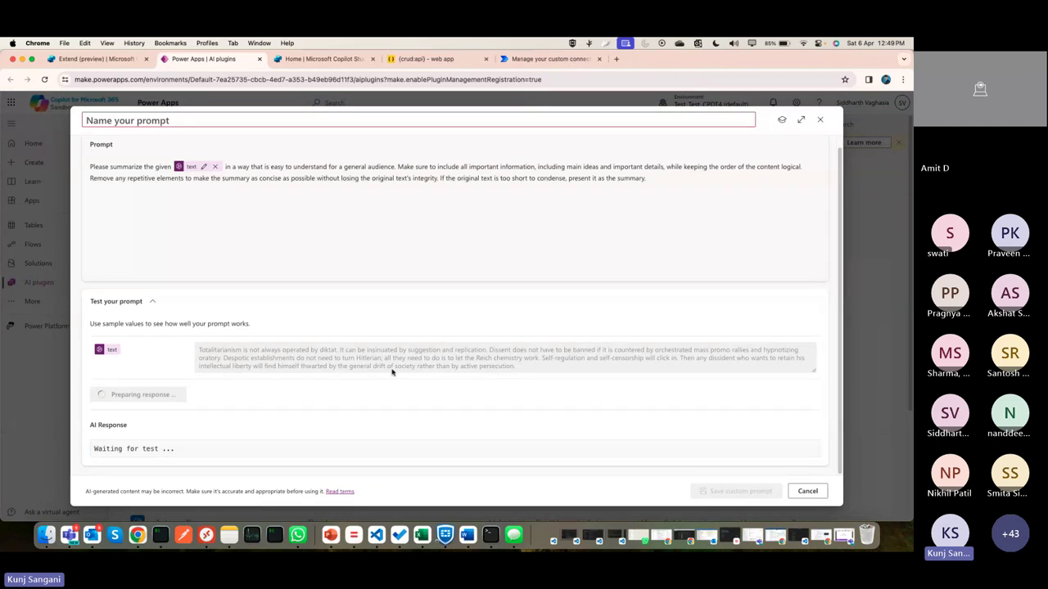
scroll(303, 336, "up", 1)
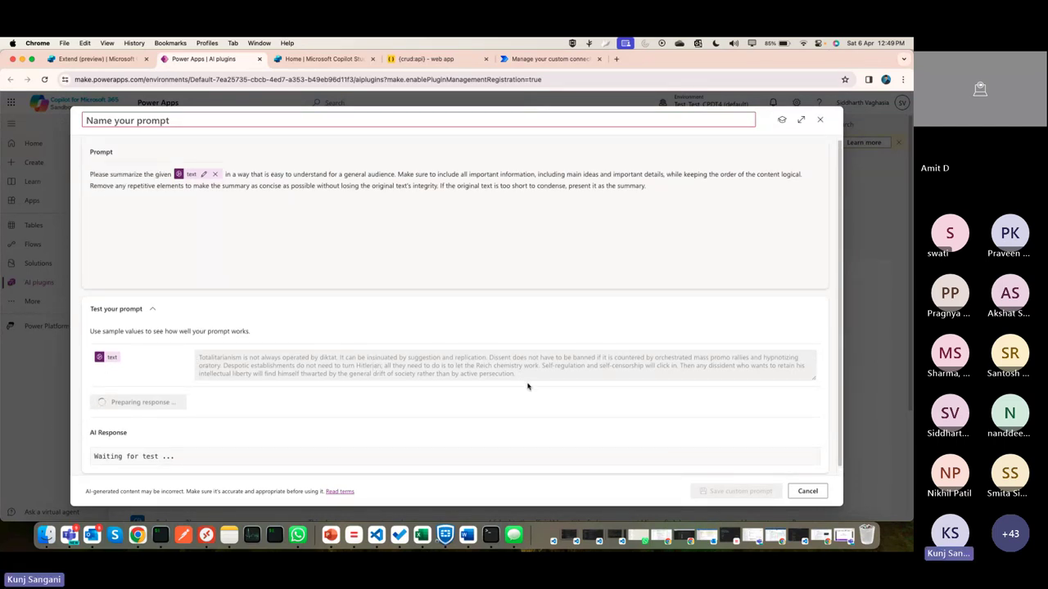
scroll(528, 387, "down", 1)
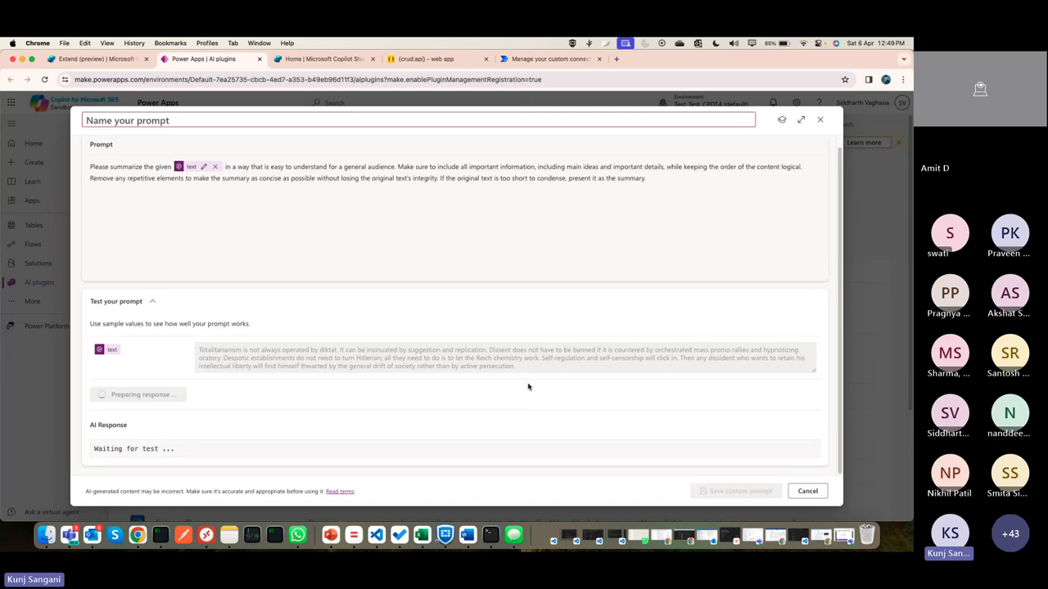
scroll(528, 386, "up", 1)
left_click(179, 119)
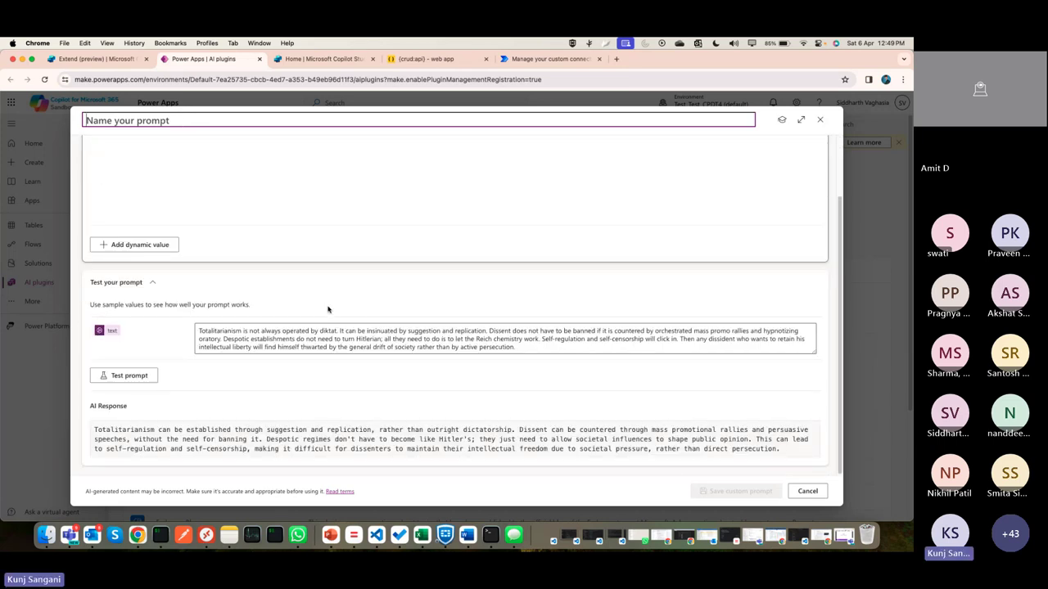
left_click_drag(96, 430, 704, 449)
left_click(704, 449)
scroll(401, 377, "up", 1)
scroll(354, 349, "up", 2)
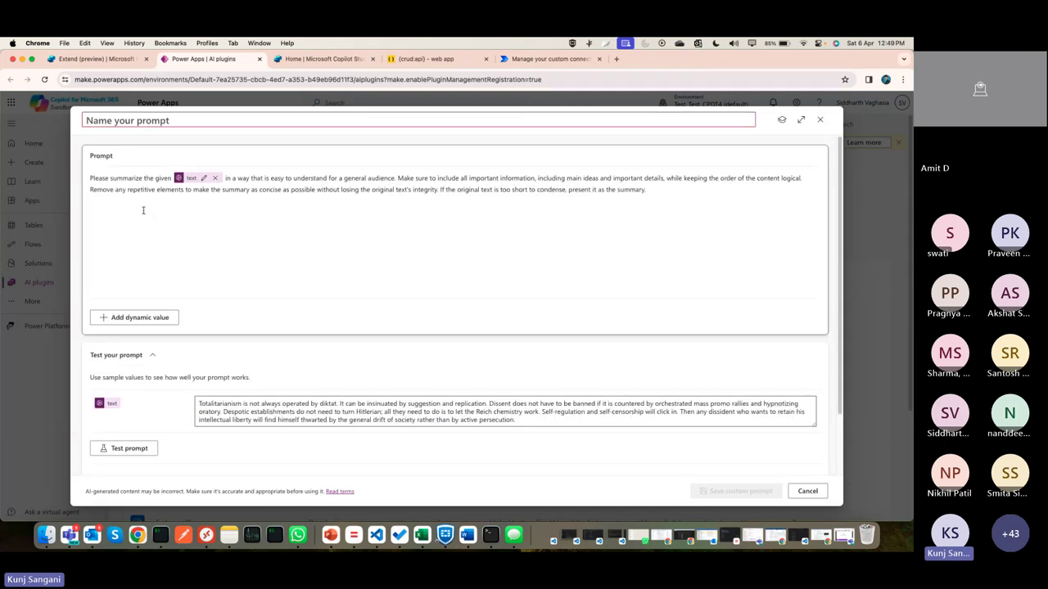
Add 'in one paragraph' after 'summarize' in the prompt and rerun the test
left_click(140, 179)
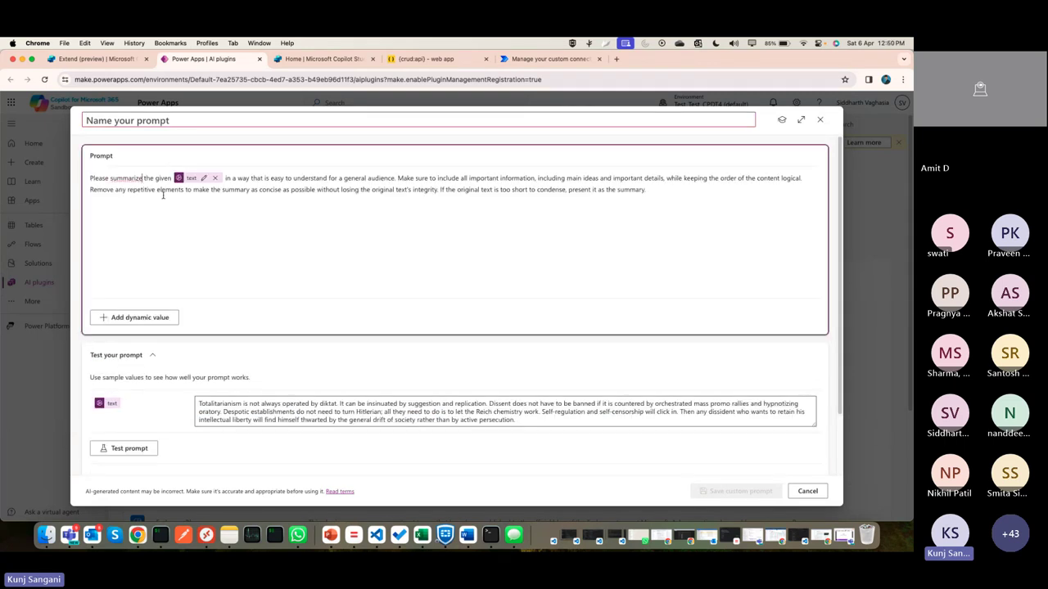
type("in one paragraph")
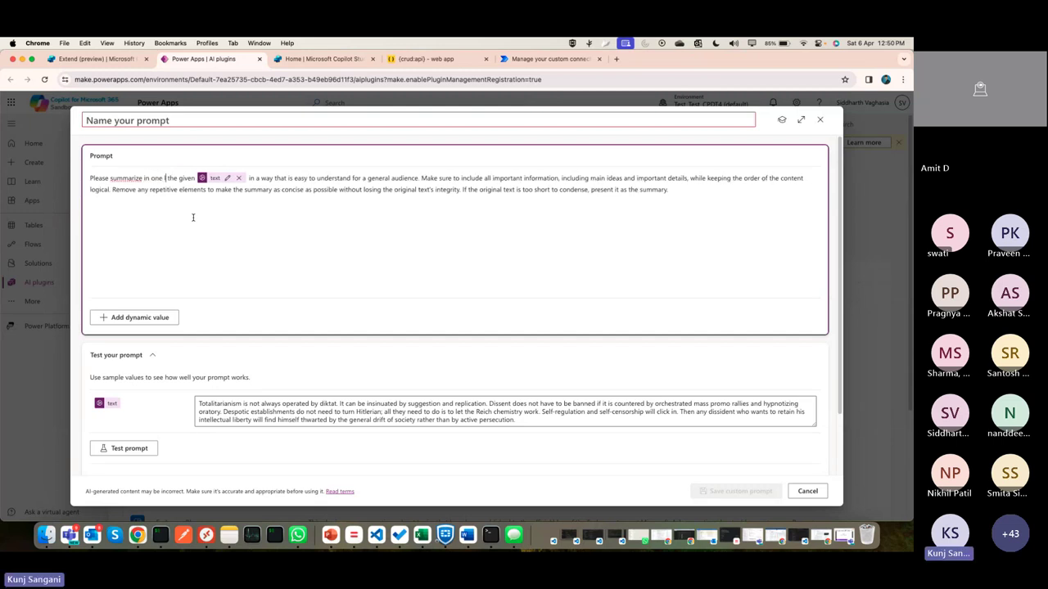
scroll(130, 390, "down", 3)
left_click(135, 379)
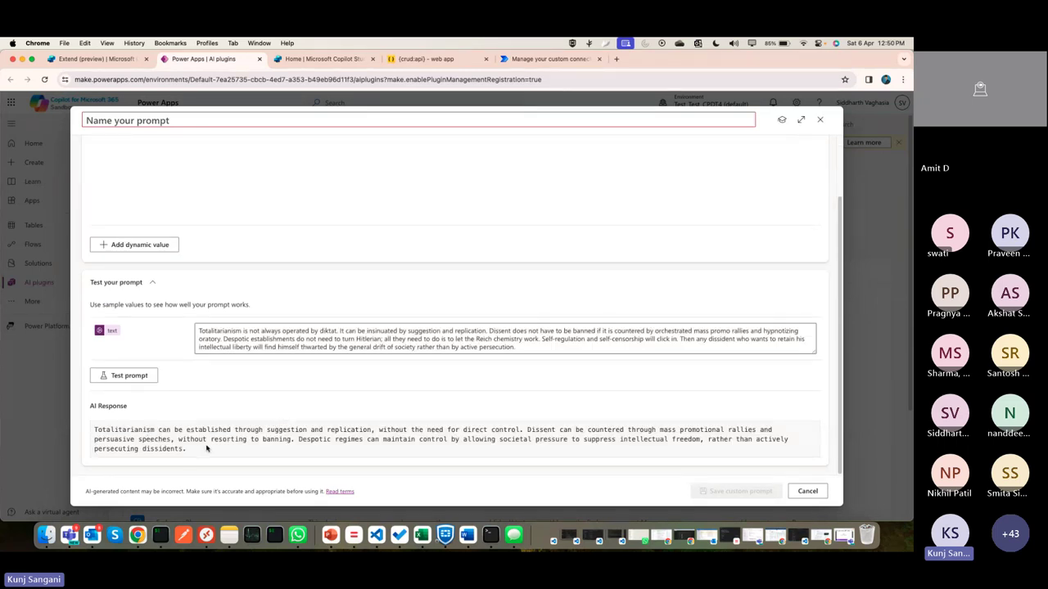
left_click_drag(207, 449, 47, 431)
left_click(117, 438)
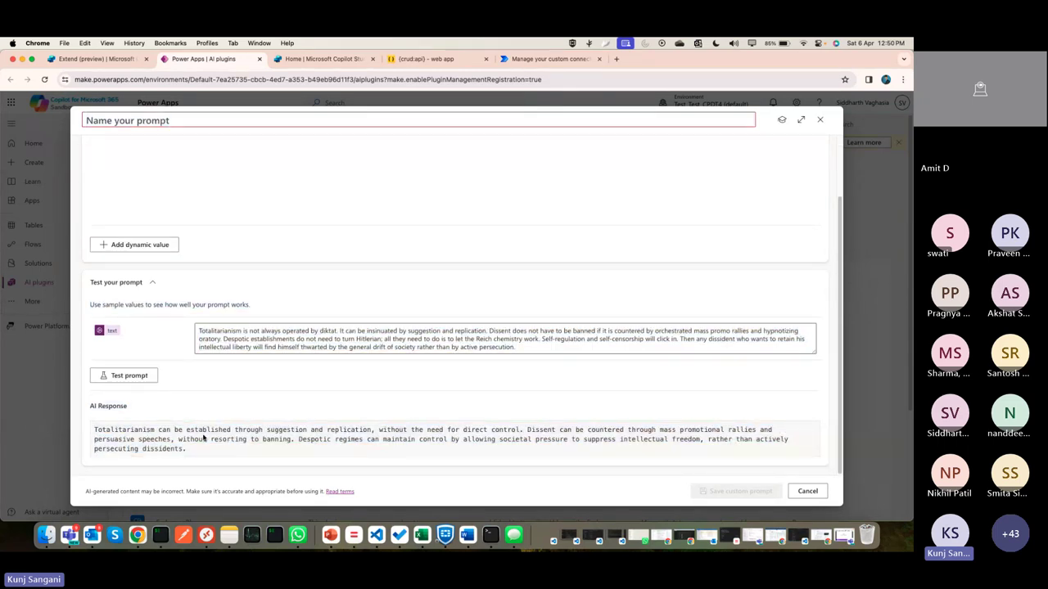
scroll(202, 428, "up", 3)
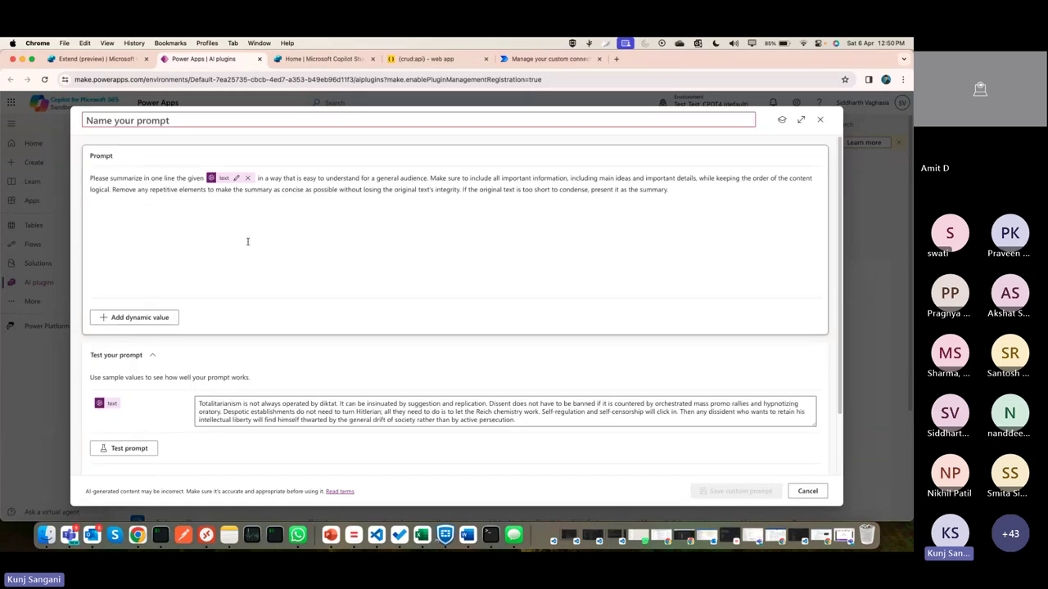
left_click(325, 119)
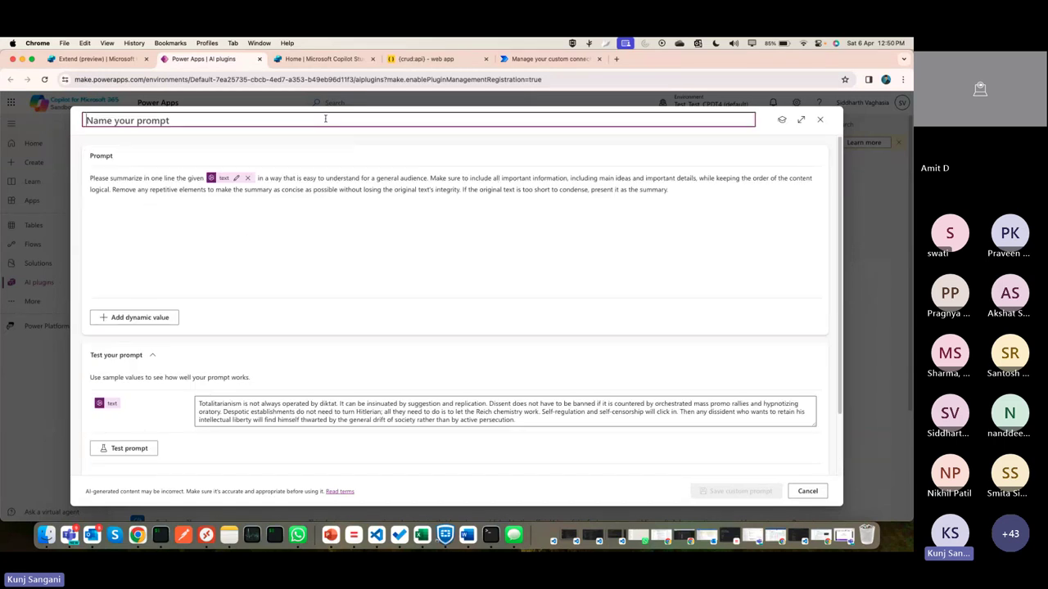
left_click(823, 121)
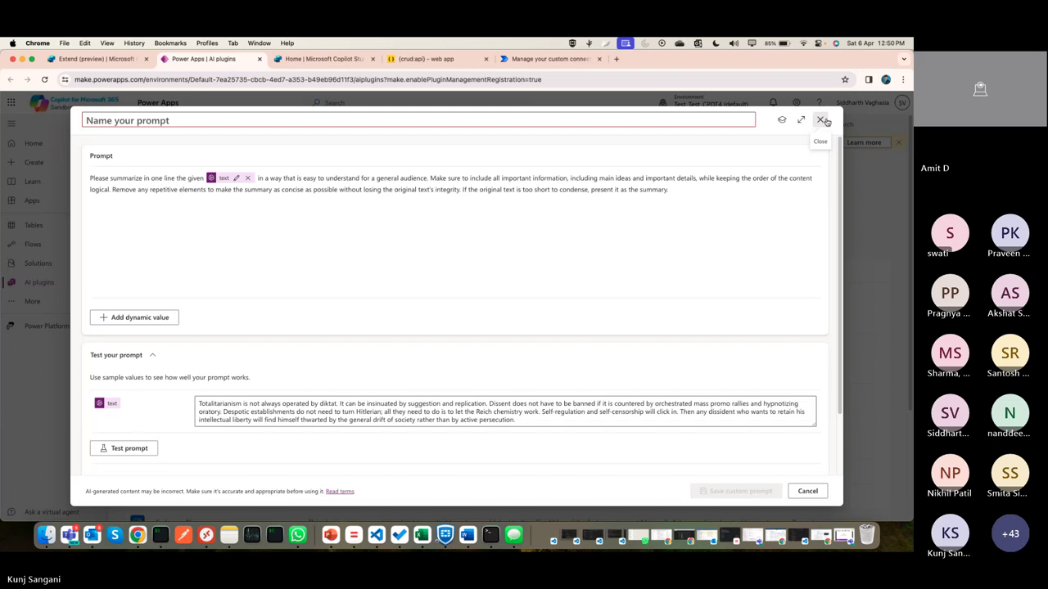
left_click(706, 193)
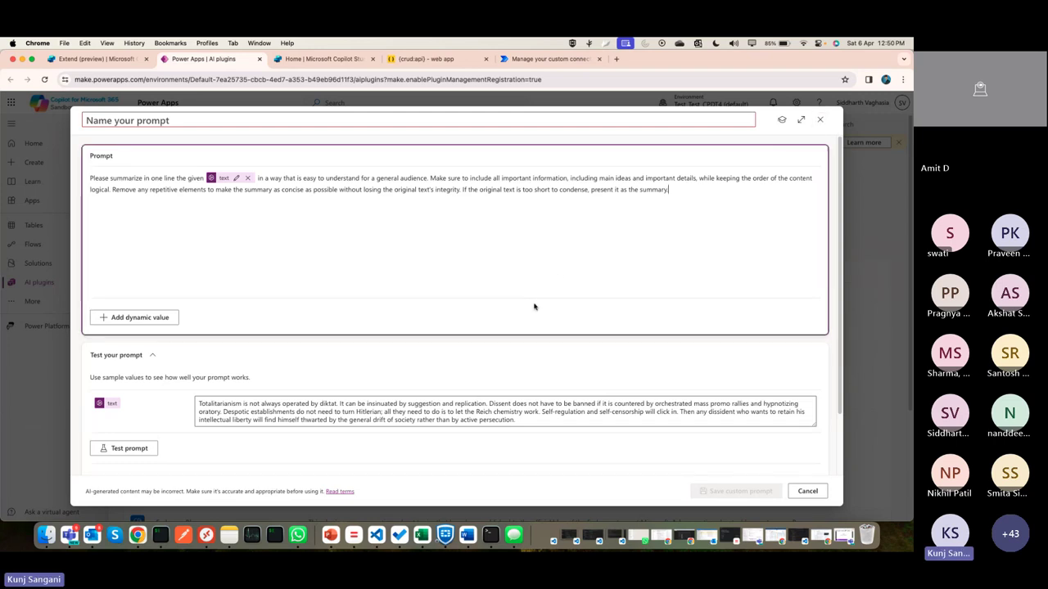
Highlight the Tasks (Power Automate flow) plugin type on the slide, then close the prompt tab
key("super+Tab")
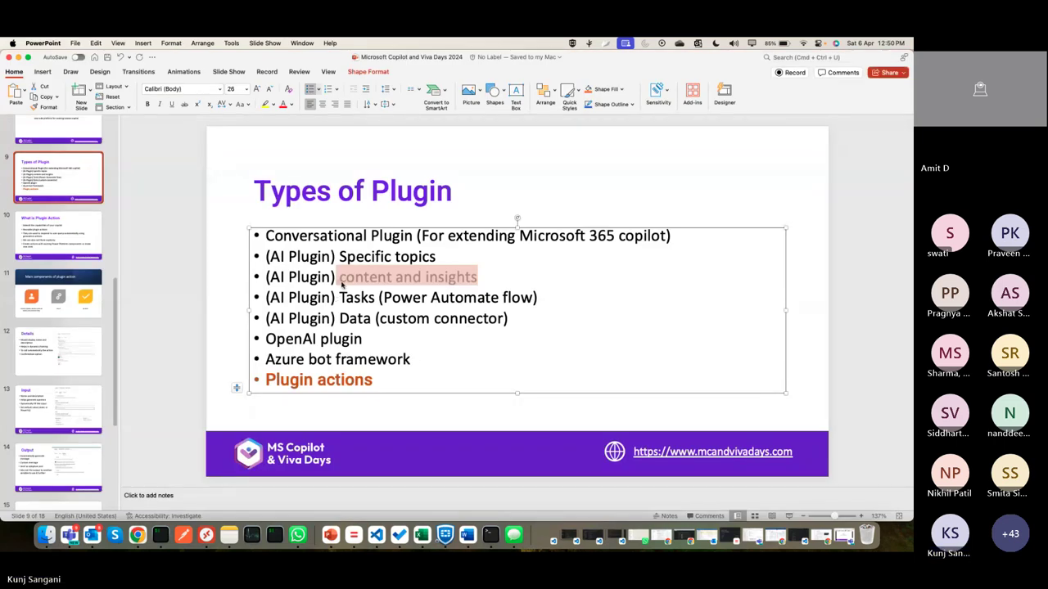
left_click(338, 298)
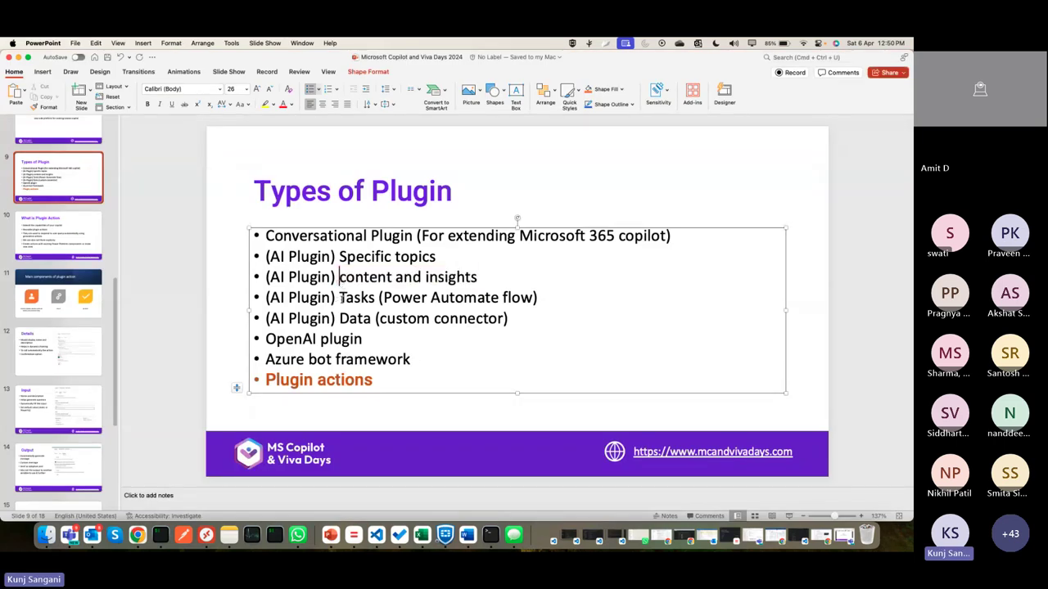
left_click(548, 302, "shift")
key("super+Tab")
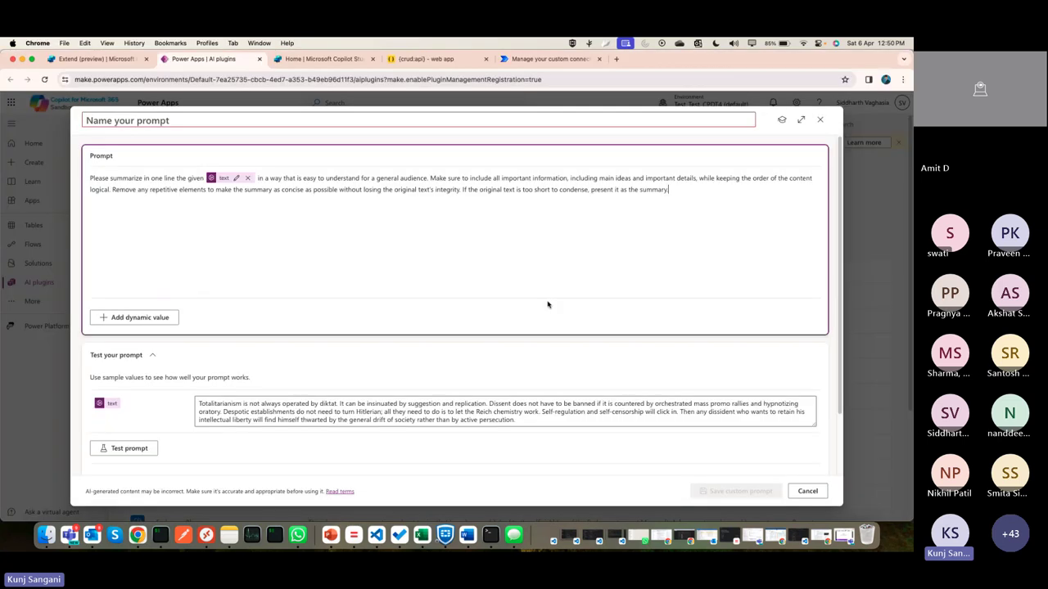
left_click(259, 59)
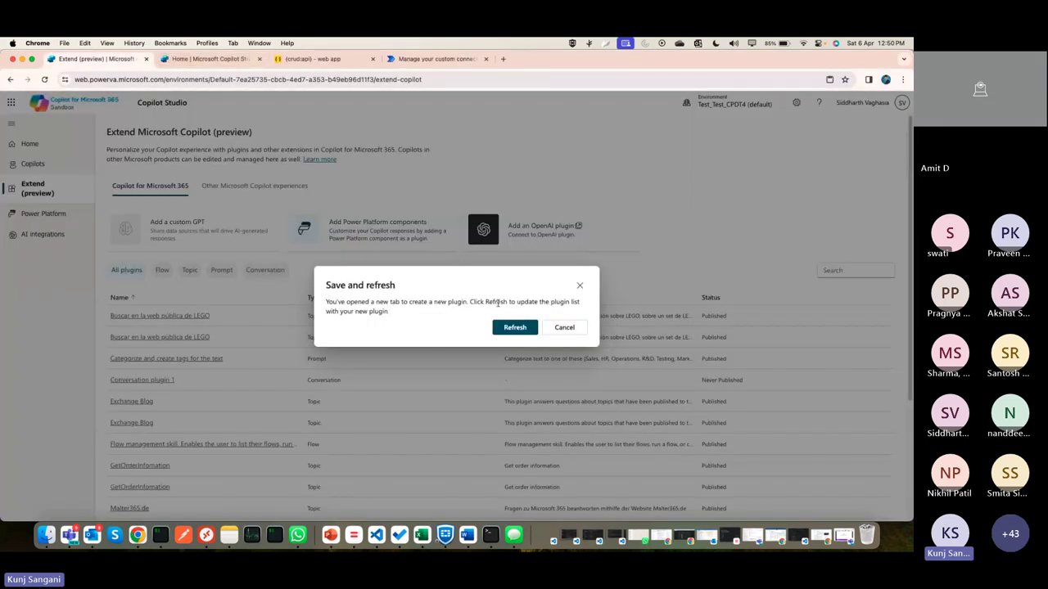
Refresh the plugin list and add a Tasks plugin, opening a Run a flow from Copilot flow
left_click(514, 327)
left_click(354, 232)
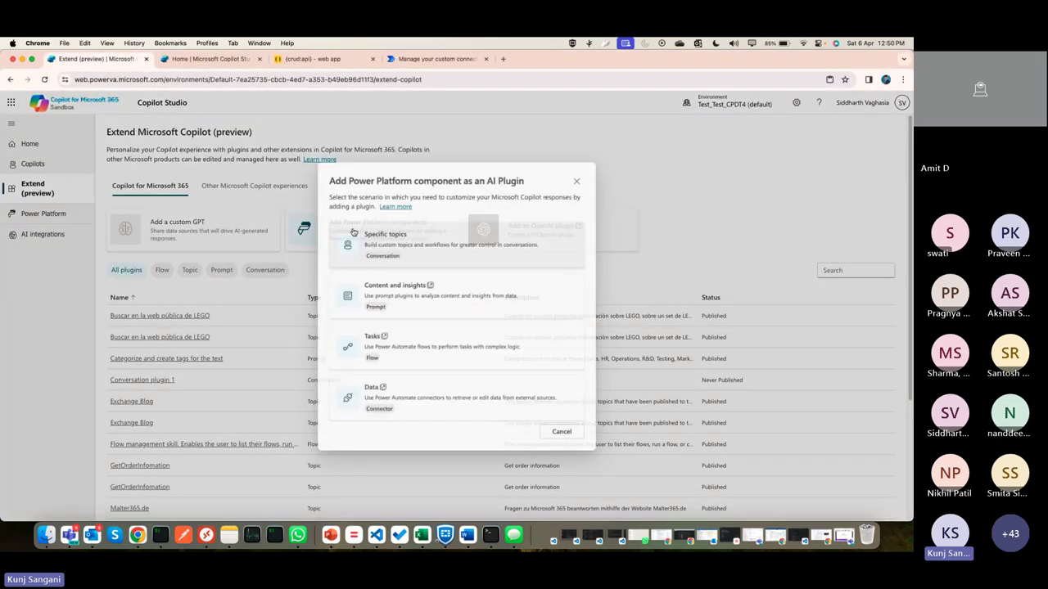
left_click(416, 347)
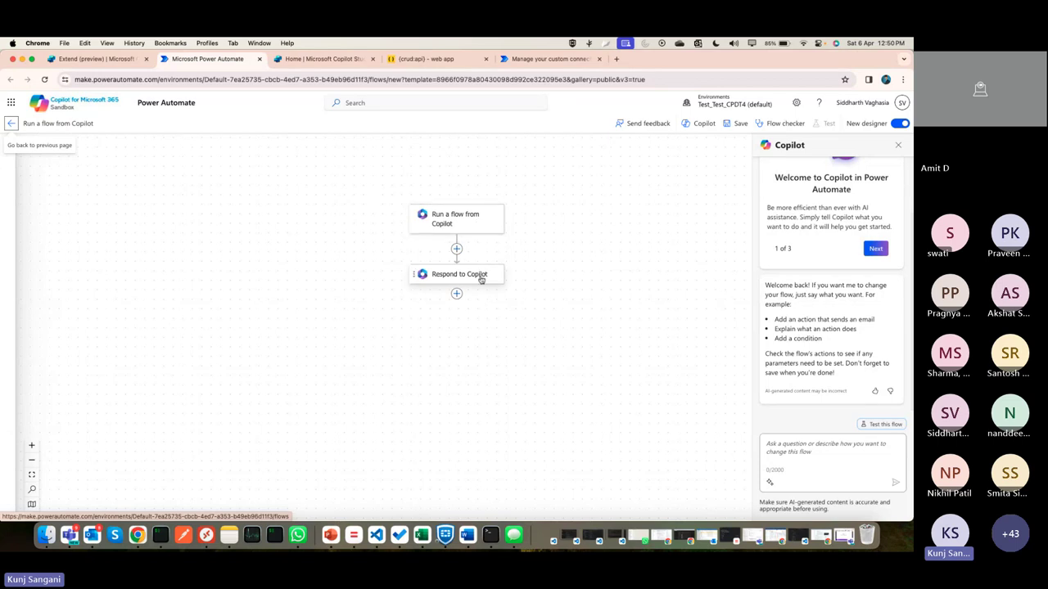
Inspect the Run a flow from Copilot trigger inputs and the Respond to Copilot outputs
left_click(469, 233)
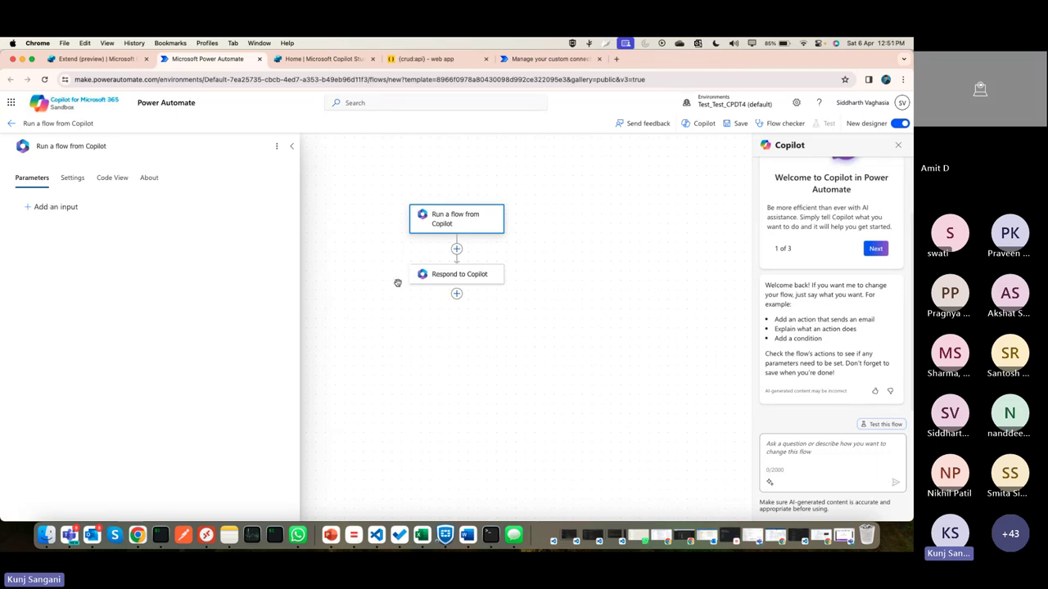
left_click(446, 281)
left_click(620, 204)
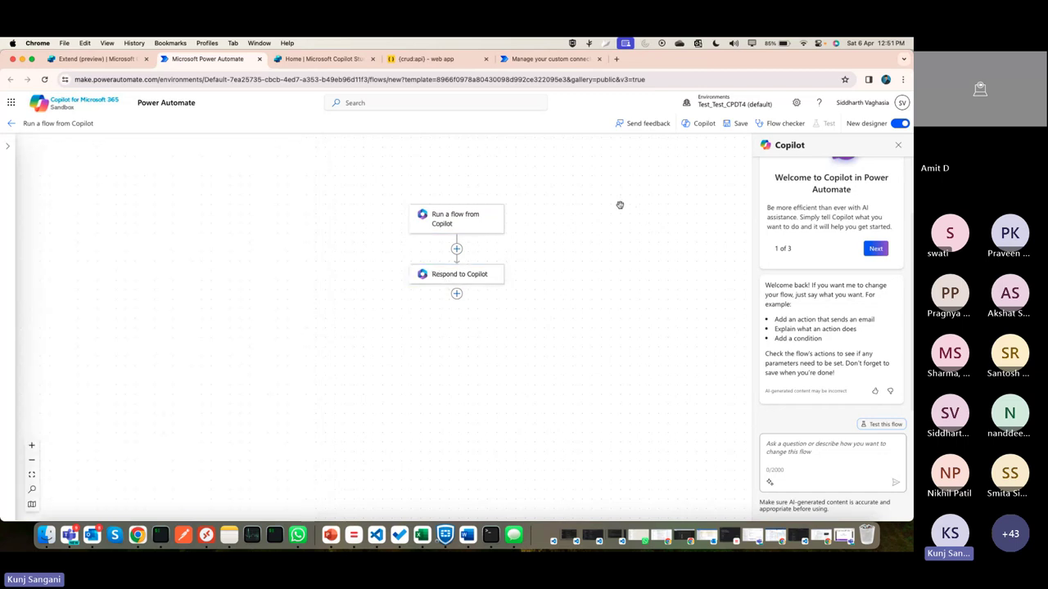
Browse connectors for a new action between the flow steps, then abandon it and return to the slides
left_click(457, 248)
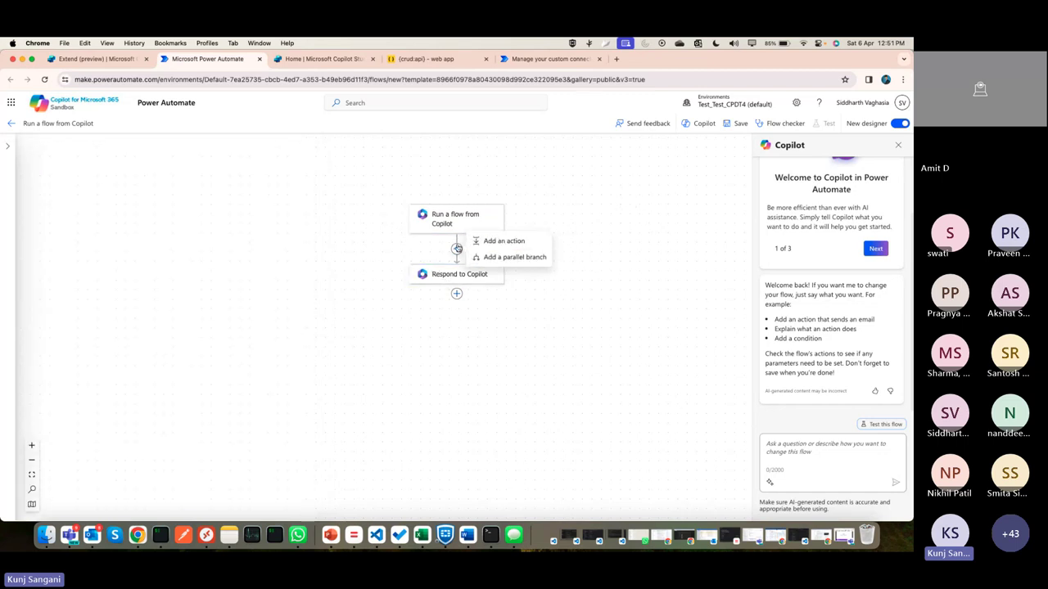
left_click(528, 249)
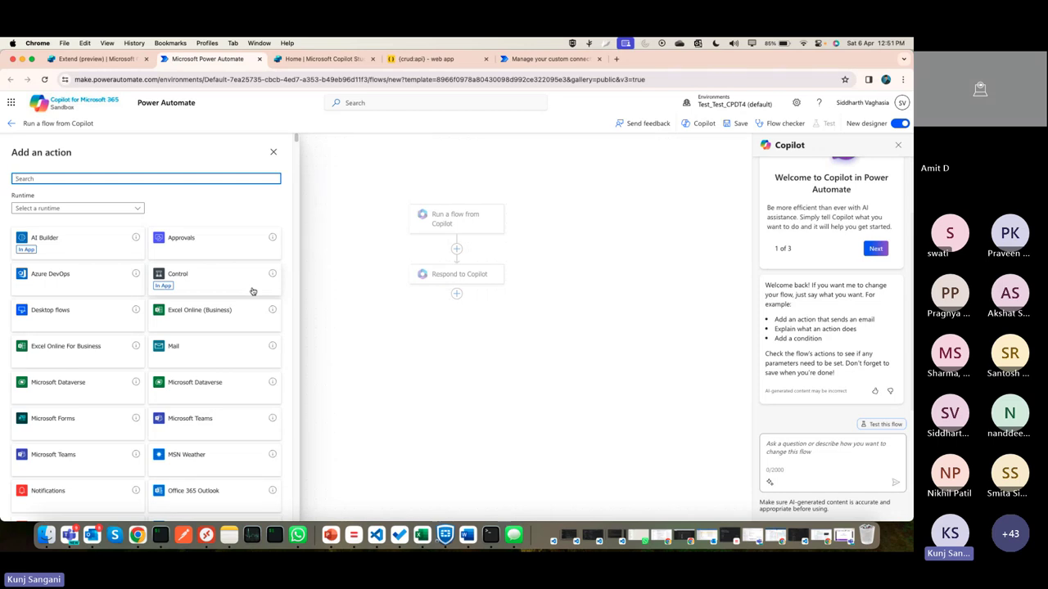
scroll(252, 291, "down", 2)
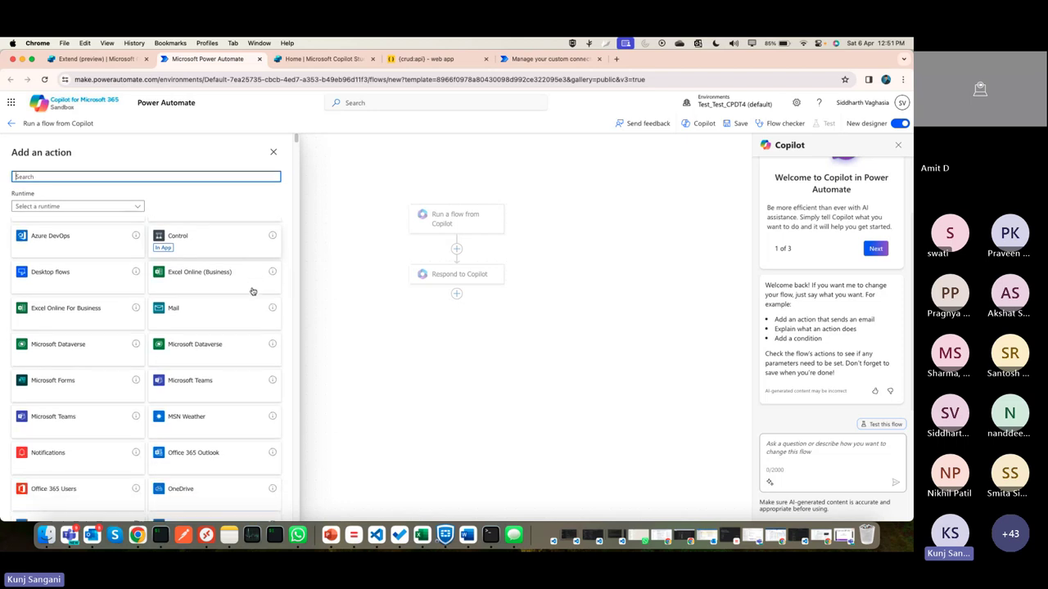
scroll(203, 353, "down", 1)
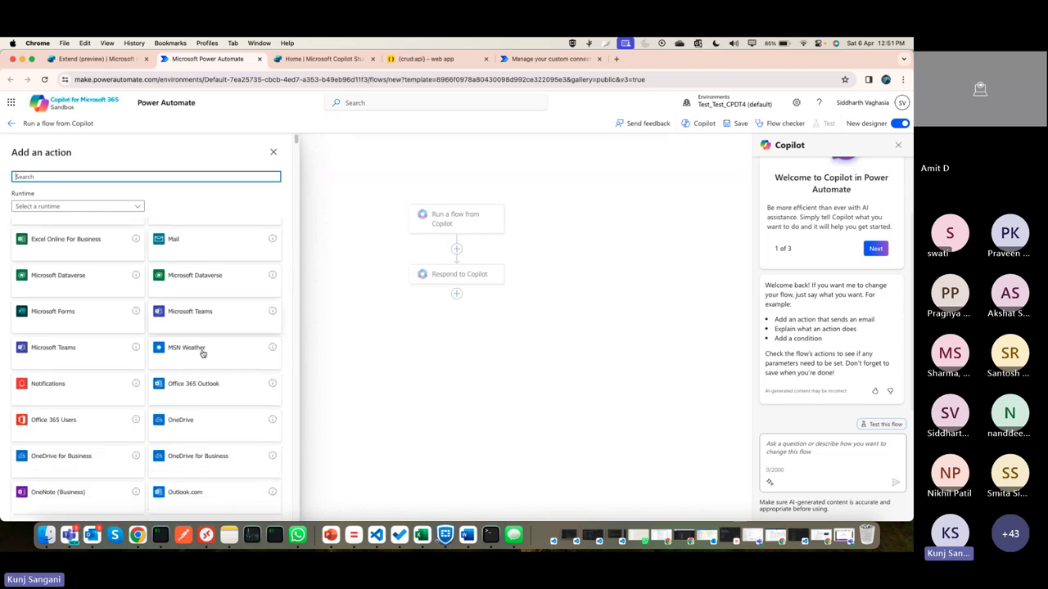
left_click(275, 153)
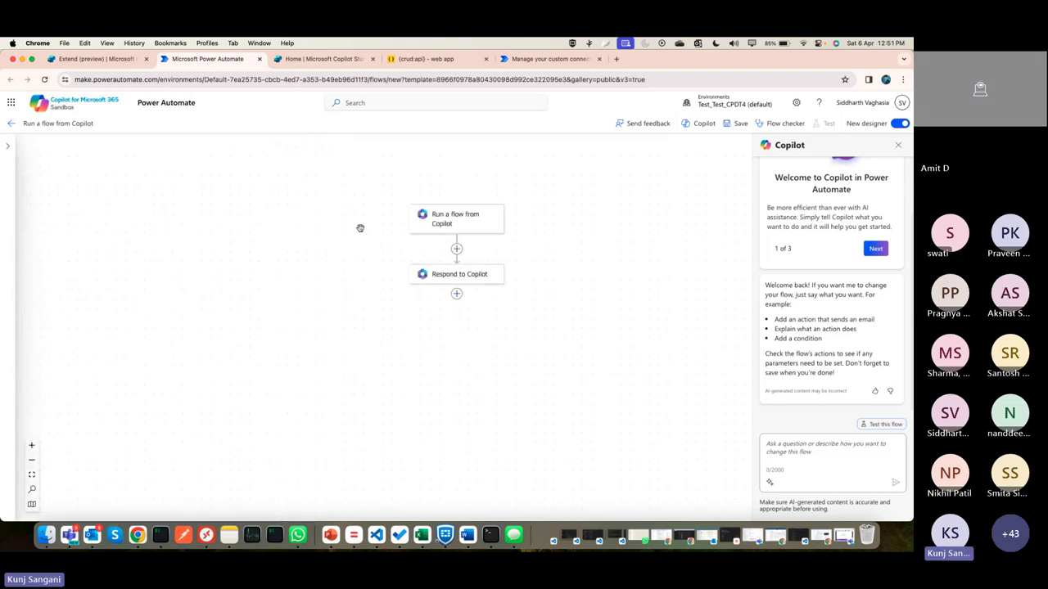
key("super+Tab")
left_click(561, 291)
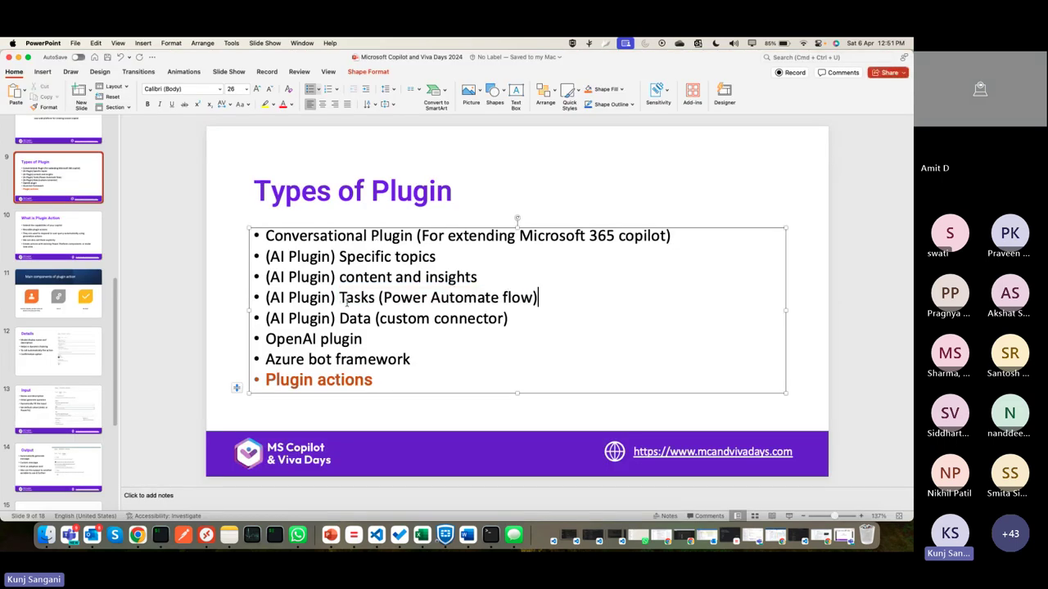
Highlight the Tasks (Power Automate flow) and Data (custom connector) lines, then close the Power Automate tab
left_click(339, 299, "shift")
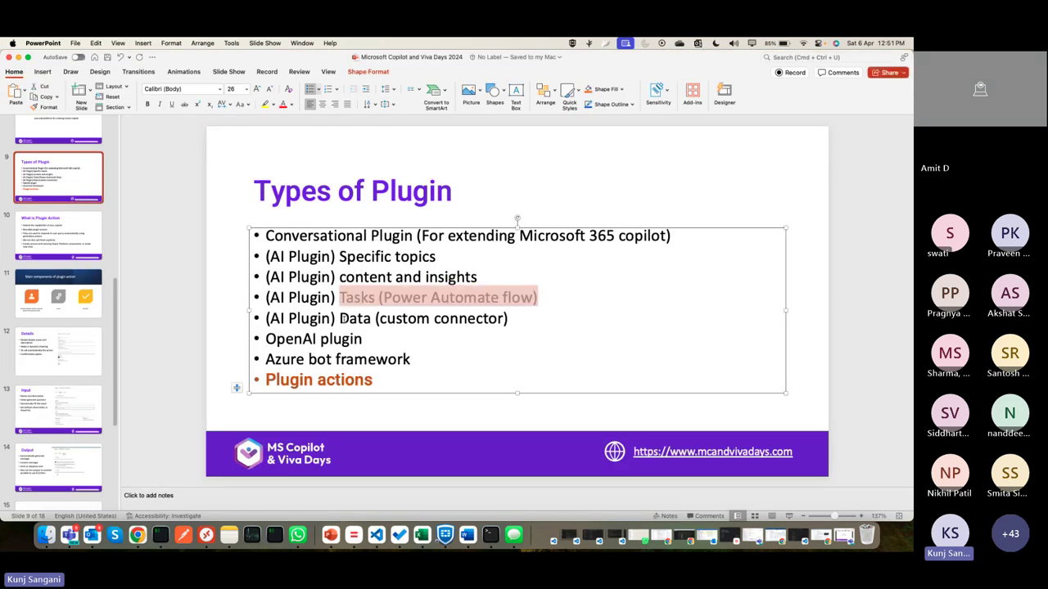
left_click(340, 318)
left_click(526, 319, "shift")
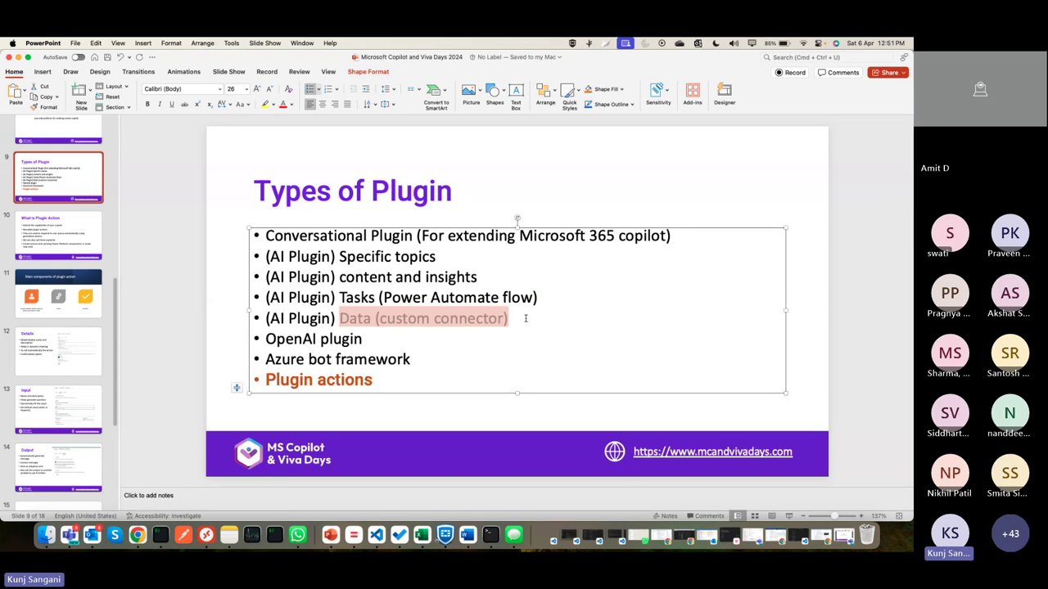
left_click(525, 318)
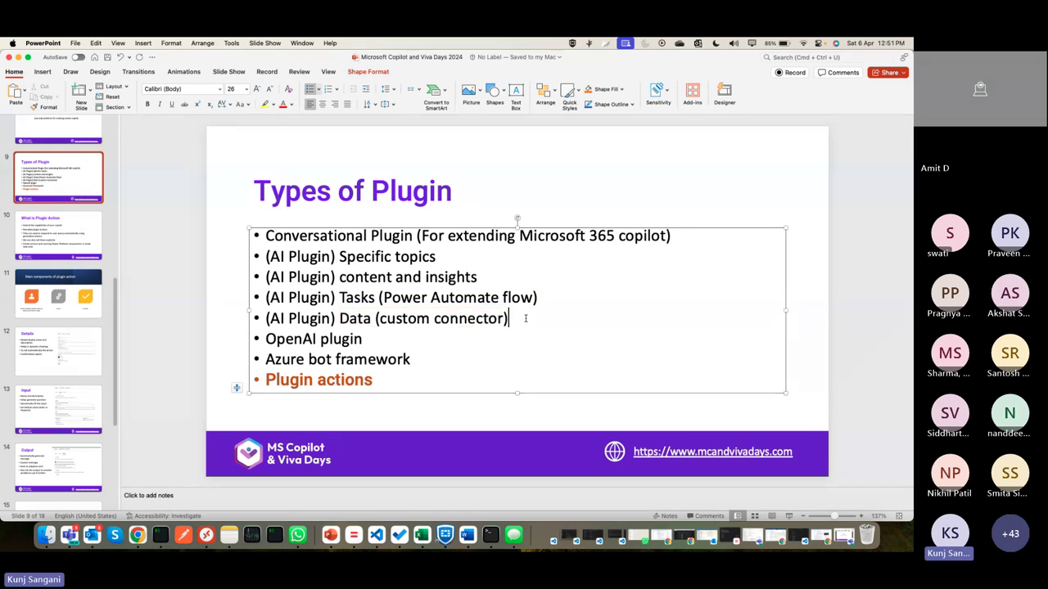
left_click(342, 319, "shift")
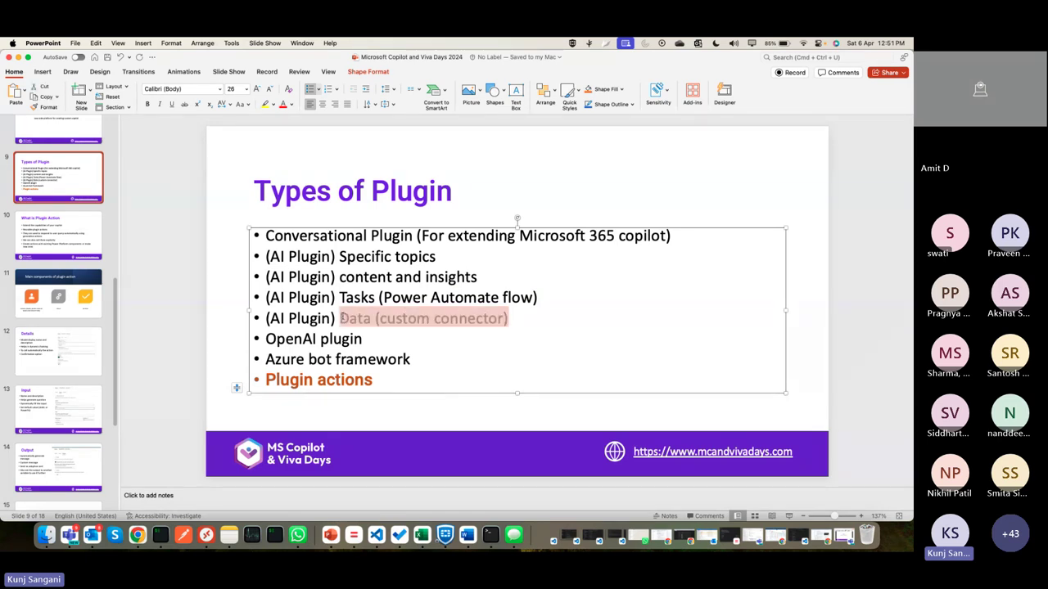
key("super+Tab")
left_click(260, 61)
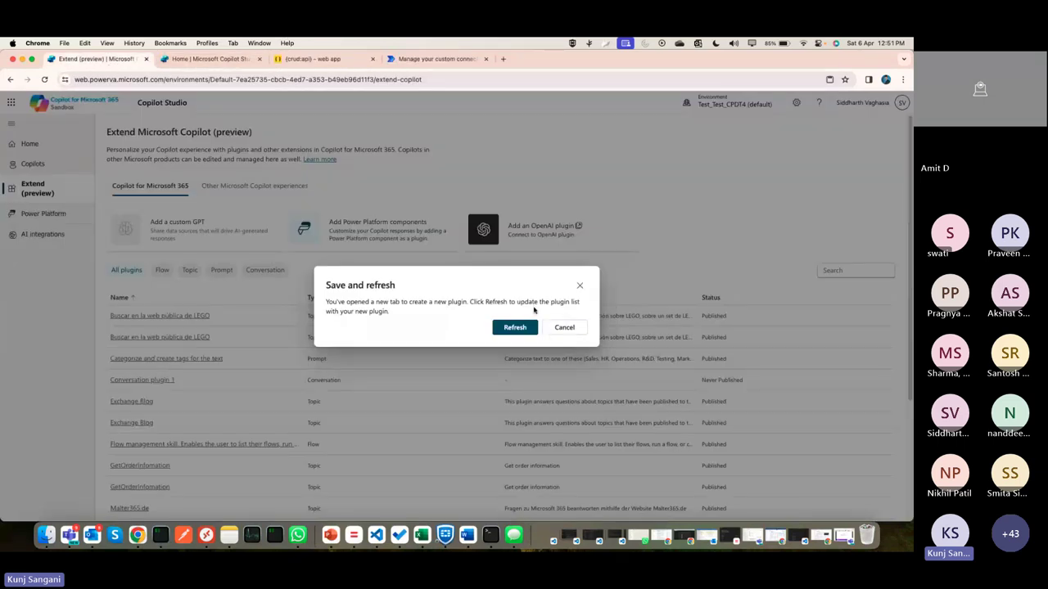
Refresh the plugin list and start a Data plugin from Power Platform components
left_click(513, 329)
left_click(365, 234)
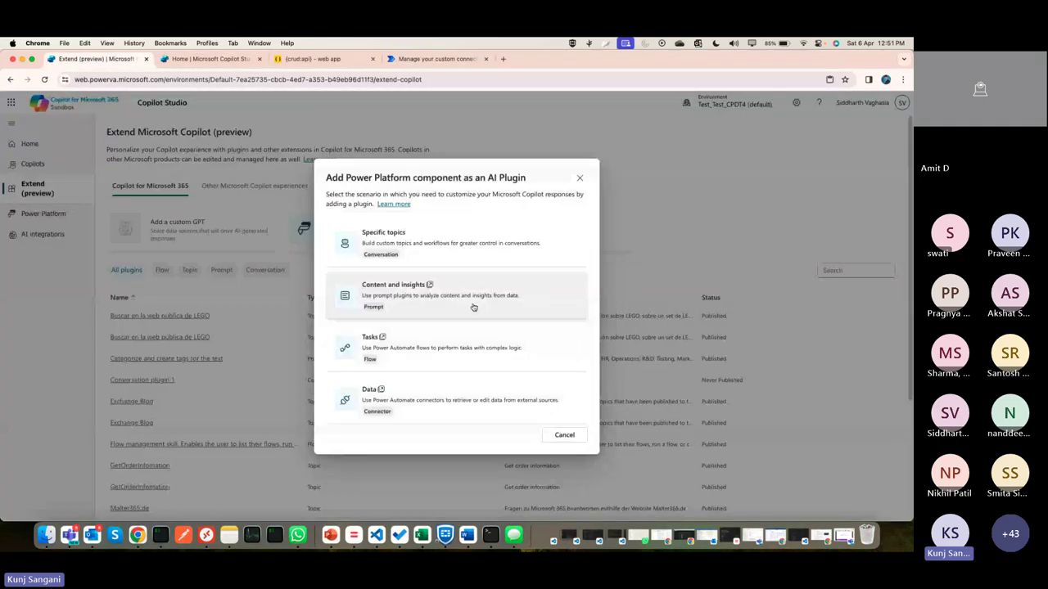
left_click(466, 400)
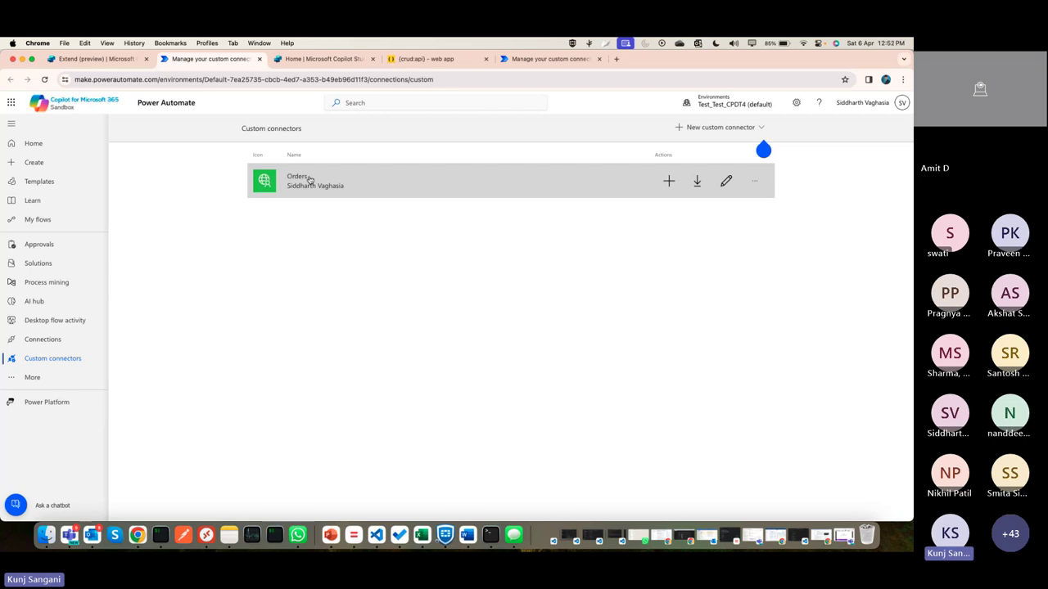
Highlight the OpenAI plugin line on the slide, then return to the Extend Microsoft Copilot tab
key("super+Tab")
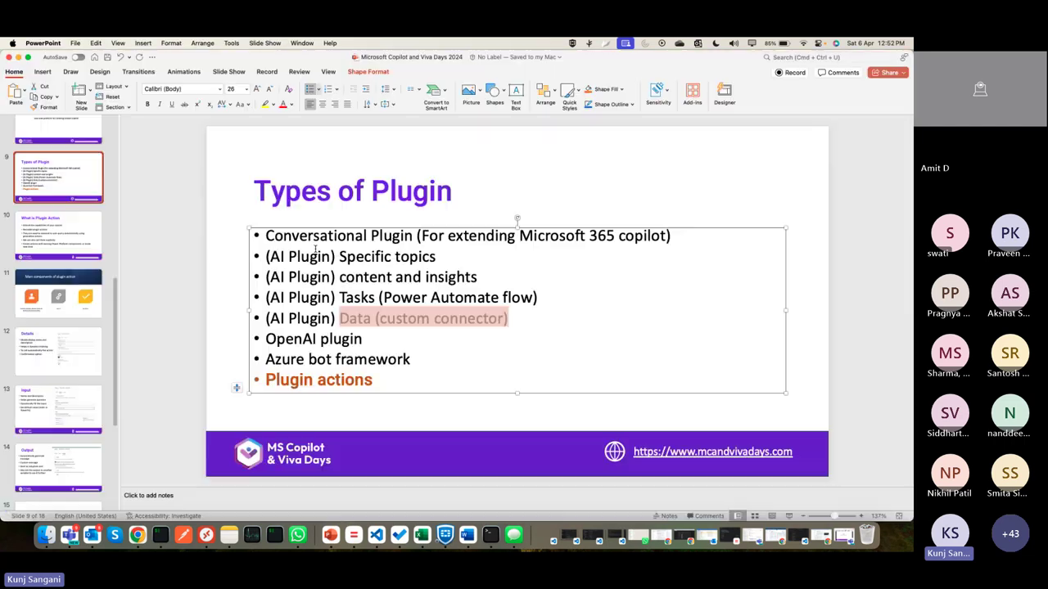
left_click(377, 346)
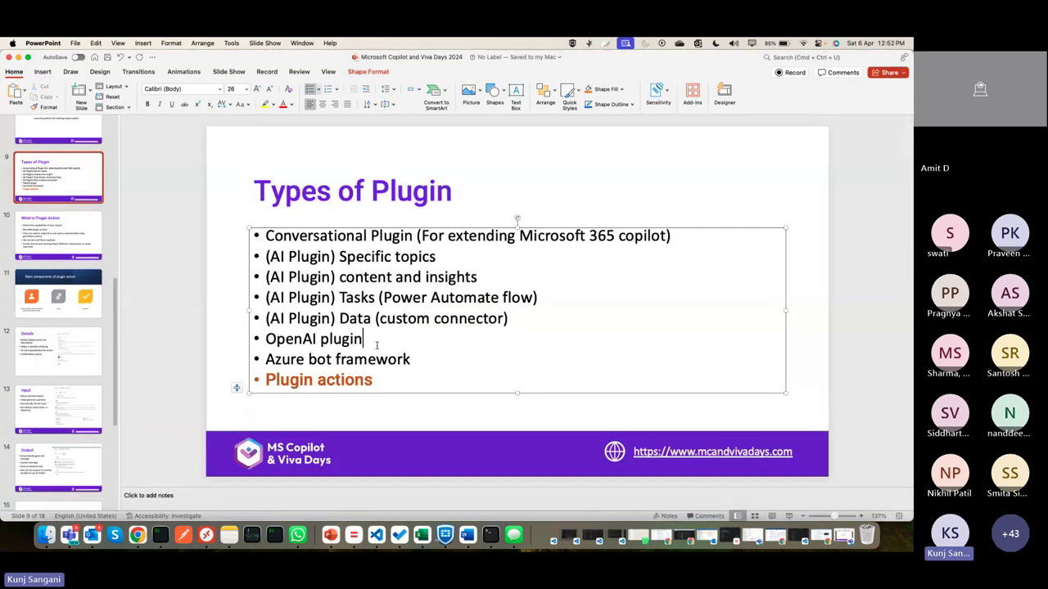
left_click(267, 339, "shift")
key("super+Tab")
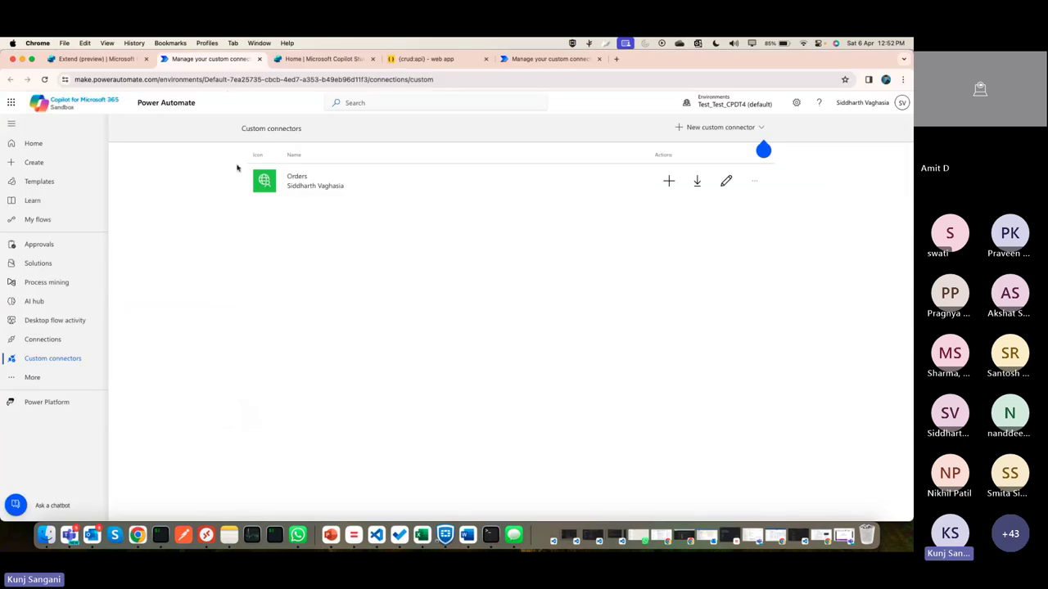
left_click(98, 59)
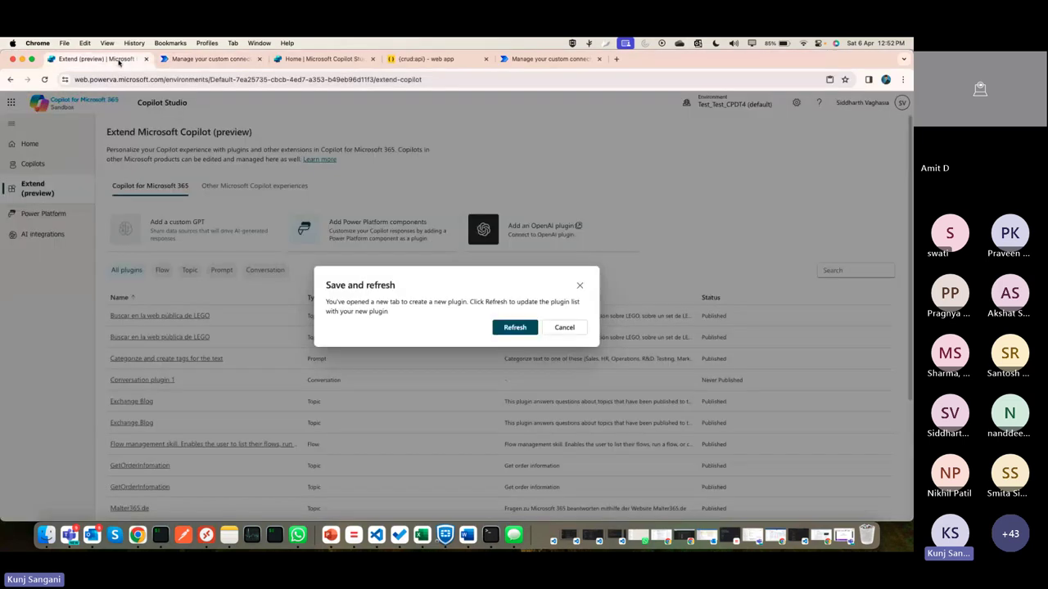
Dismiss the refresh prompt, view the Add an OpenAI plugin form in Power Apps, then close that tab
left_click(579, 285)
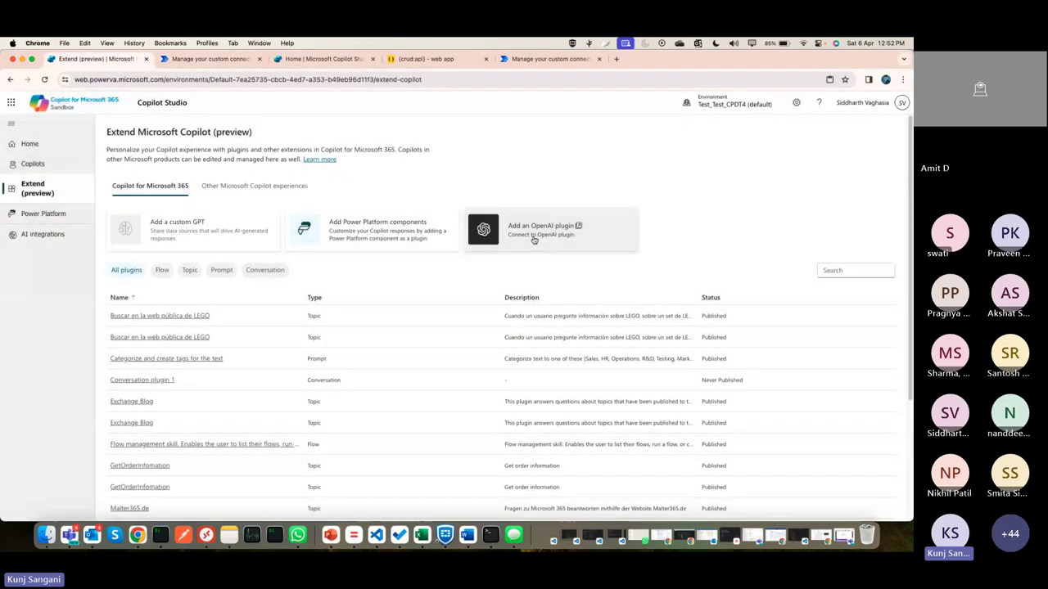
left_click(533, 238)
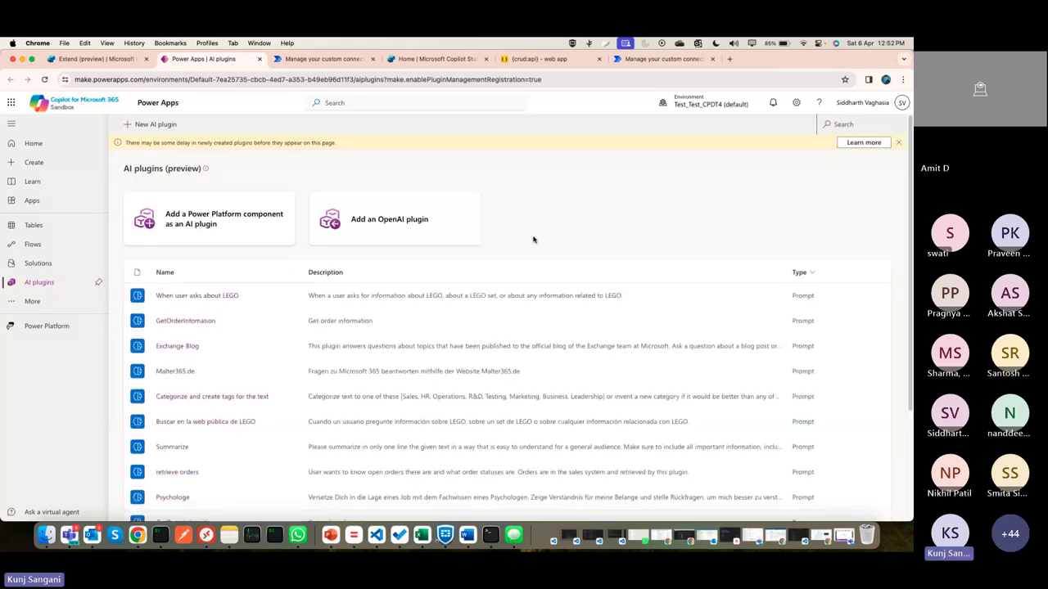
left_click(394, 223)
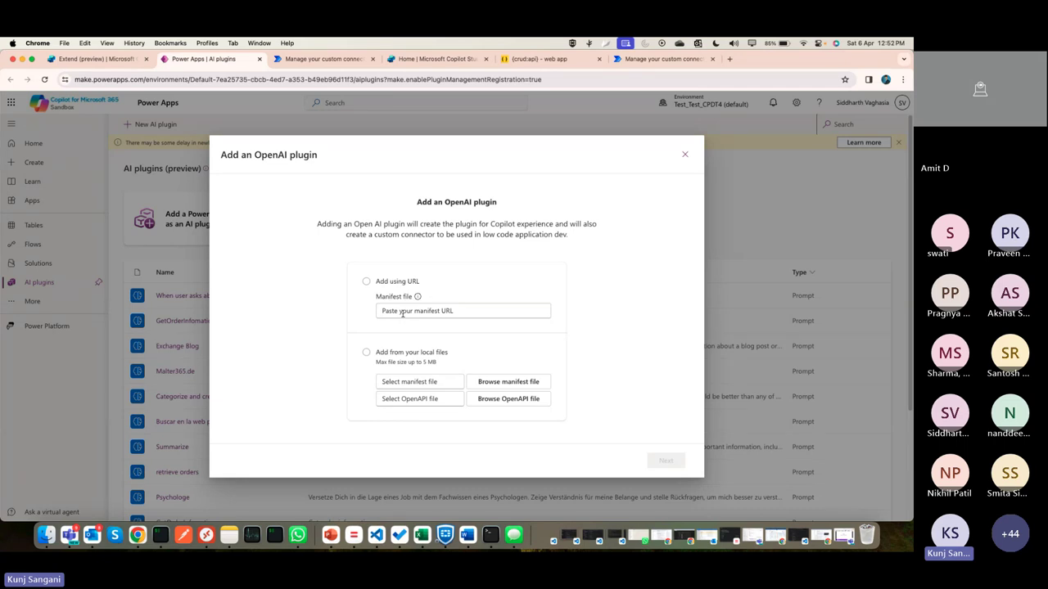
left_click(259, 59)
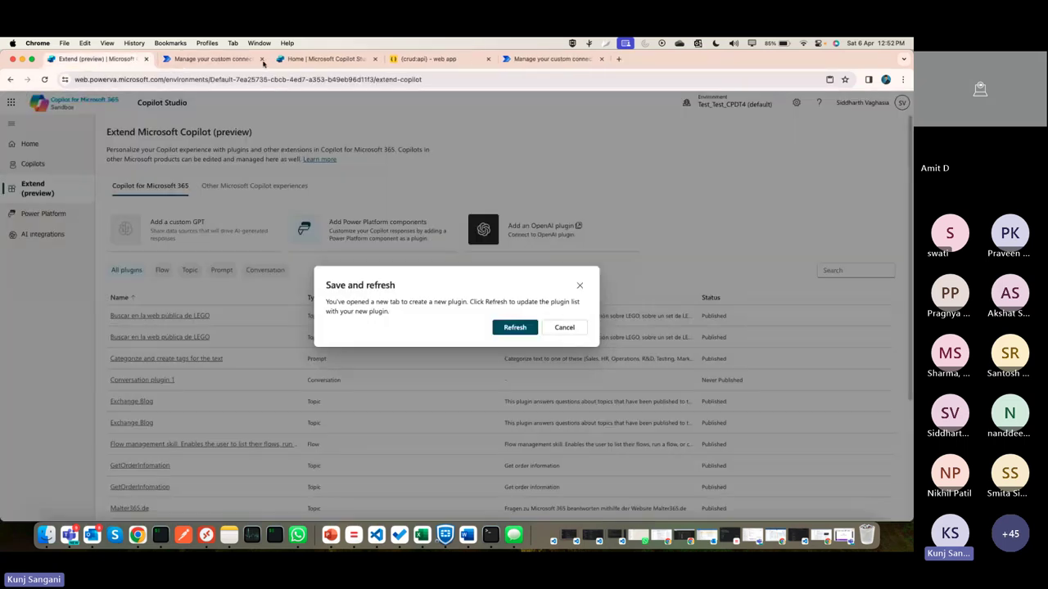
Open the CopilotAndVivaDays2024 copilot and ask its test chat 'Who is the PM of India'
left_click(564, 328)
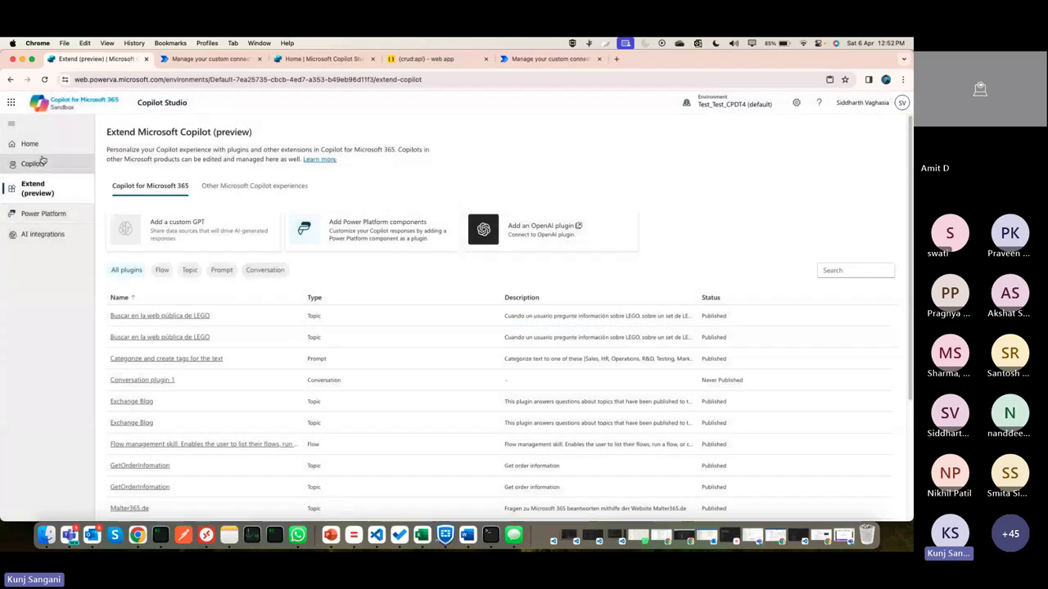
left_click(30, 145)
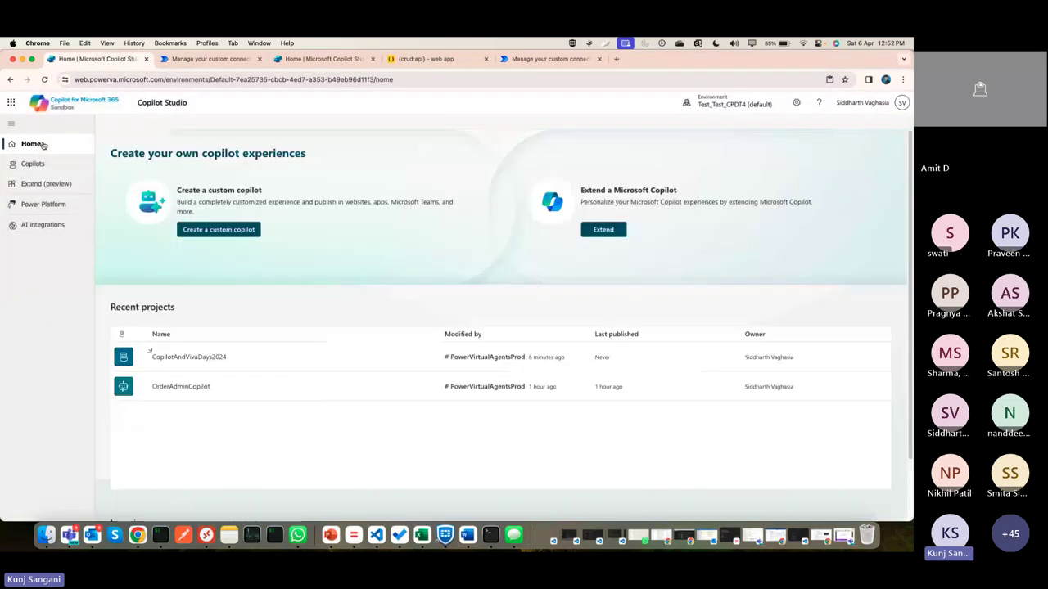
left_click(205, 360)
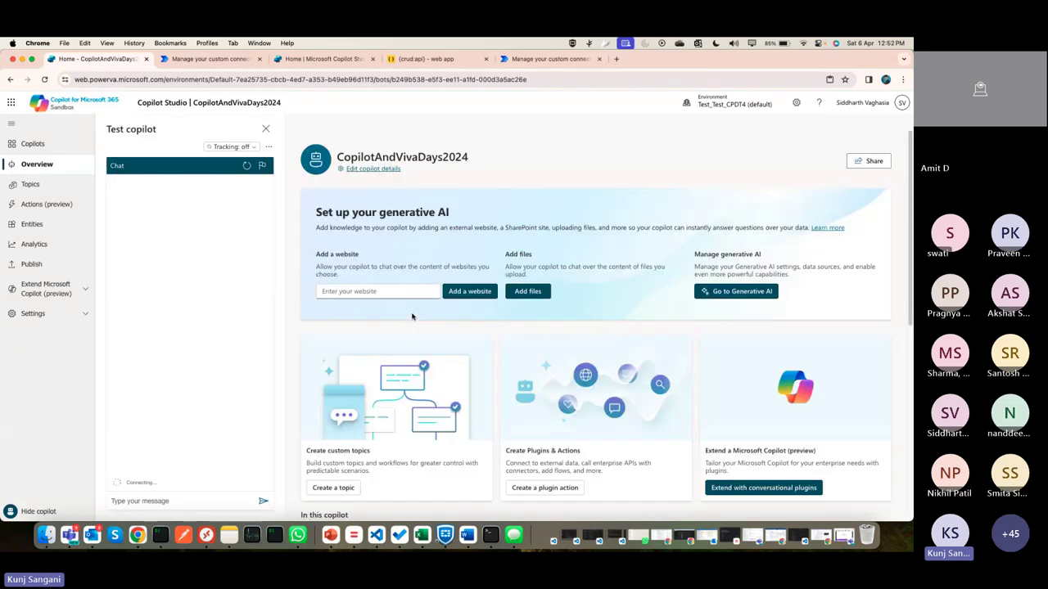
left_click(180, 502)
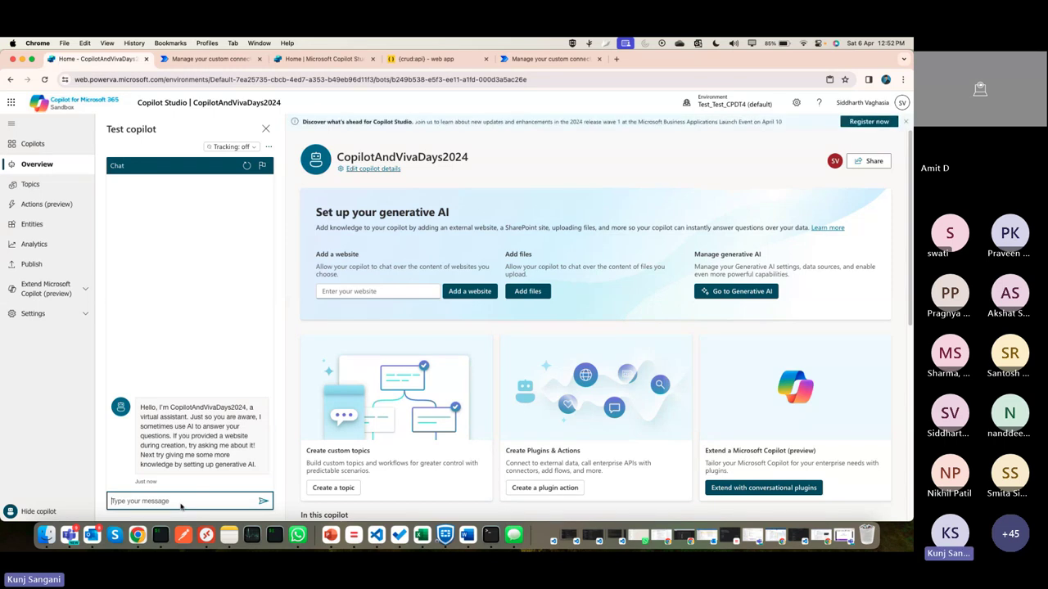
type("Who is the PM of India")
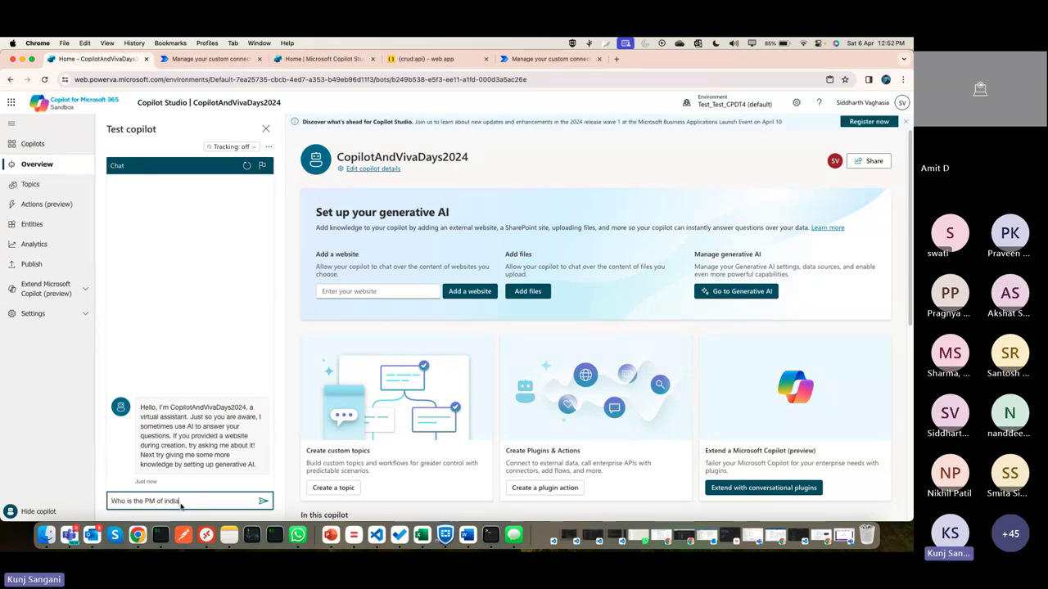
key("Return")
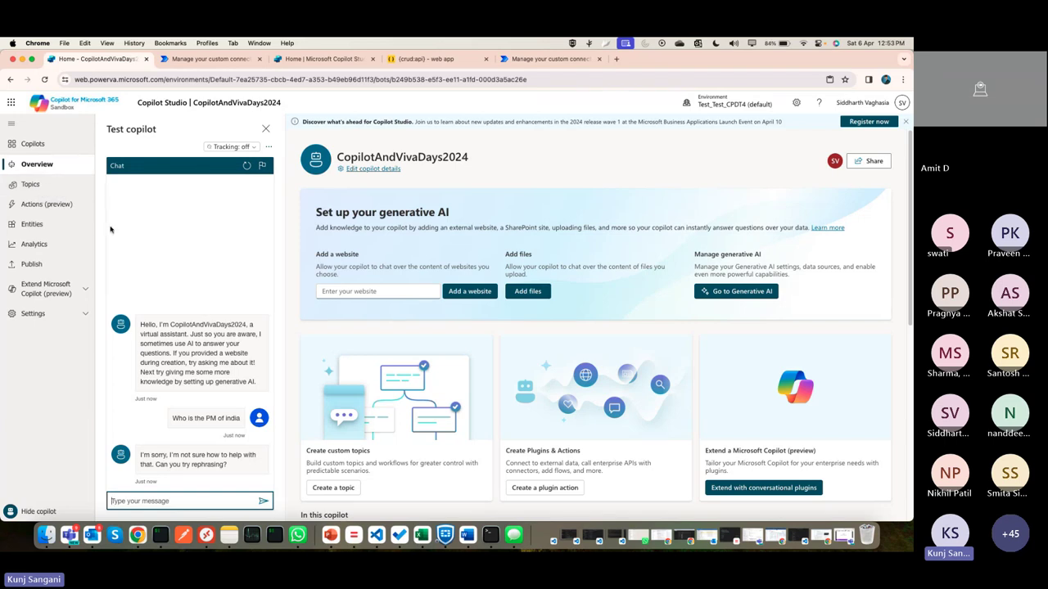
key("super+Tab")
Select the Azure bot framework line, then show Copilot Studio's Extend Microsoft Copilot options
left_click(375, 336)
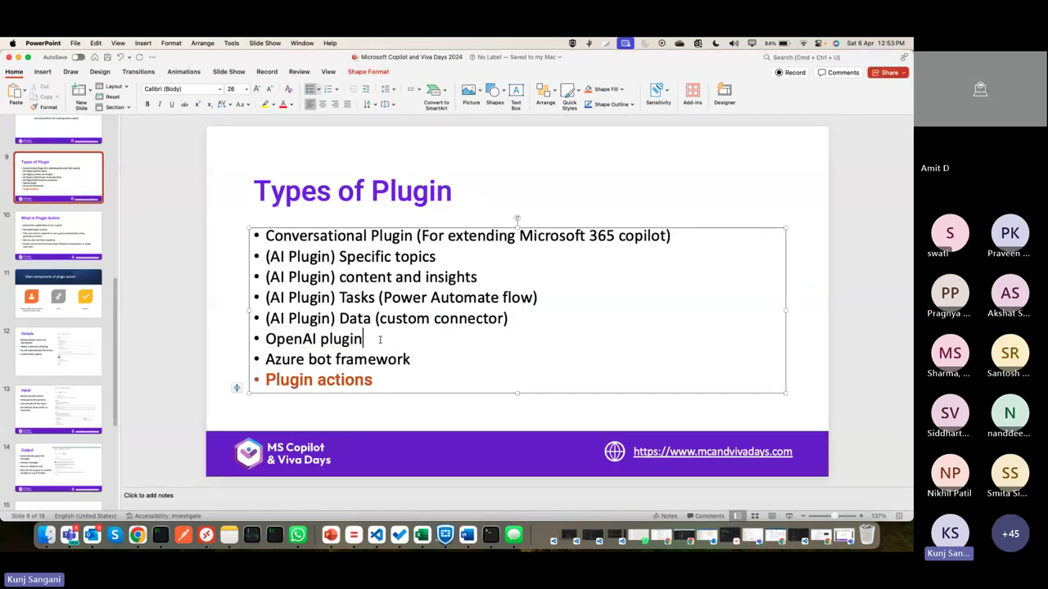
left_click(265, 360)
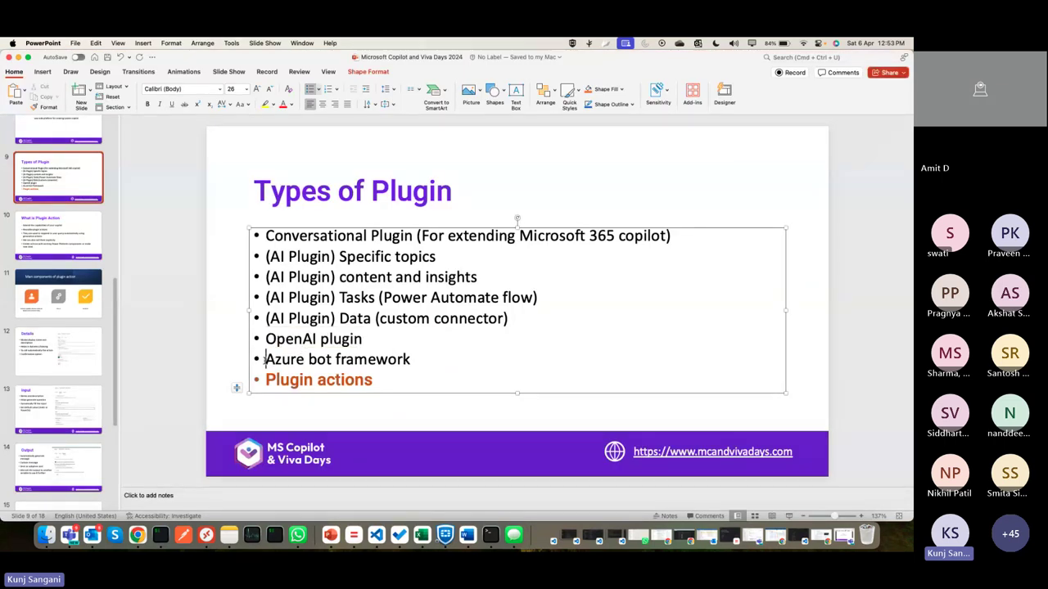
left_click(429, 360, "shift")
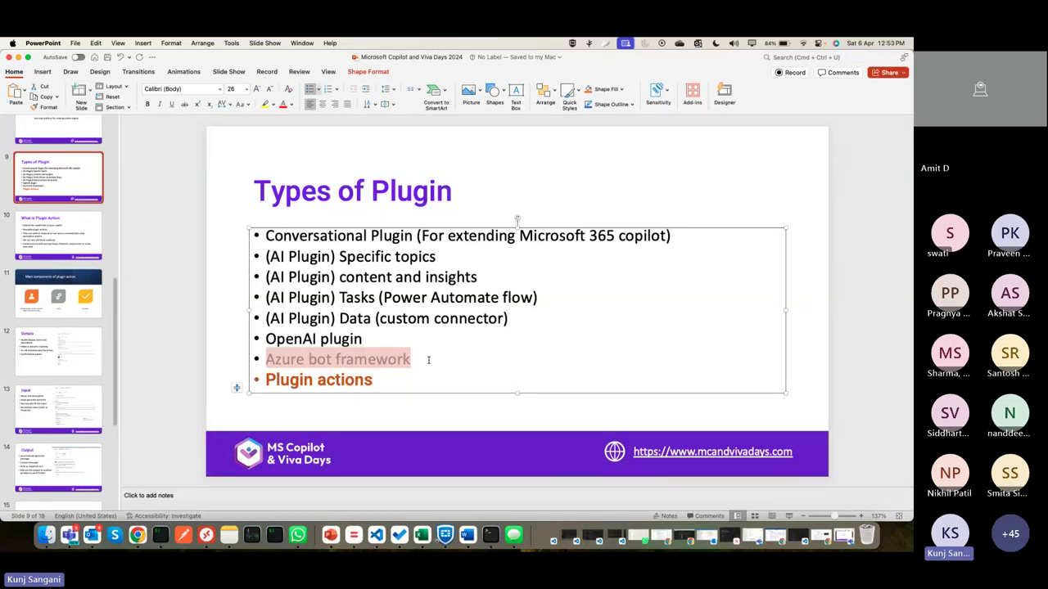
key("super+Tab")
left_click(46, 288)
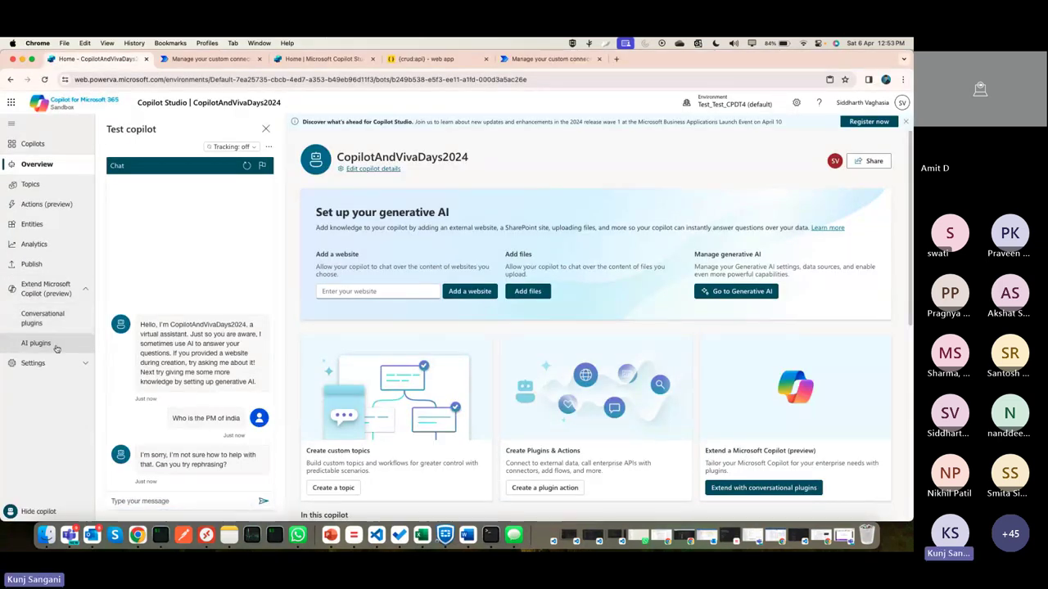
Browse the AI plugins, Conversational plugins and empty Skills settings pages, comparing with the slide
left_click(56, 345)
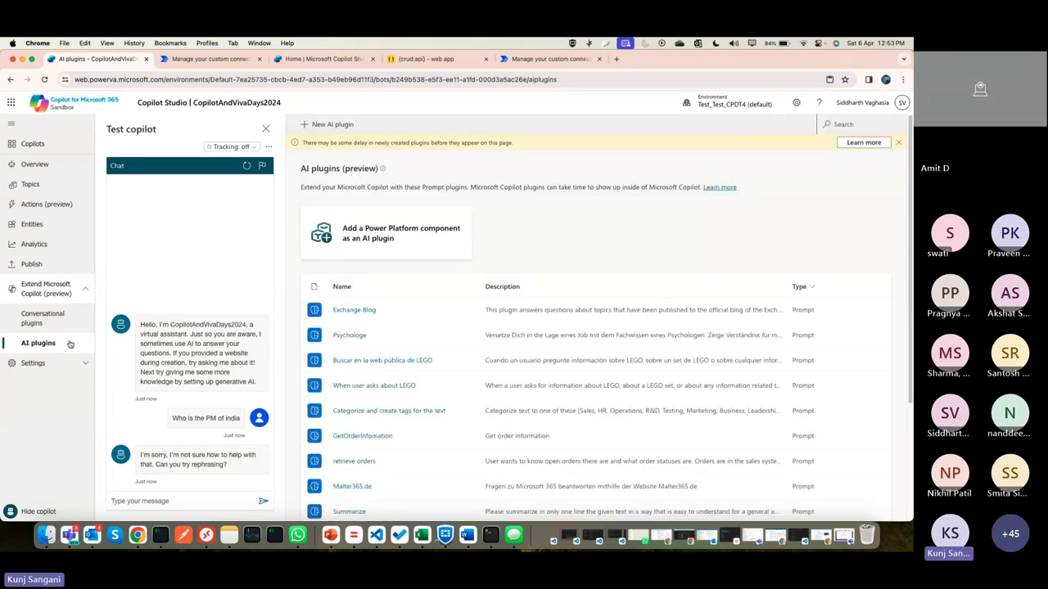
left_click(45, 317)
left_click(33, 363)
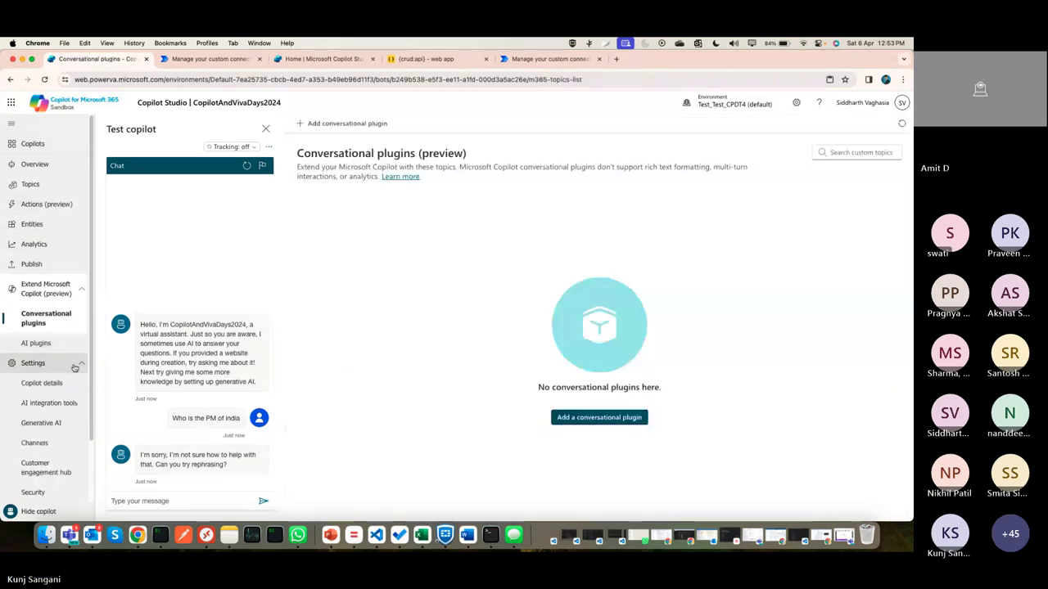
scroll(43, 437, "down", 2)
left_click(42, 437)
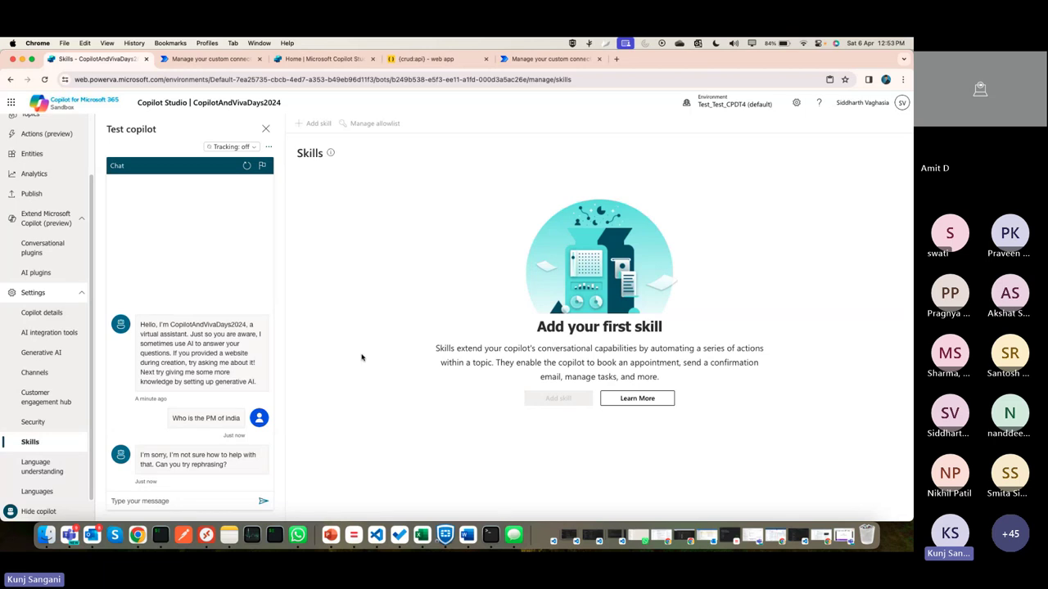
key("super+Tab")
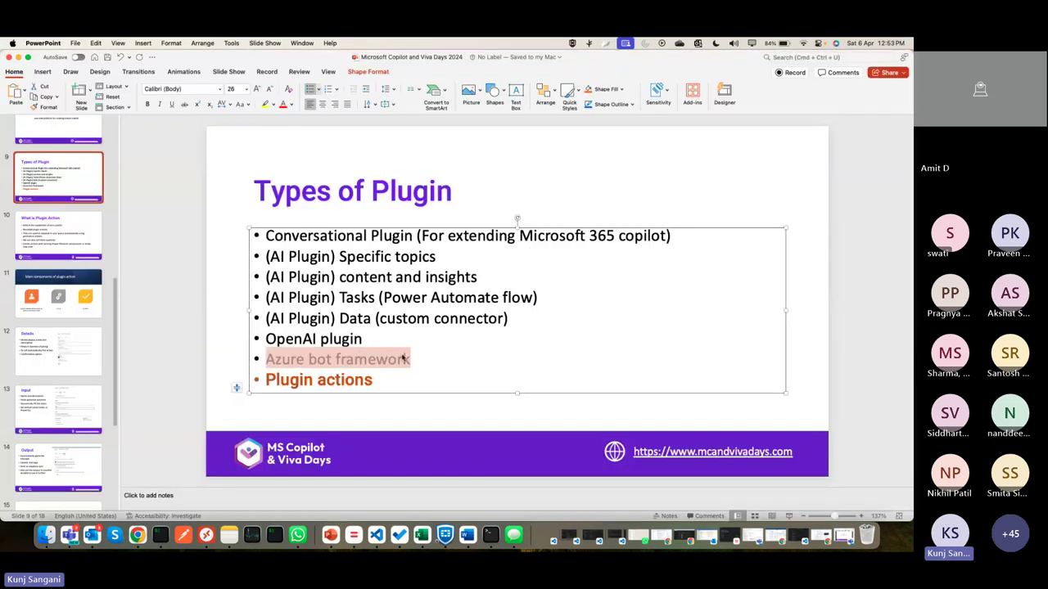
key("super+Tab")
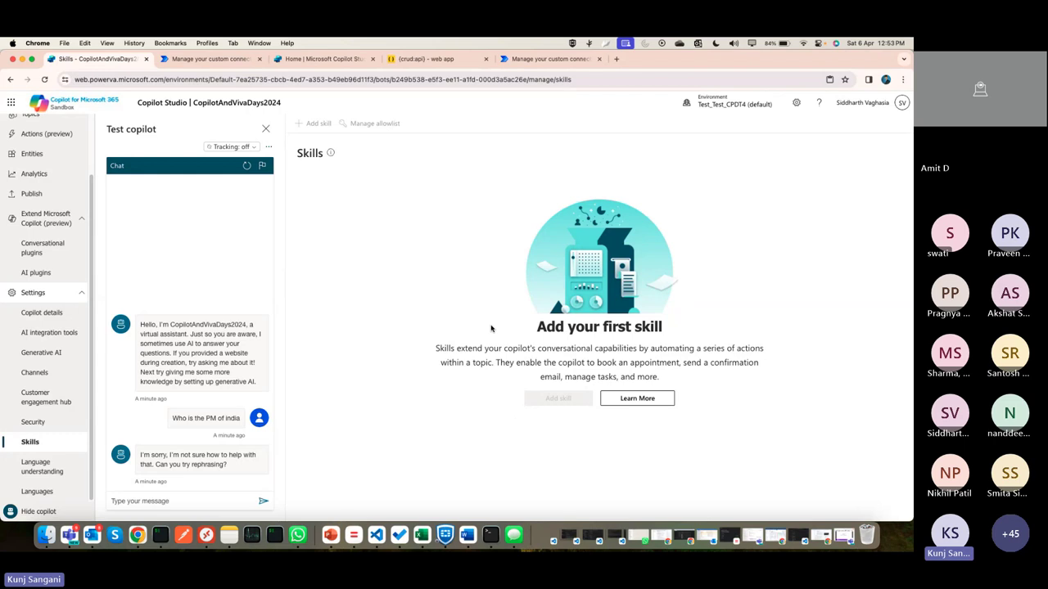
key("super+Tab")
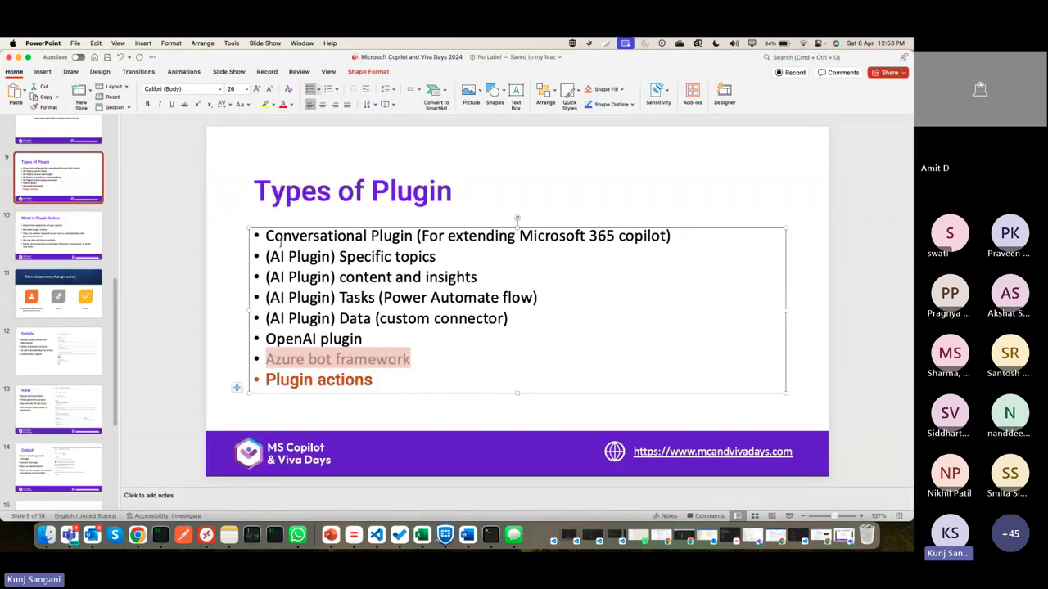
Select the plugin types through Azure bot framework, then the Plugin actions item
left_click(267, 235)
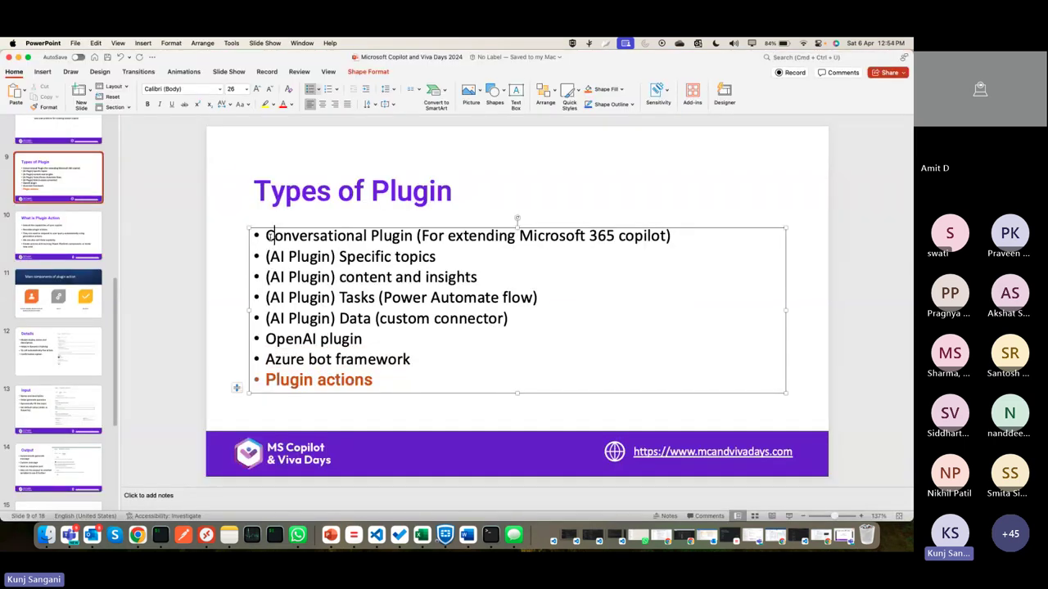
left_click(426, 358, "shift")
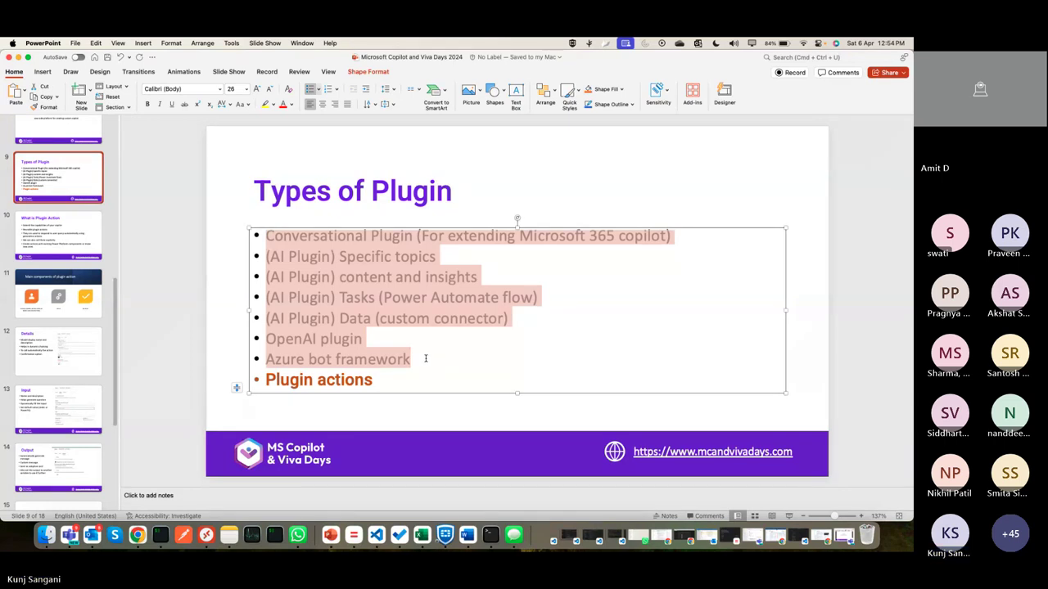
left_click(402, 377)
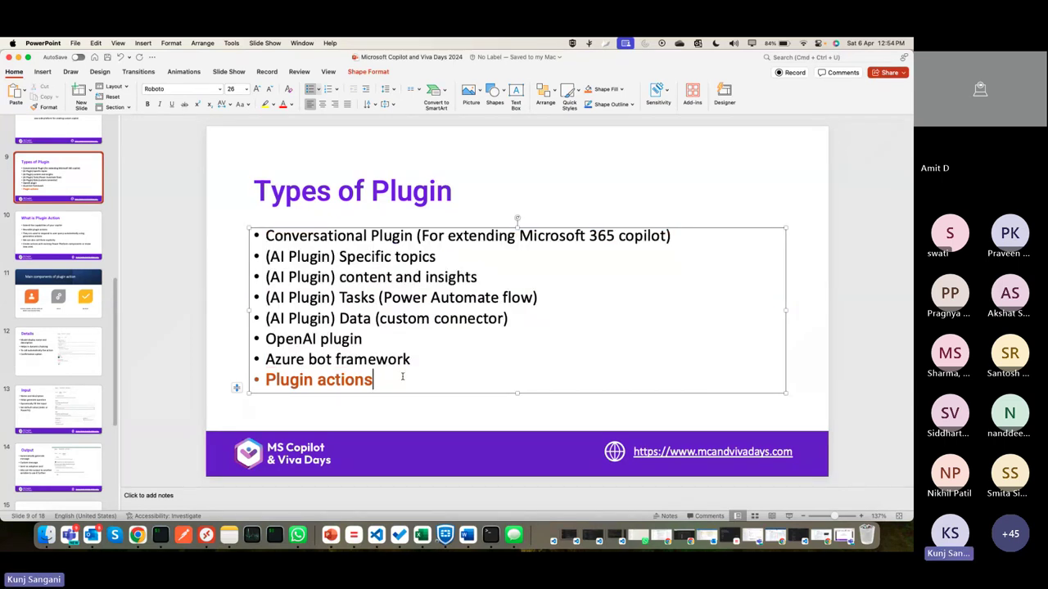
left_click_drag(377, 379, 279, 383)
left_click(384, 380)
key("super+Tab")
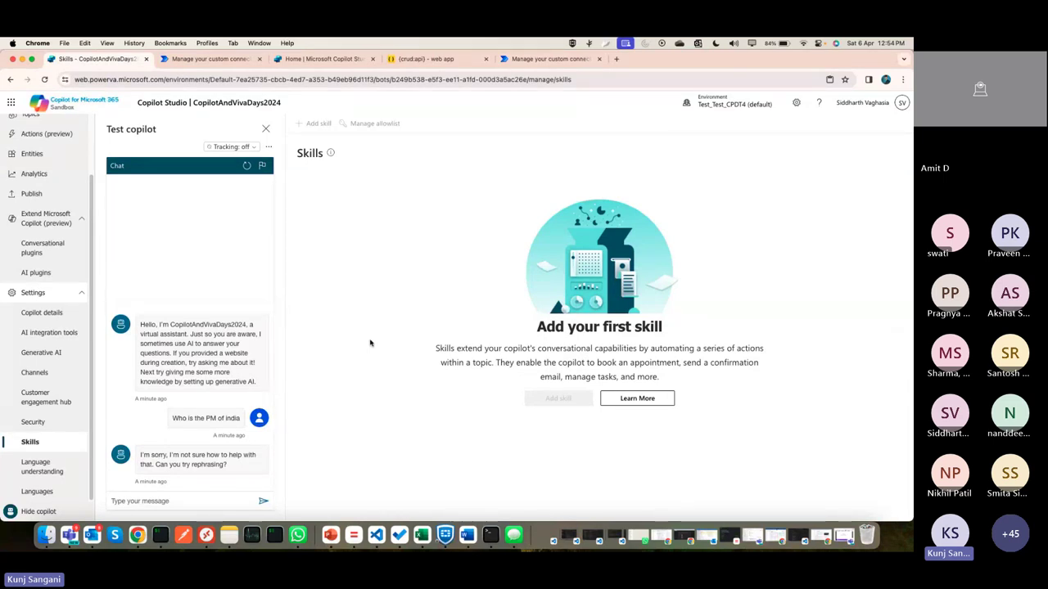
Start adding a new action from the Actions (preview) page and browse the action list
scroll(56, 223, "up", 3)
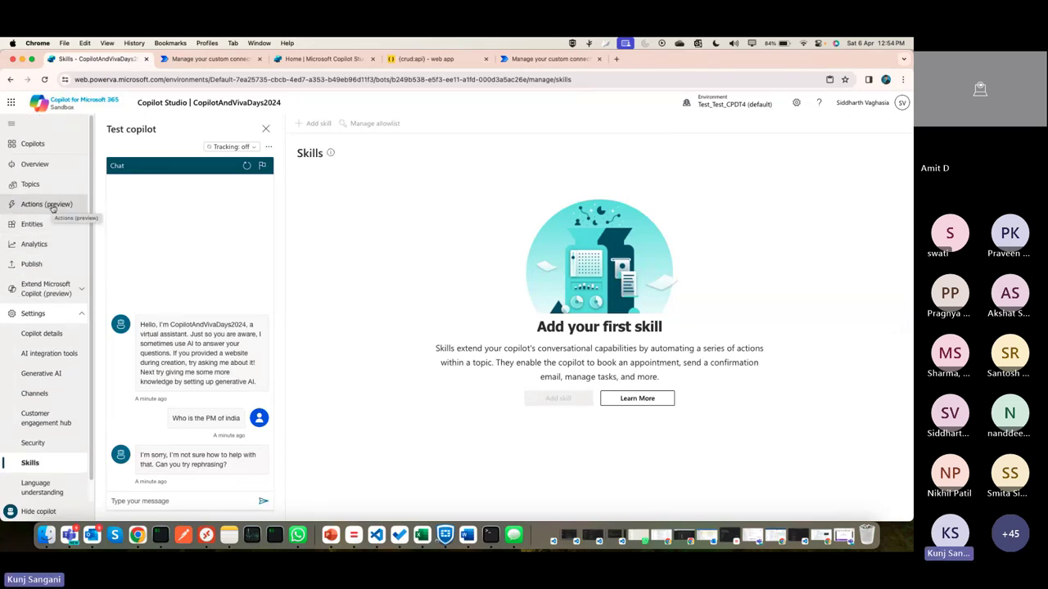
left_click(52, 209)
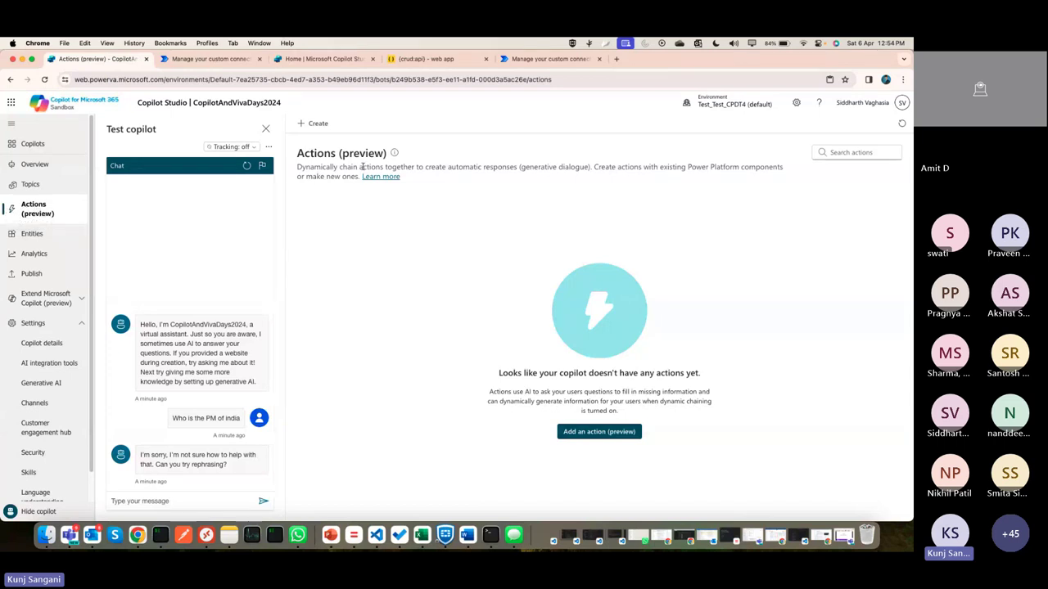
left_click(312, 122)
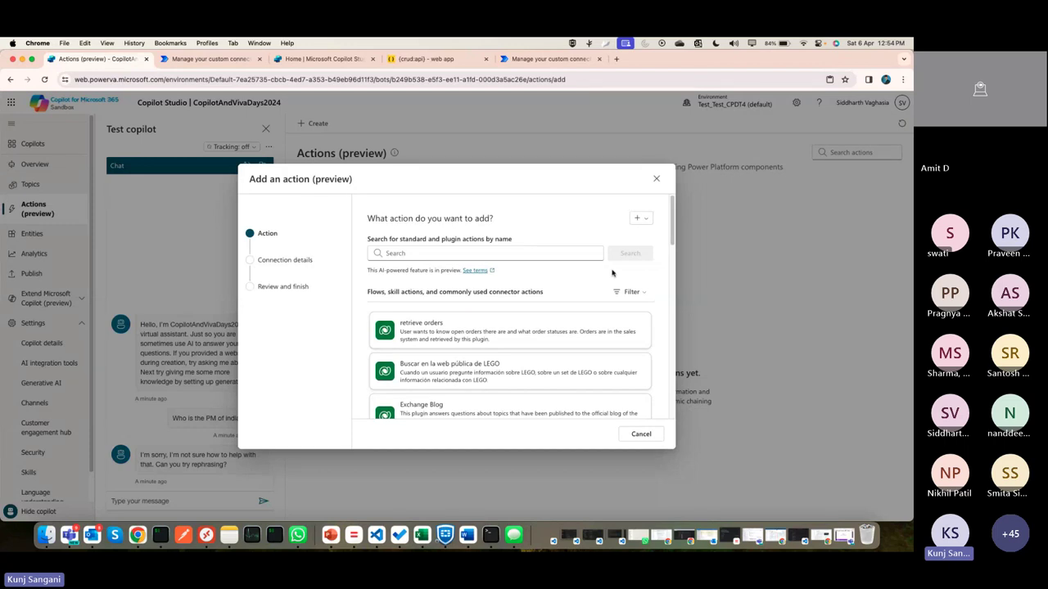
scroll(479, 335, "down", 2)
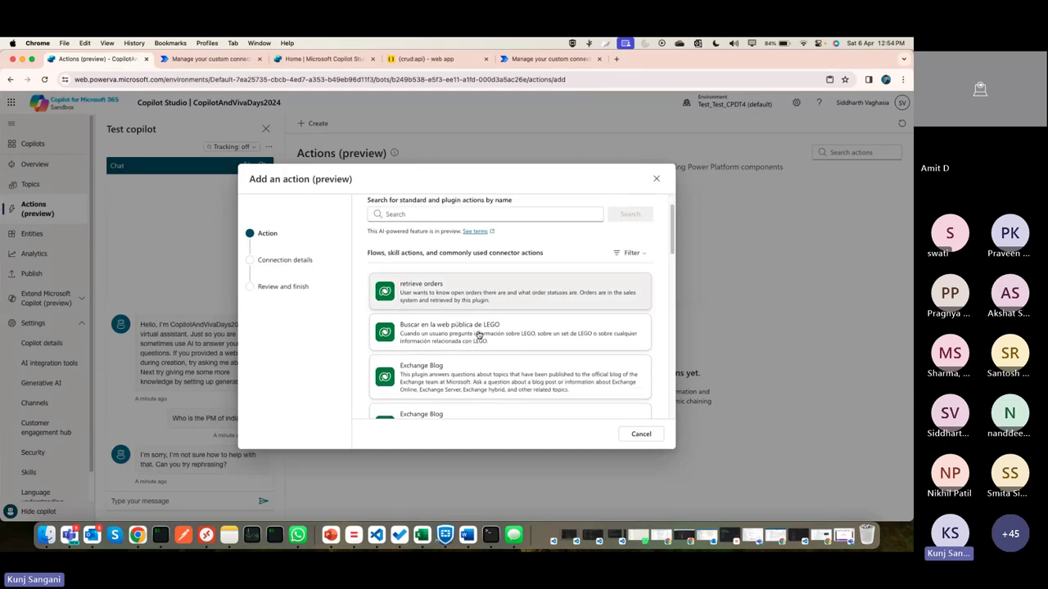
scroll(479, 335, "down", 15)
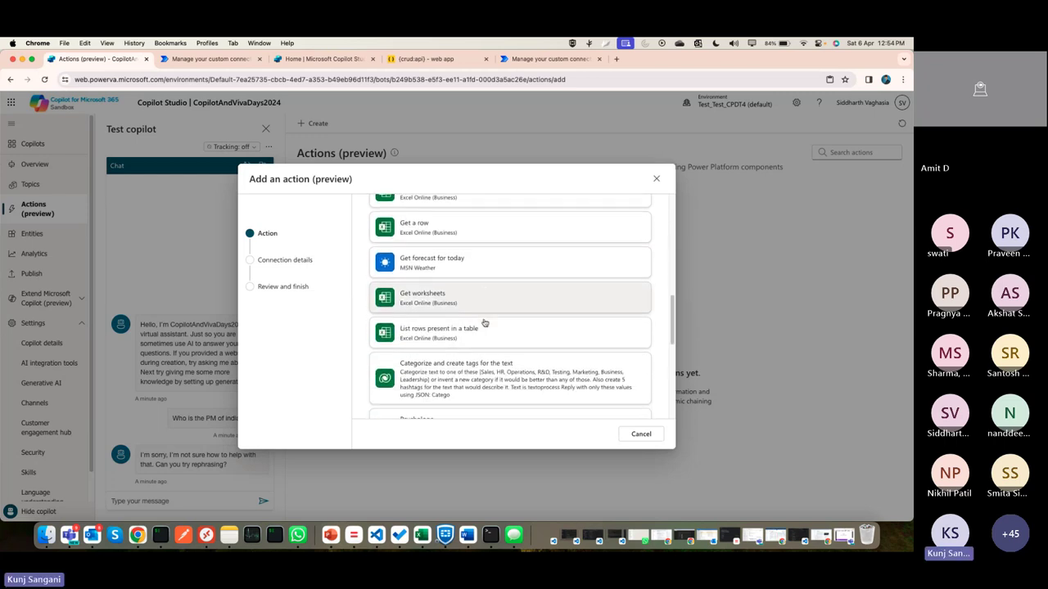
scroll(485, 324, "down", 2)
scroll(485, 323, "up", 20)
Filter standard connector actions out of the list, then switch to the crud:api Data Items tab
left_click(631, 292)
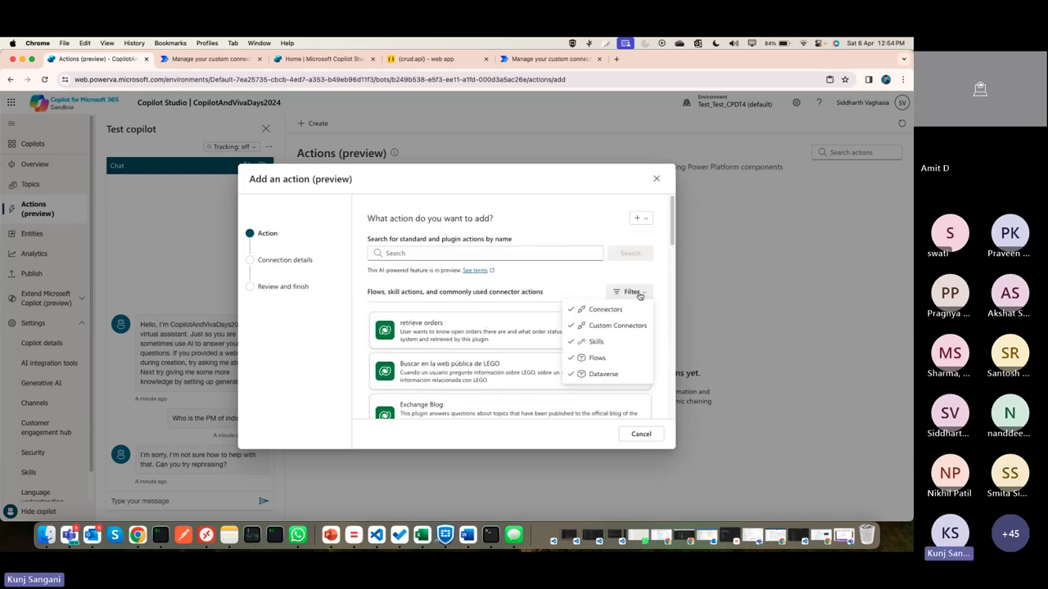
left_click(610, 310)
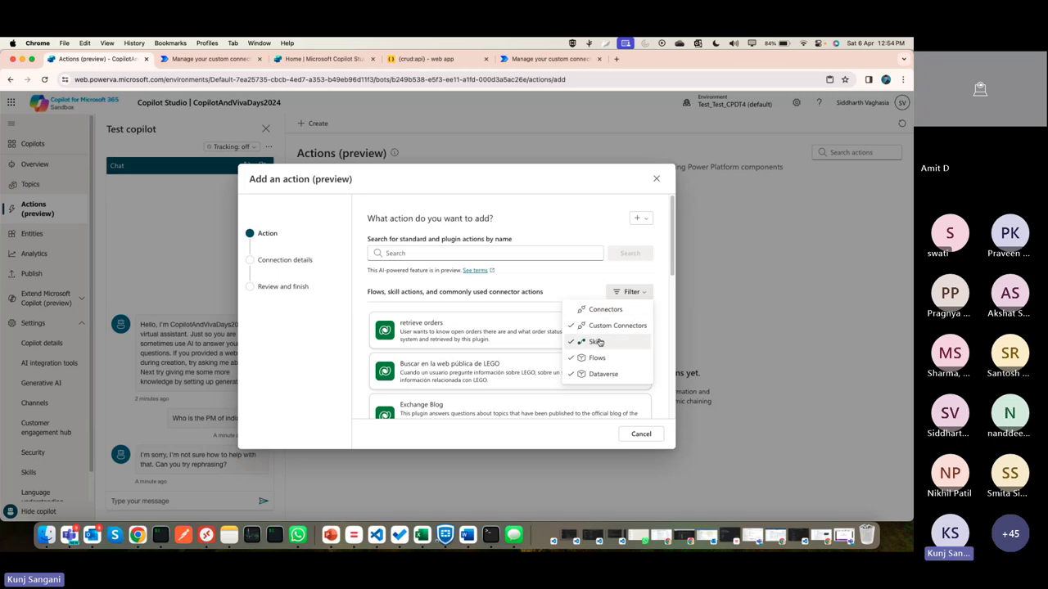
left_click_drag(448, 59, 449, 105)
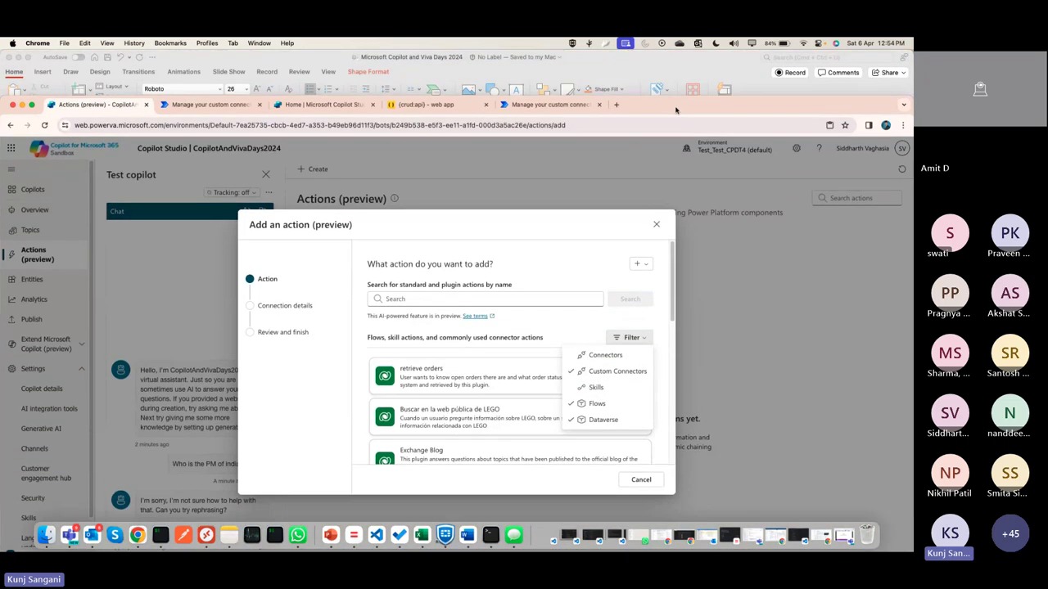
left_click(448, 105)
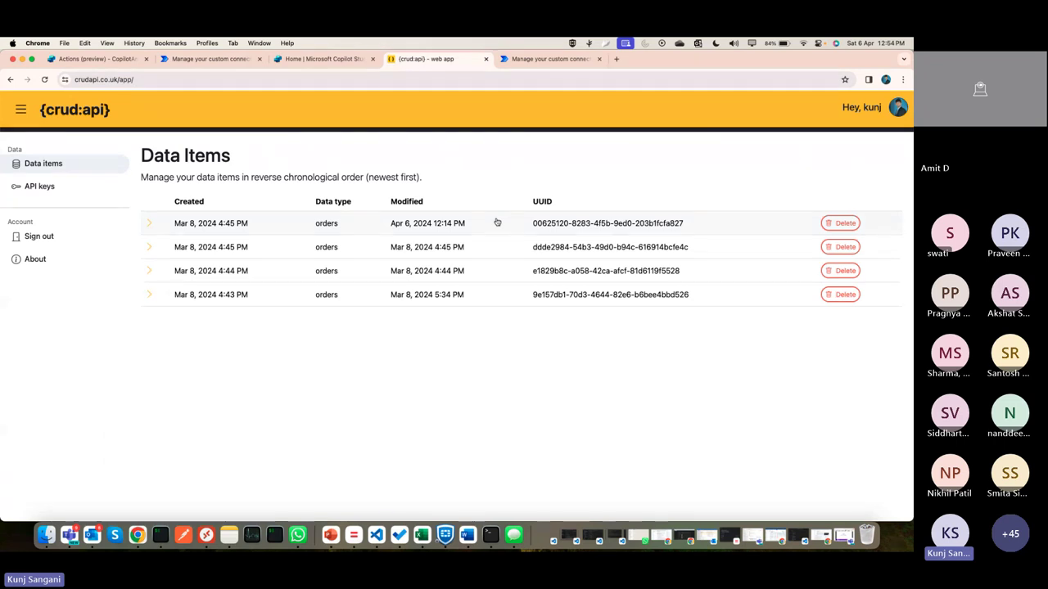
Expand the newest crud:api order and inspect its _uuid, orderamount 100 and orderstatus In-Progress
left_click(148, 223)
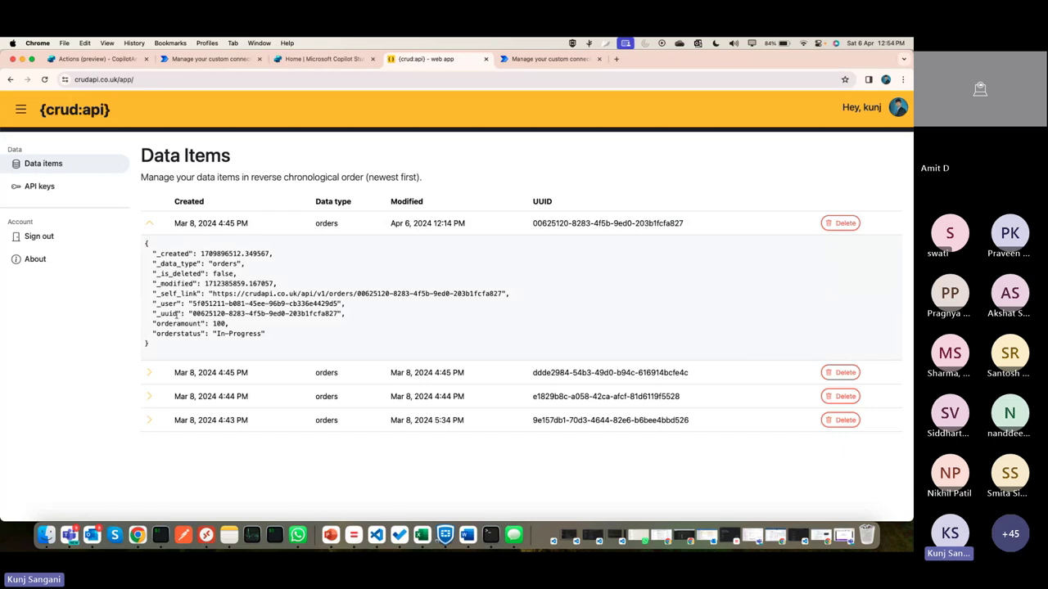
left_click_drag(193, 314, 341, 313)
double_click(219, 323)
double_click(230, 330)
left_click_drag(277, 339, 151, 314)
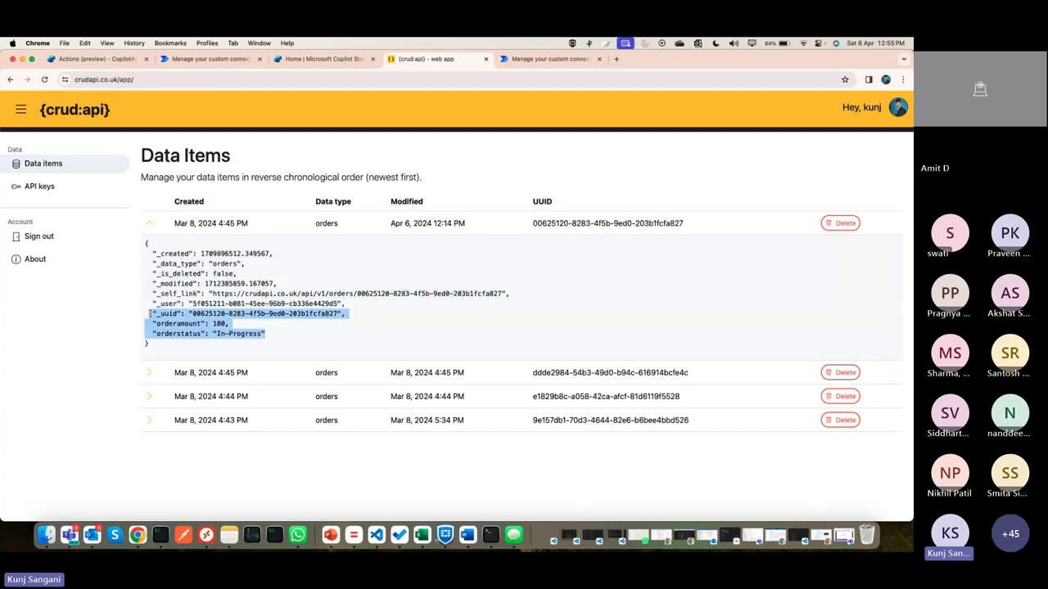
left_click(274, 340)
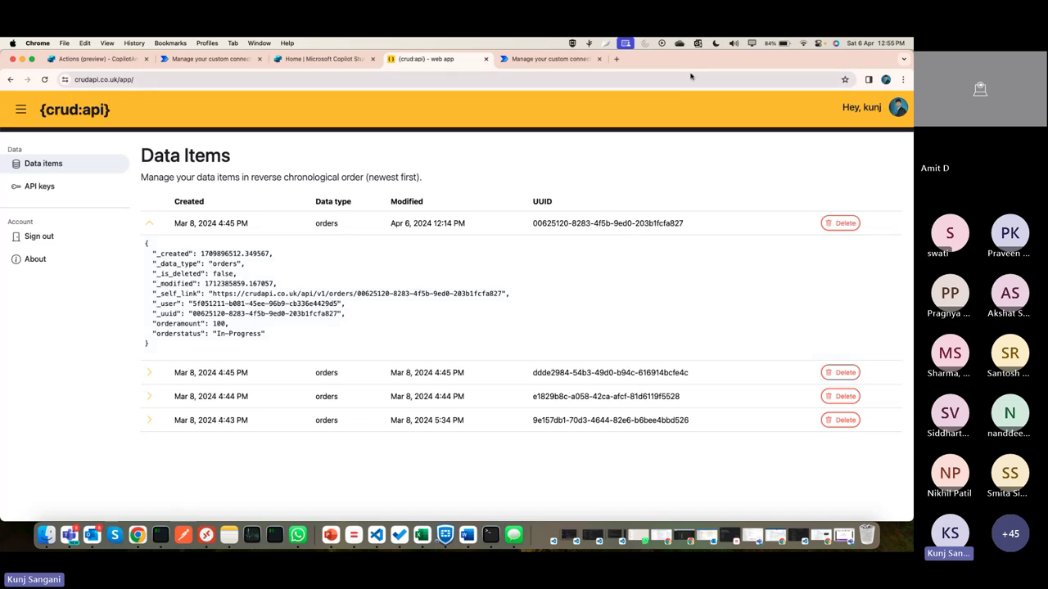
left_click_drag(553, 61, 536, 156)
left_click(532, 154)
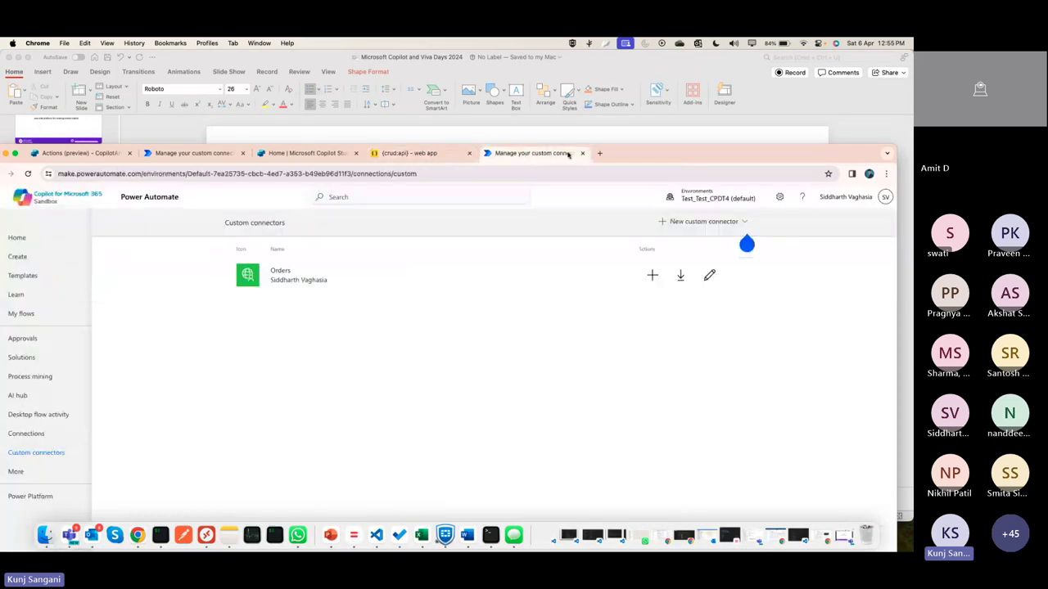
Edit the Orders custom connector and open its 3. Definition step
double_click(711, 154)
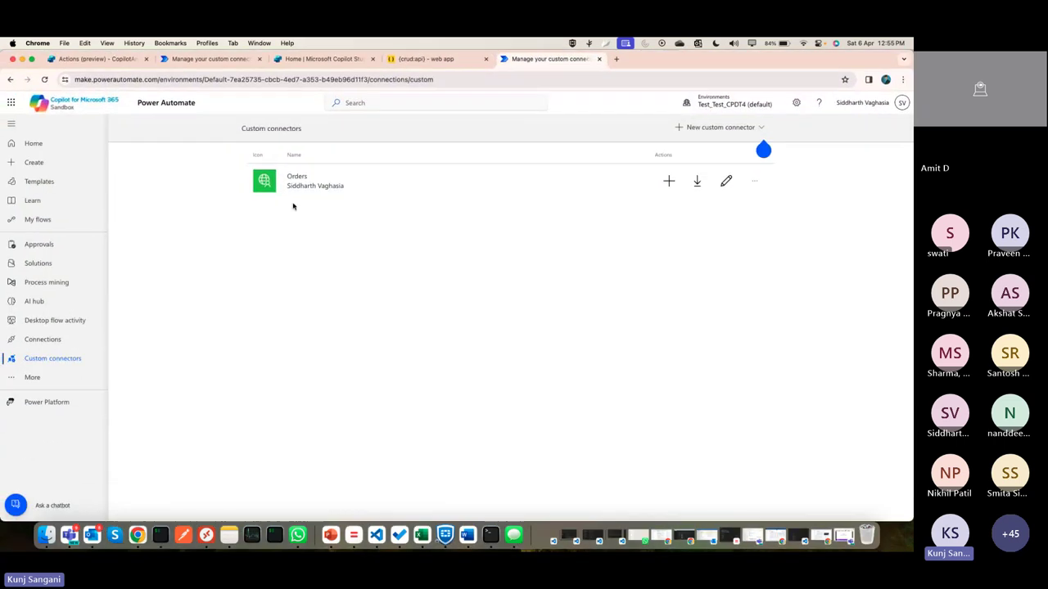
left_click(726, 181)
left_click(373, 143)
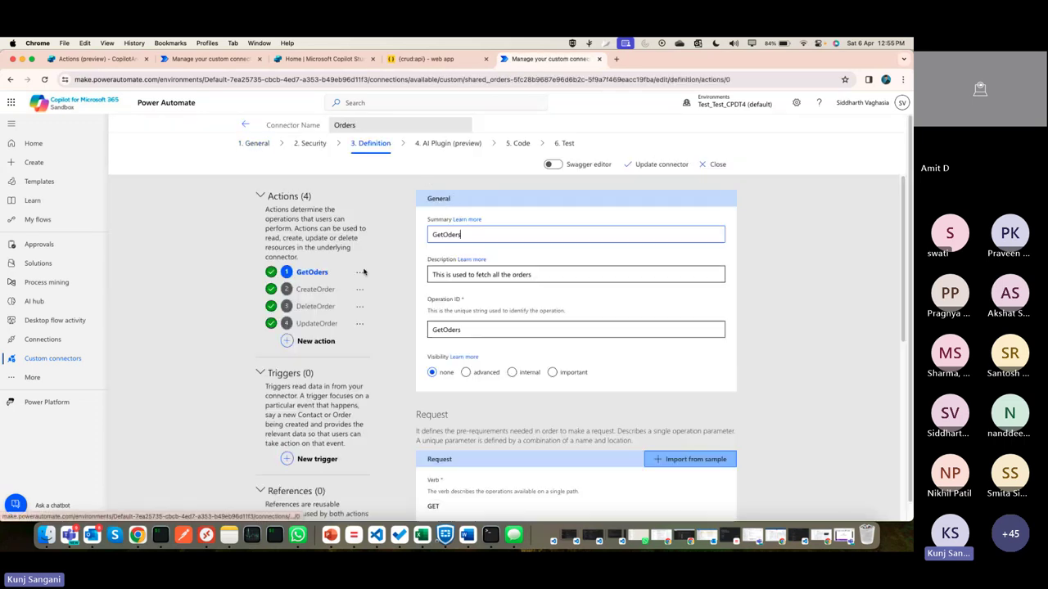
scroll(393, 279, "down", 3)
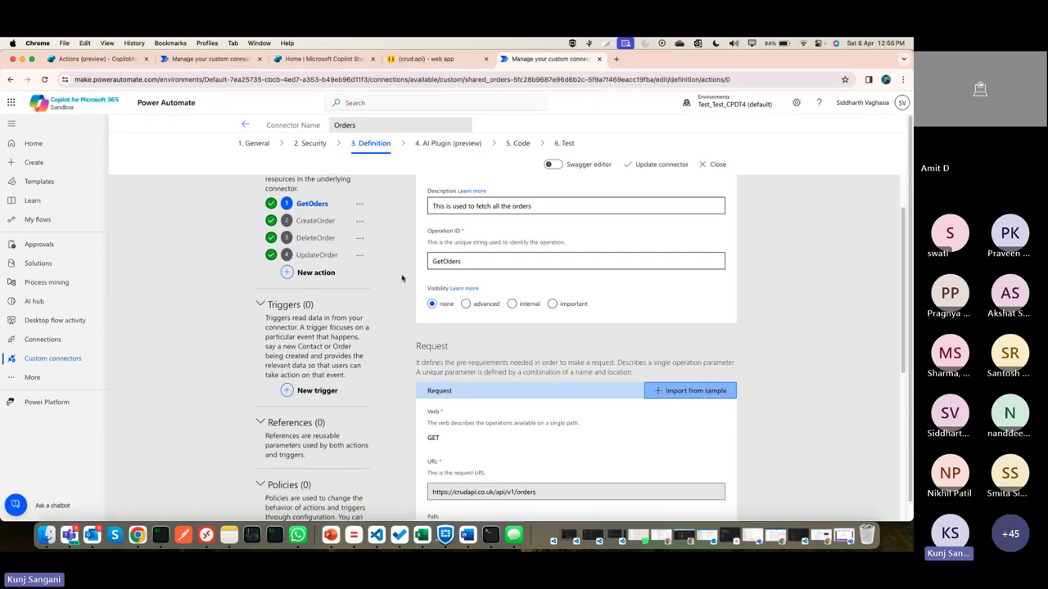
scroll(404, 278, "up", 3)
Review the CreateOrder, DeleteOrder, UpdateOrder and GetOders action definitions
left_click(315, 290)
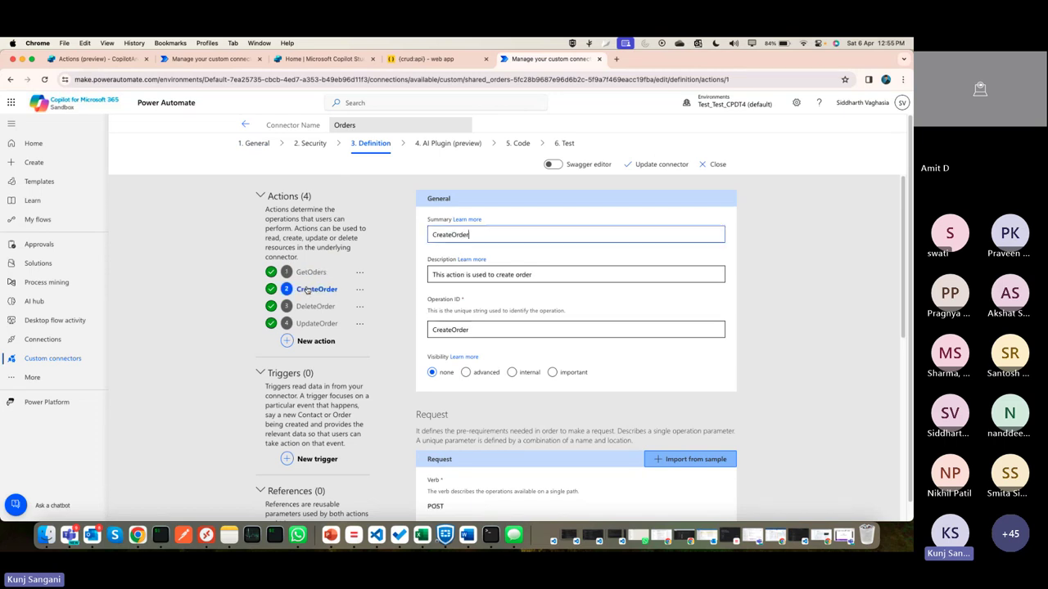
left_click(323, 312)
left_click(324, 326)
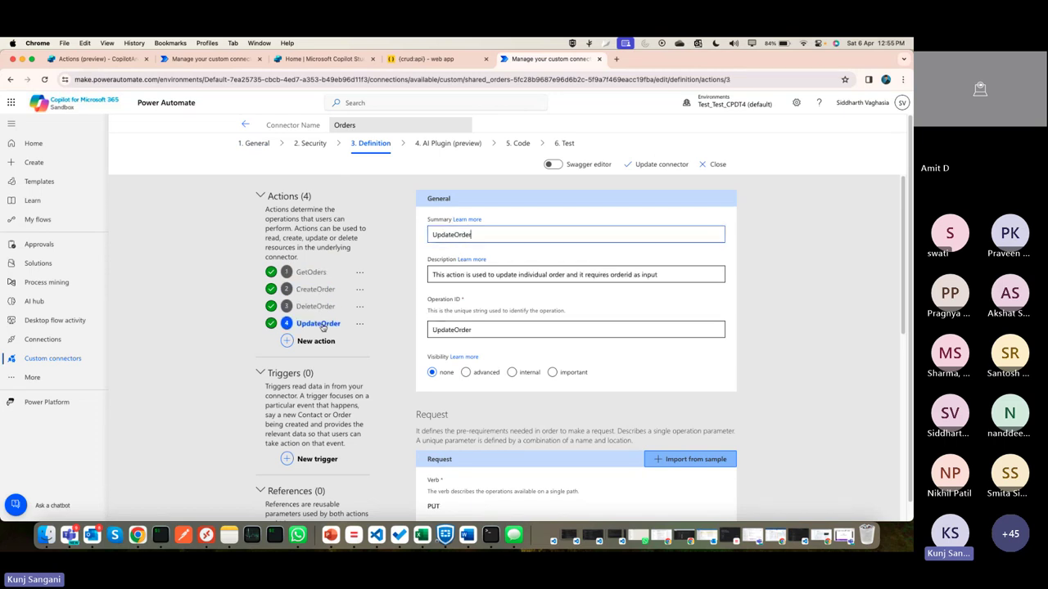
scroll(391, 322, "down", 3)
scroll(391, 321, "up", 4)
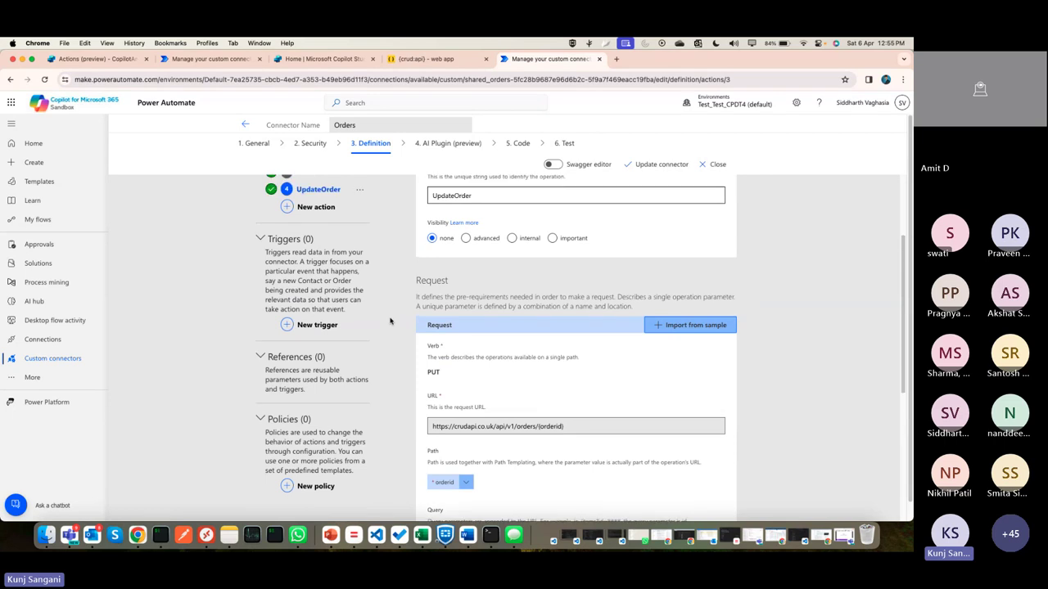
left_click(309, 273)
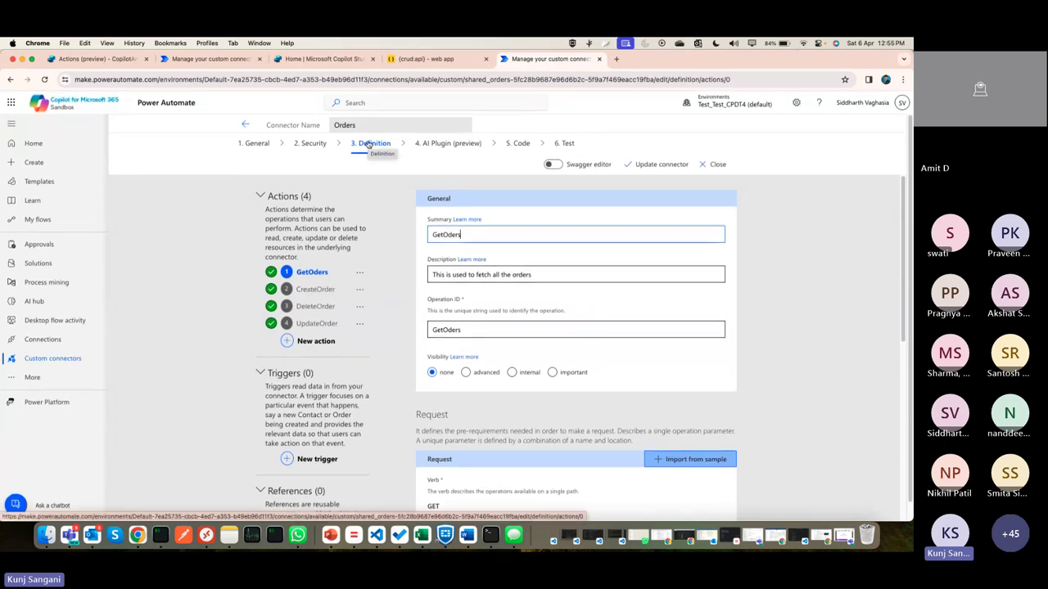
left_click_drag(265, 196, 323, 197)
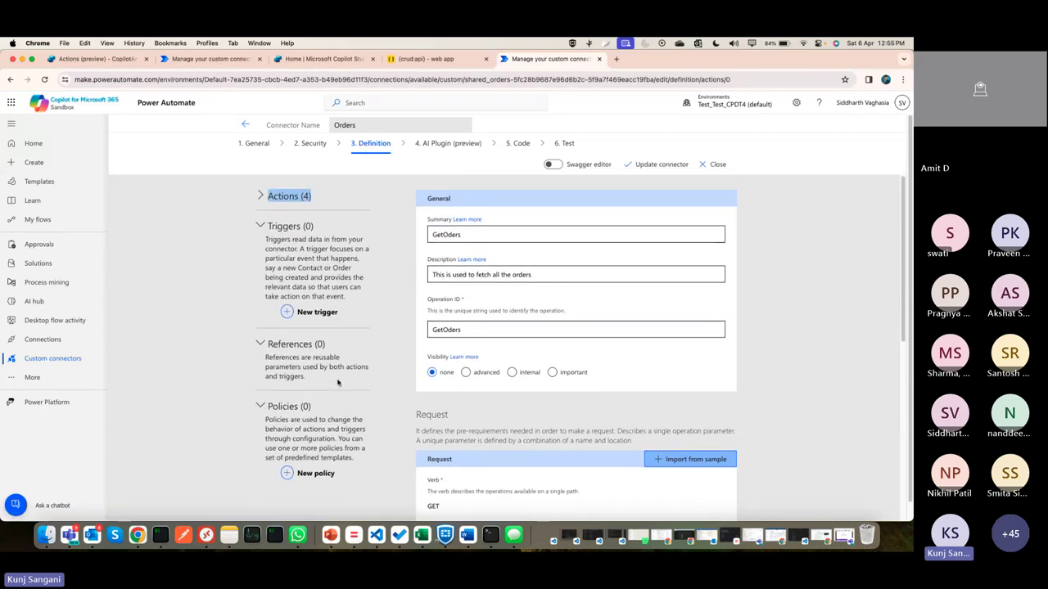
left_click(260, 196)
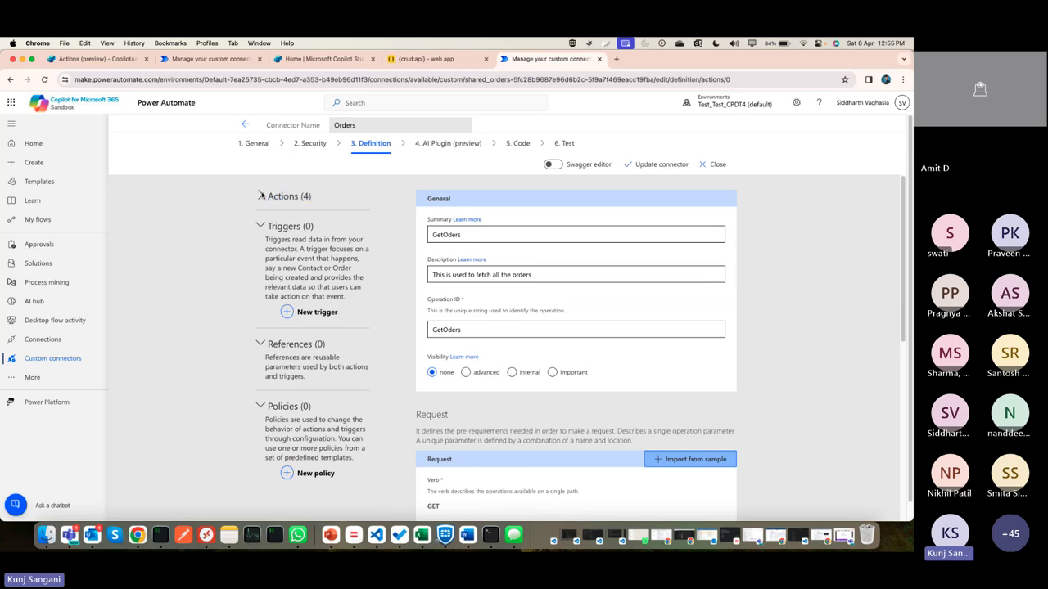
In Add an action, clear the Dataverse filter, search 'Order' and select GetOders
left_click(118, 60)
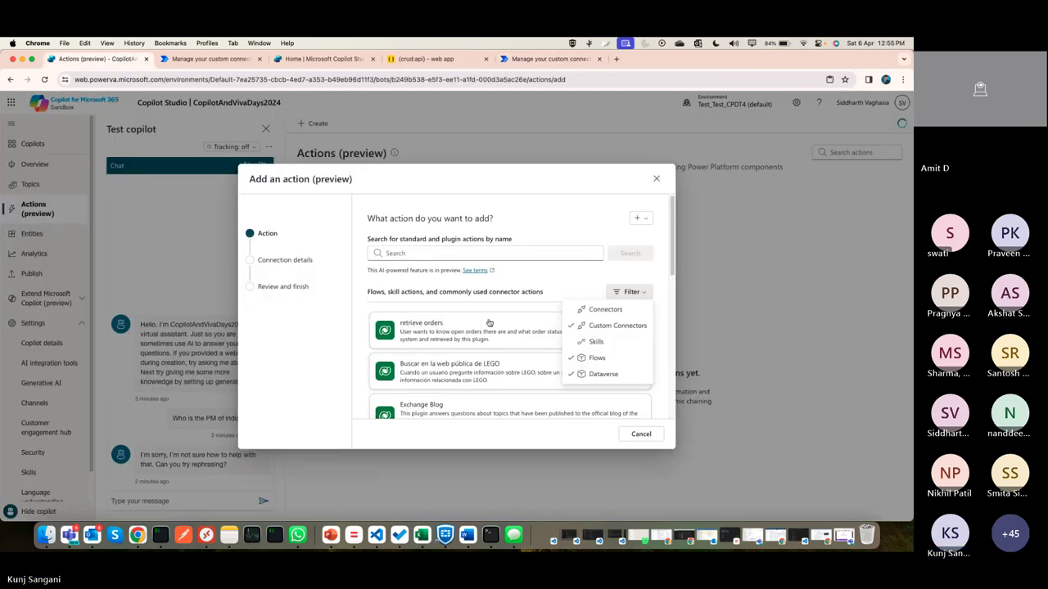
left_click(616, 374)
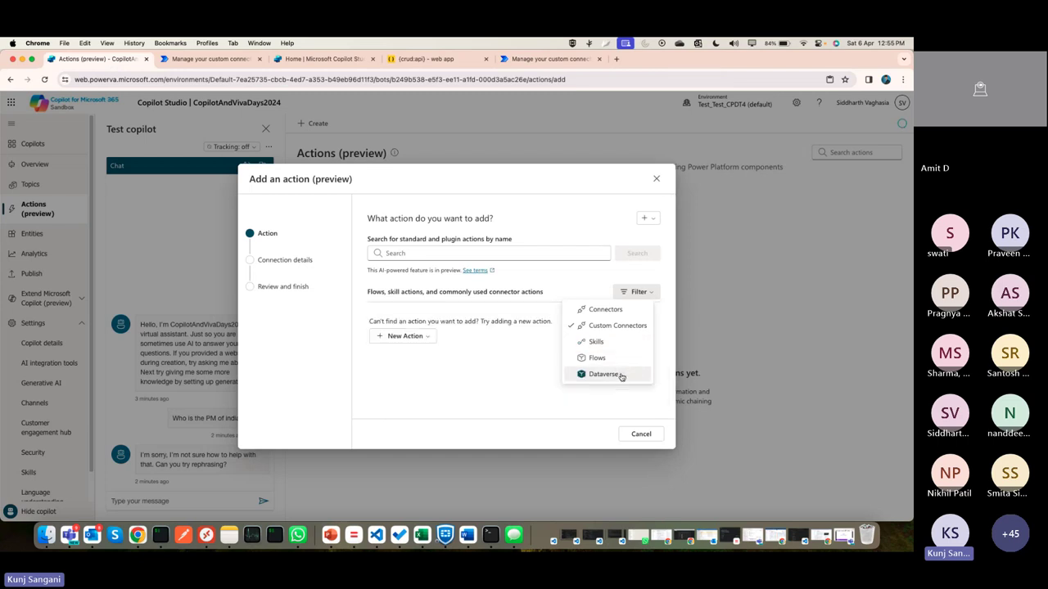
left_click(515, 253)
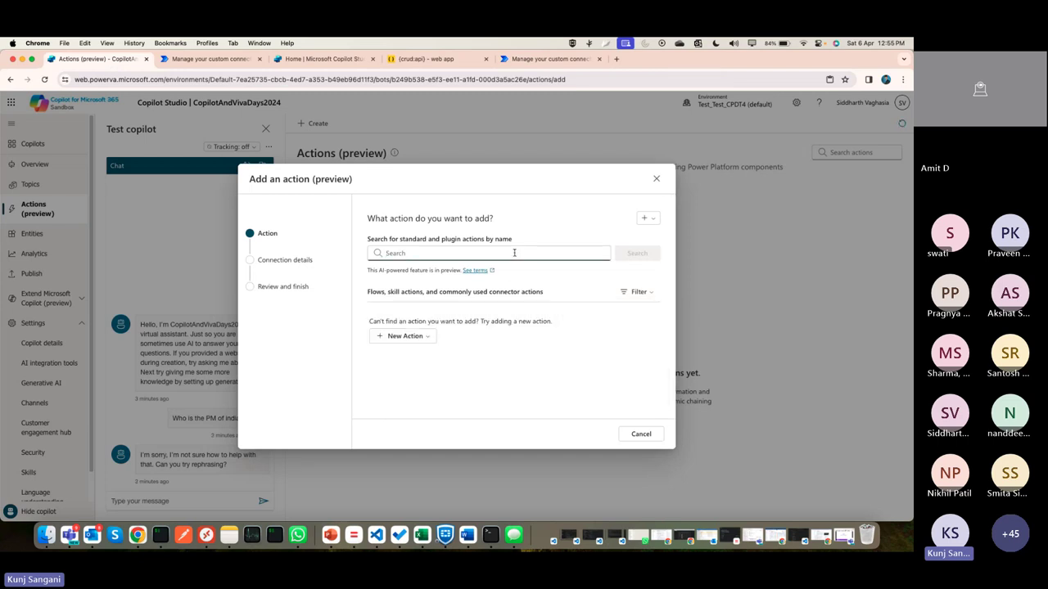
type("Order")
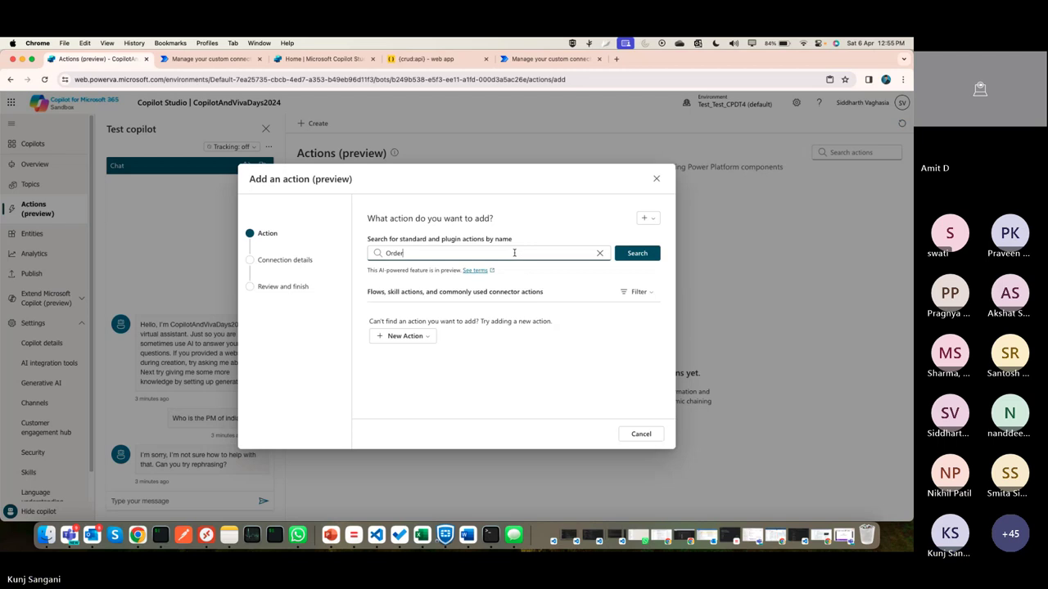
left_click(655, 250)
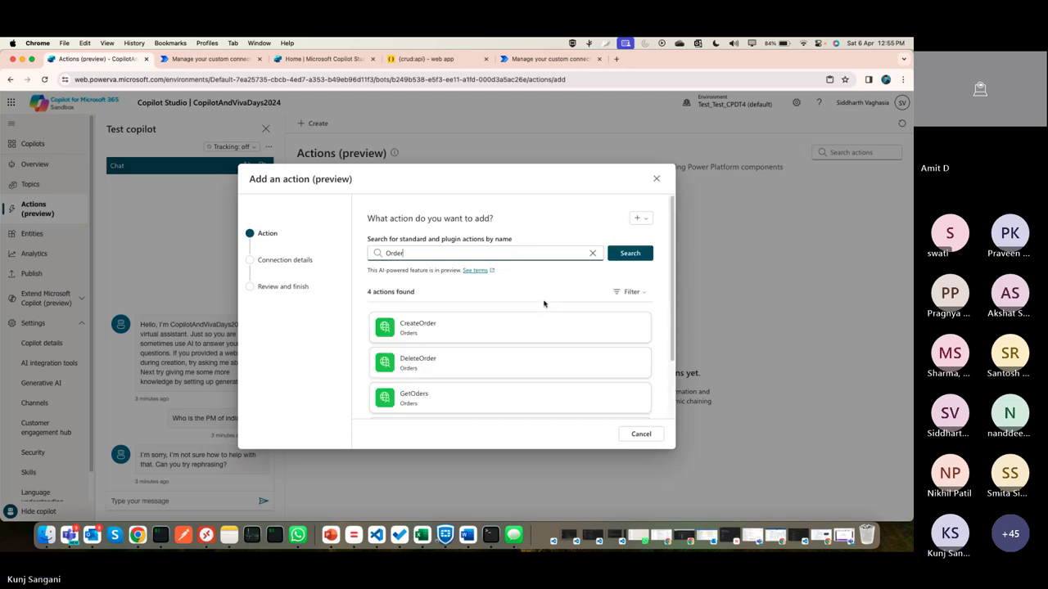
scroll(467, 355, "down", 2)
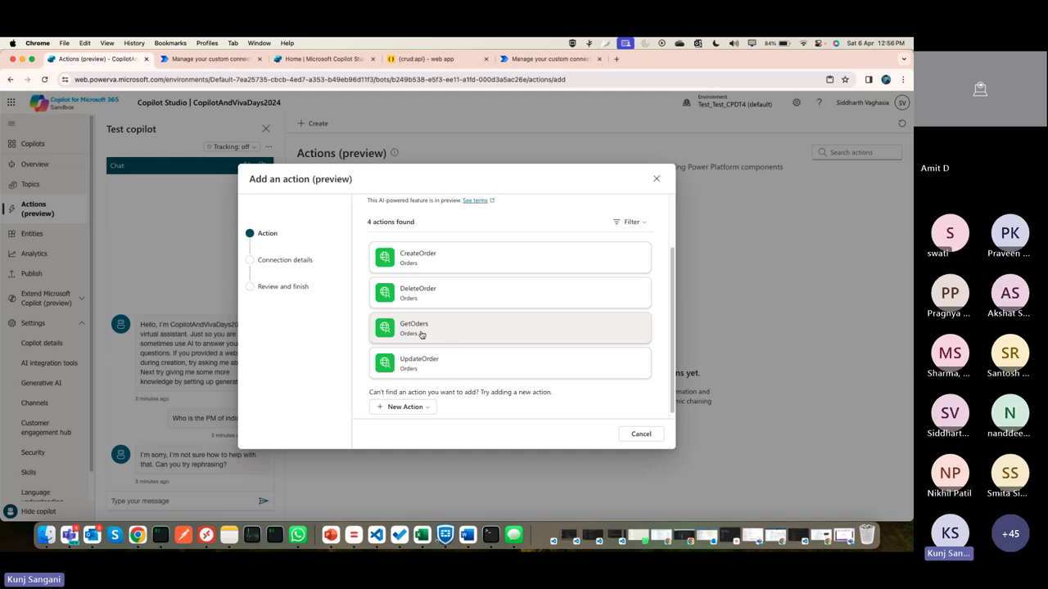
left_click(418, 342)
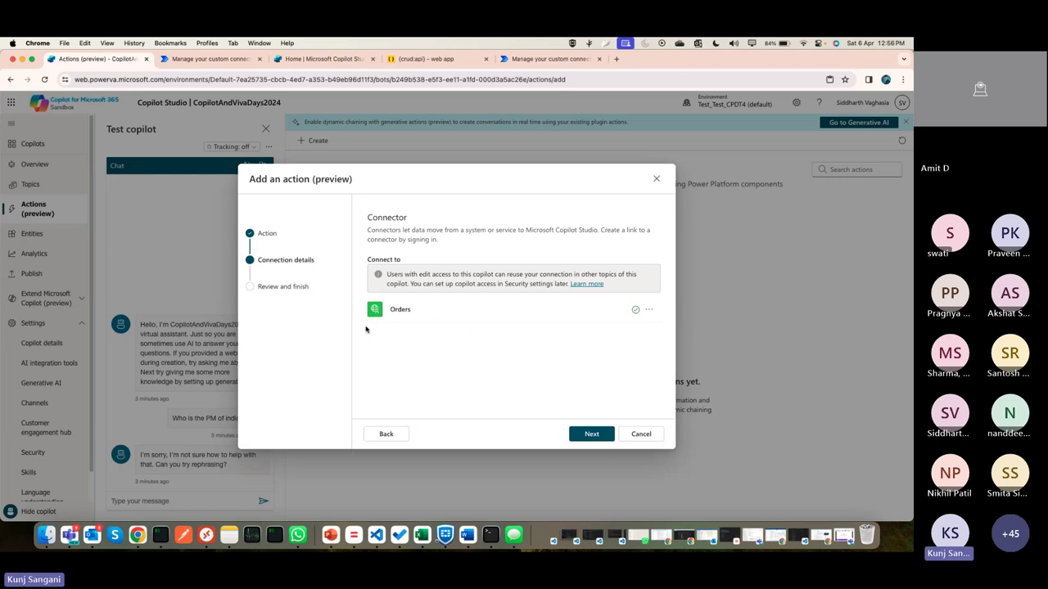
Review the GetOders action and finish adding it to the copilot
left_click(605, 440)
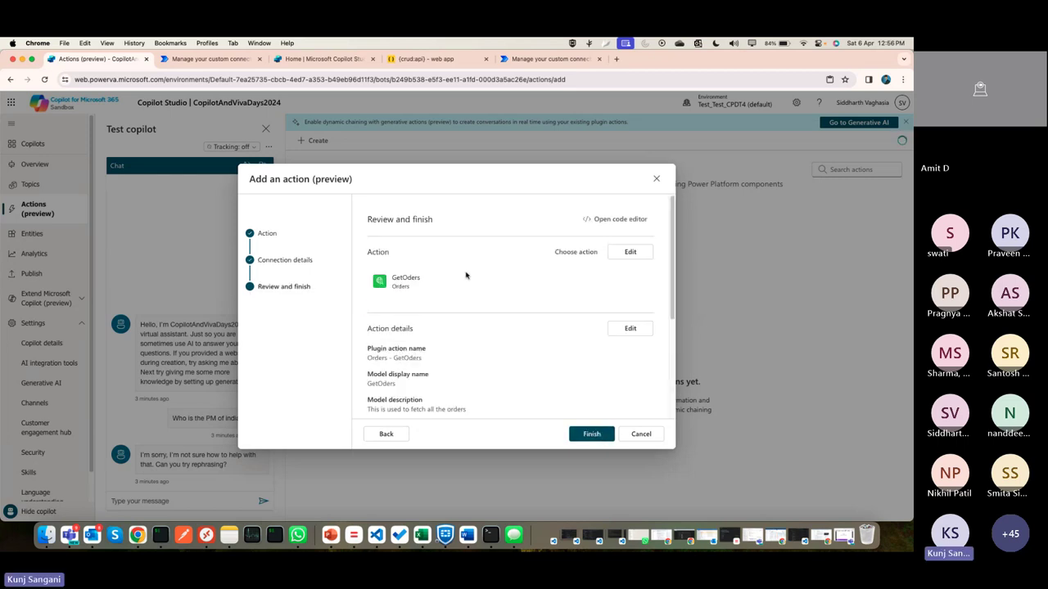
scroll(468, 275, "down", 2)
scroll(448, 309, "down", 3)
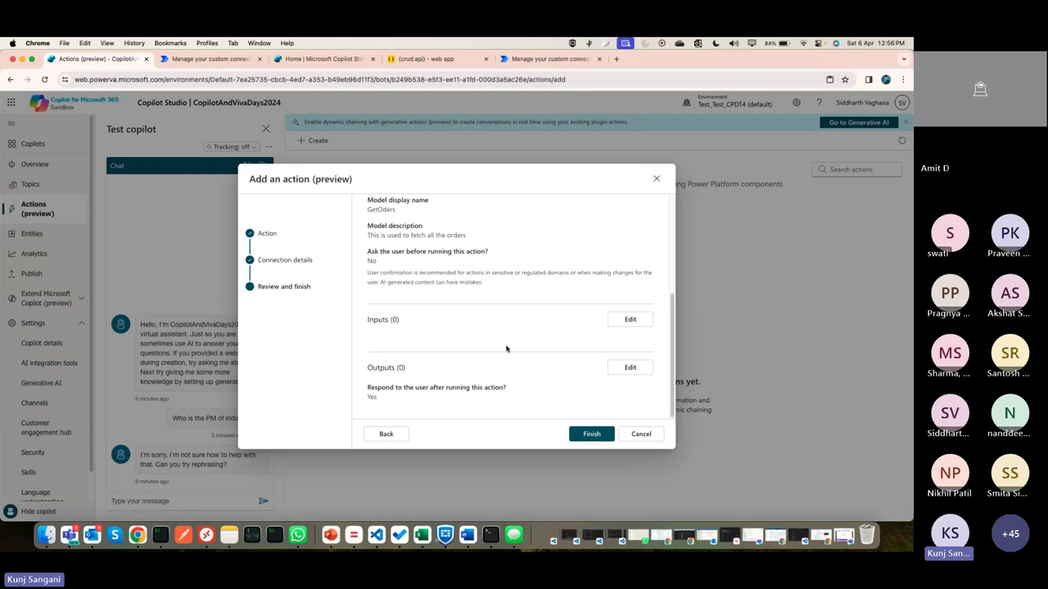
scroll(506, 349, "up", 4)
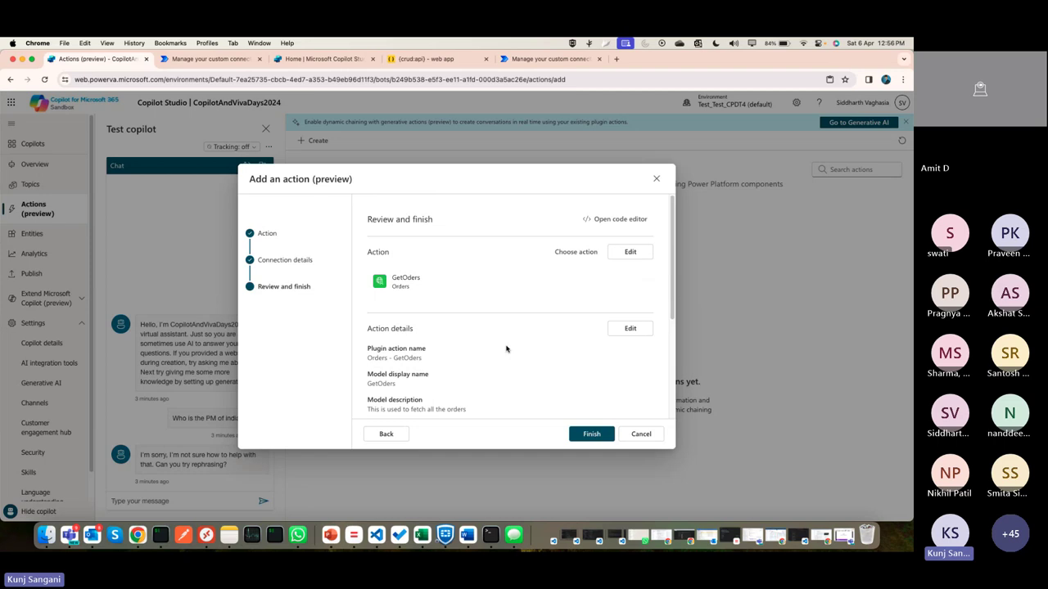
scroll(506, 349, "down", 3)
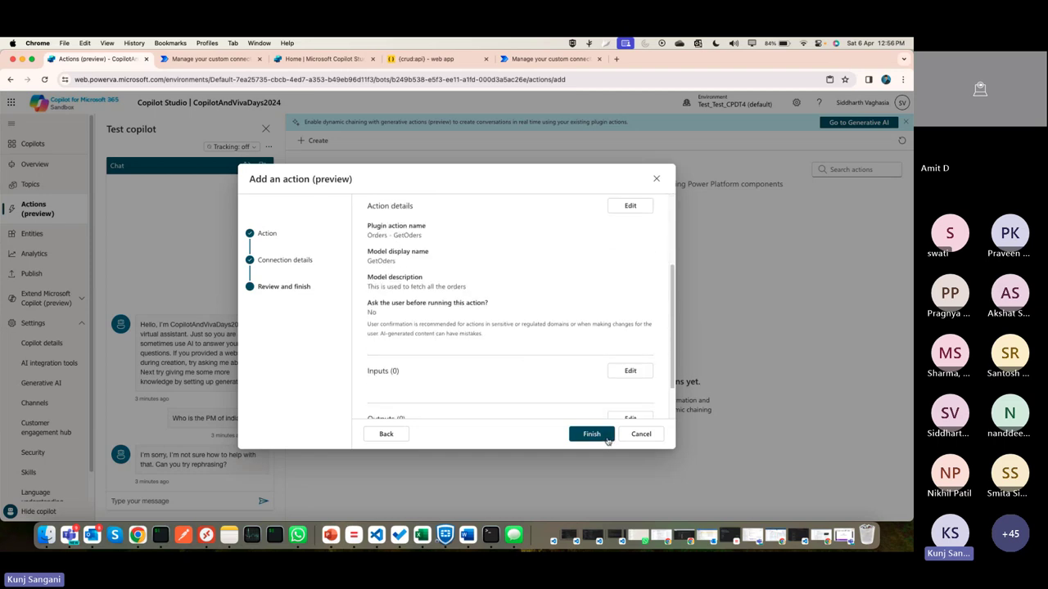
left_click(606, 438)
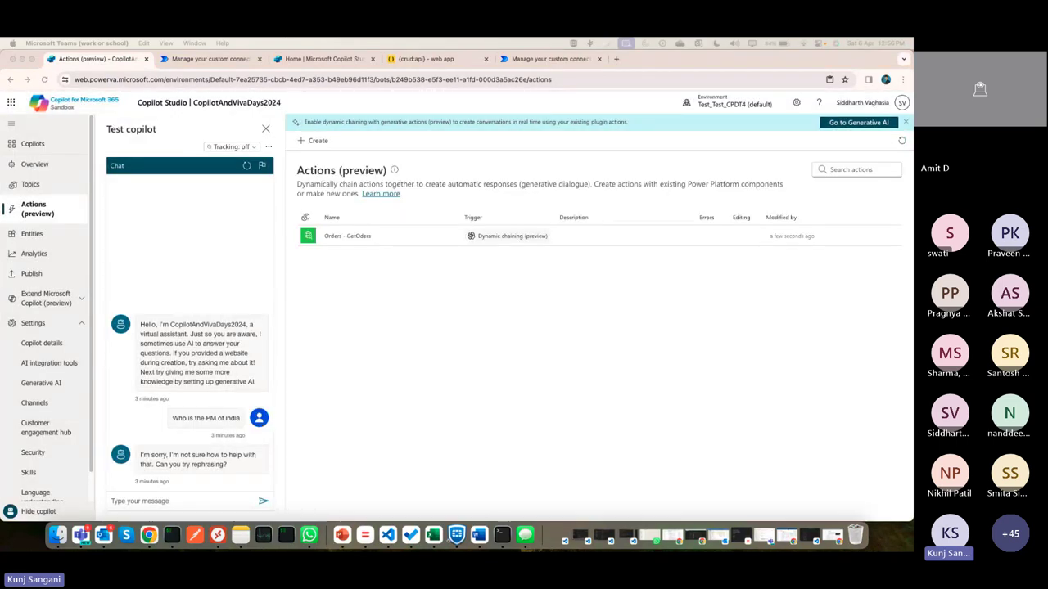
Send 'List all orders' in the Test copilot chat; it replies it isn't sure how to help
left_click(339, 315)
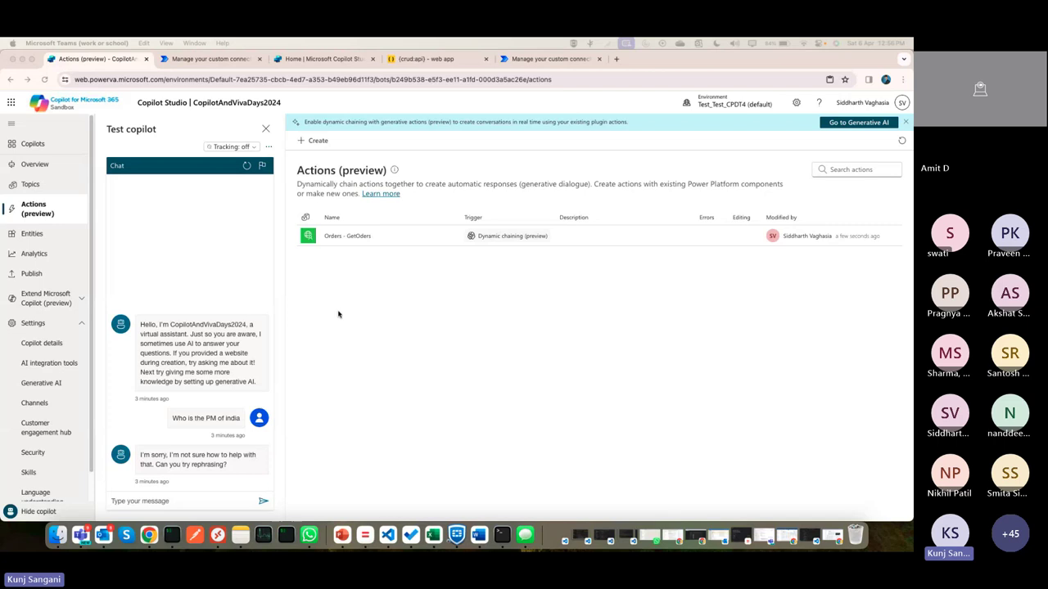
left_click(177, 501)
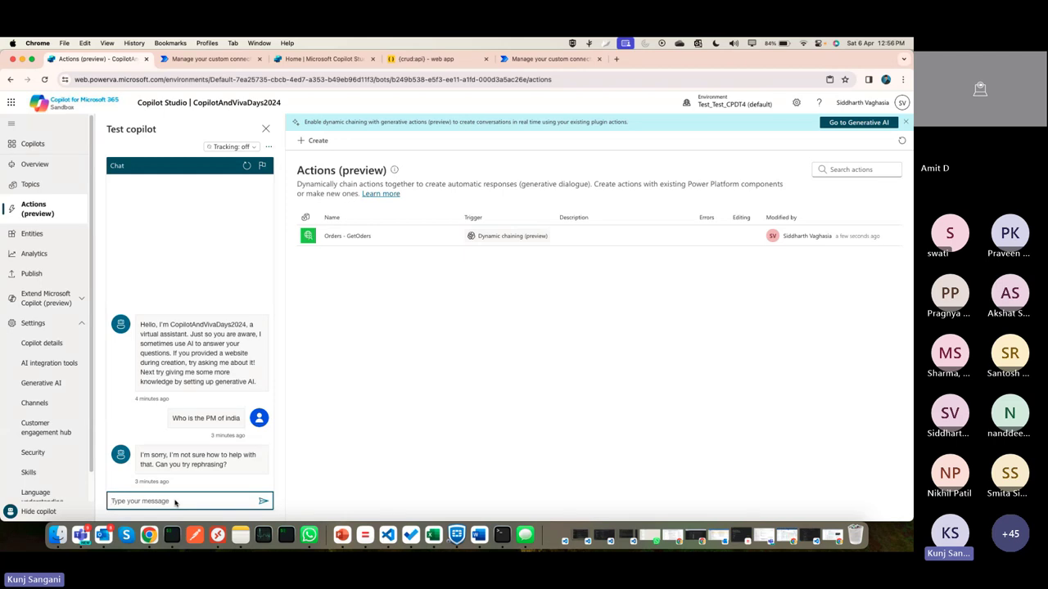
type("List a")
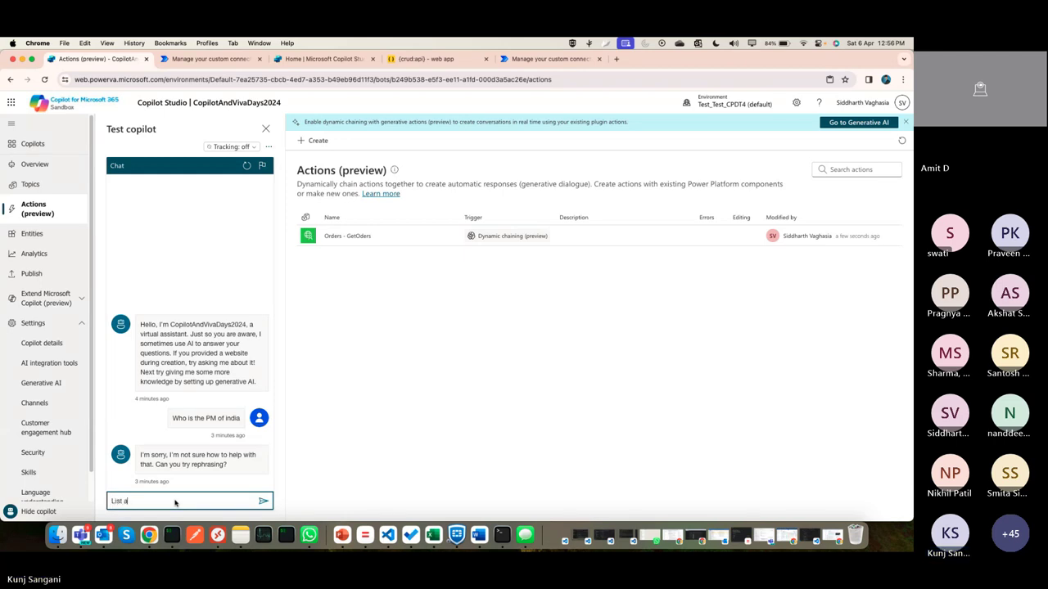
type("ll orders")
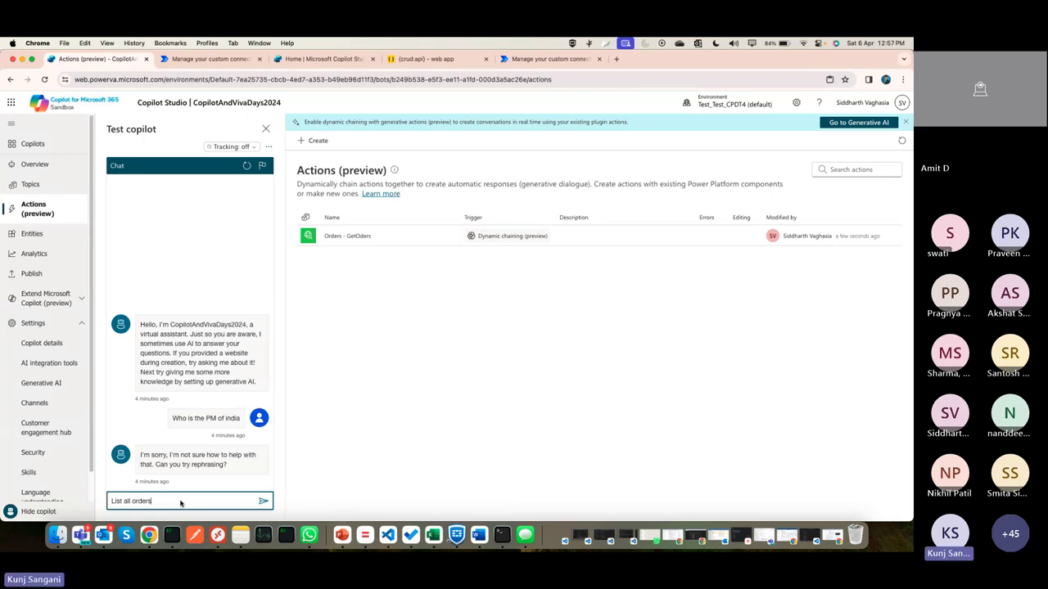
key("Return")
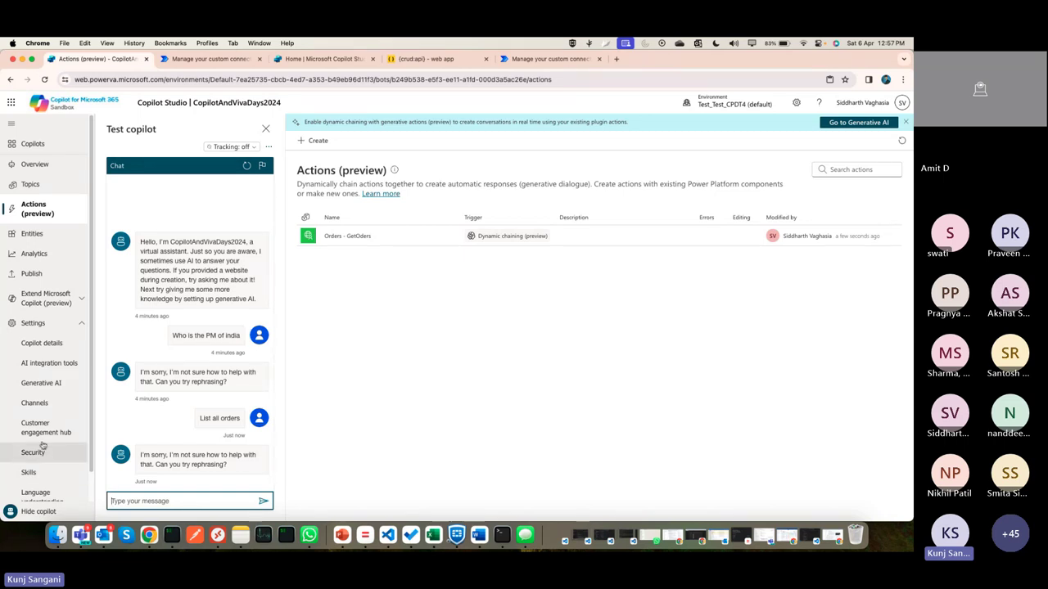
scroll(41, 393, "down", 1)
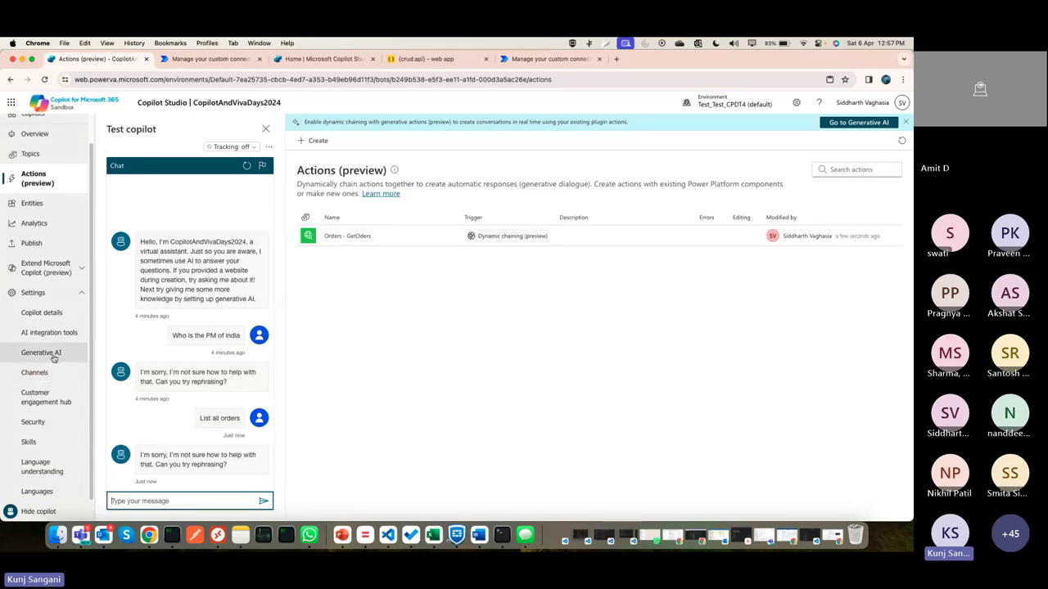
Switch on Dynamic chaining with generative actions in Generative AI settings and save
left_click(54, 352)
scroll(670, 354, "down", 10)
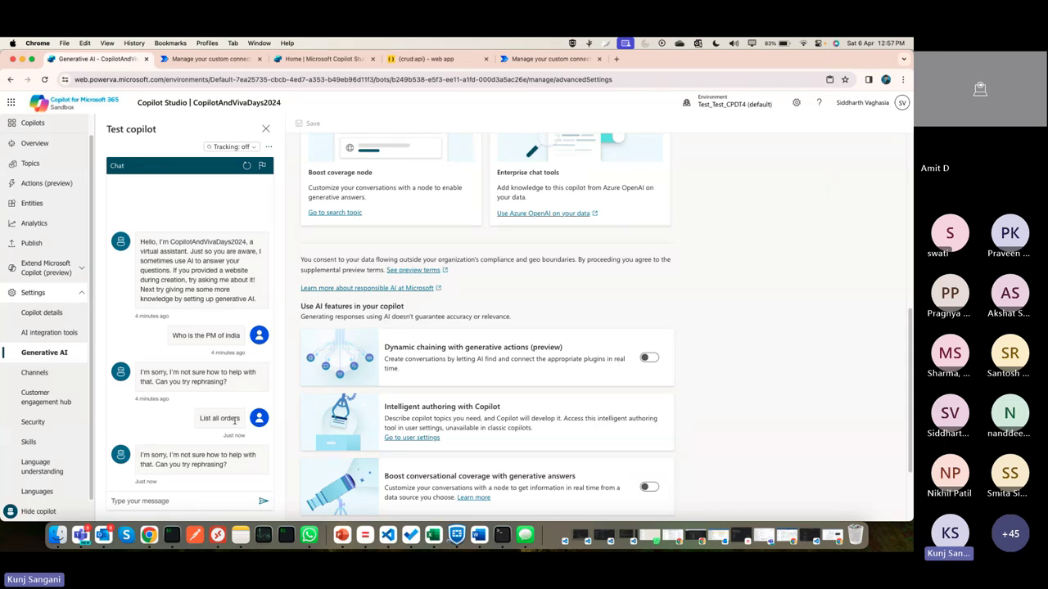
left_click(651, 360)
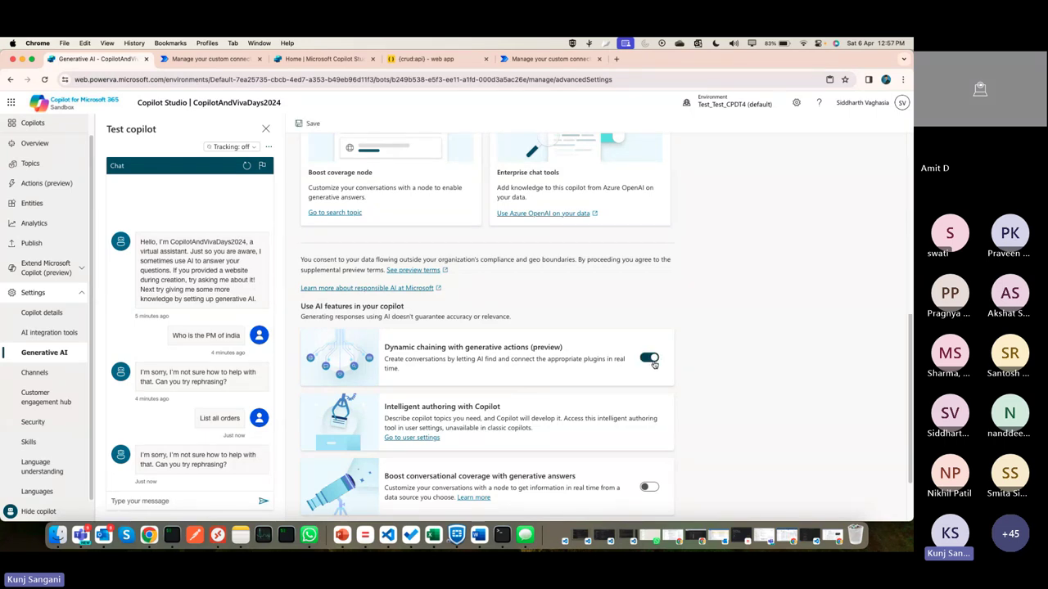
left_click(312, 123)
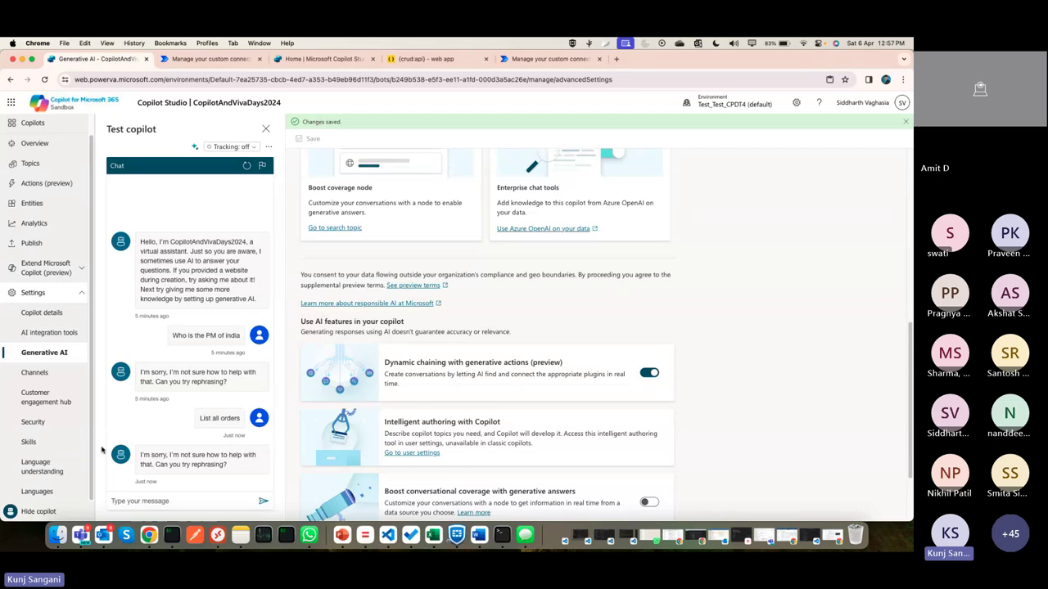
left_click(185, 503)
Ask the test copilot 'List all orders' to get all four orders, then go to Copilots
type("L")
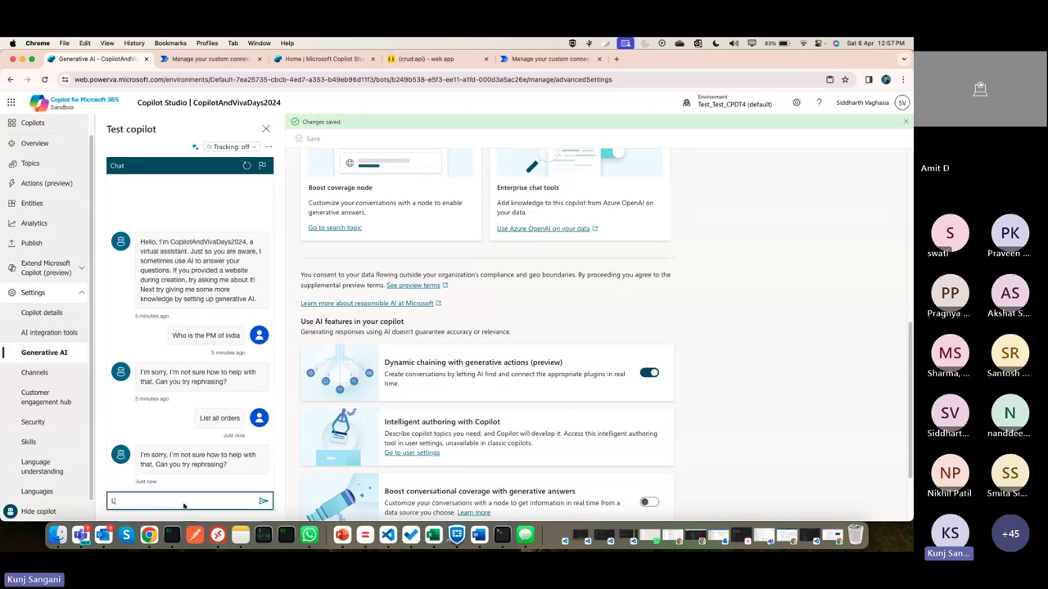
type("ist all orders")
key("Return")
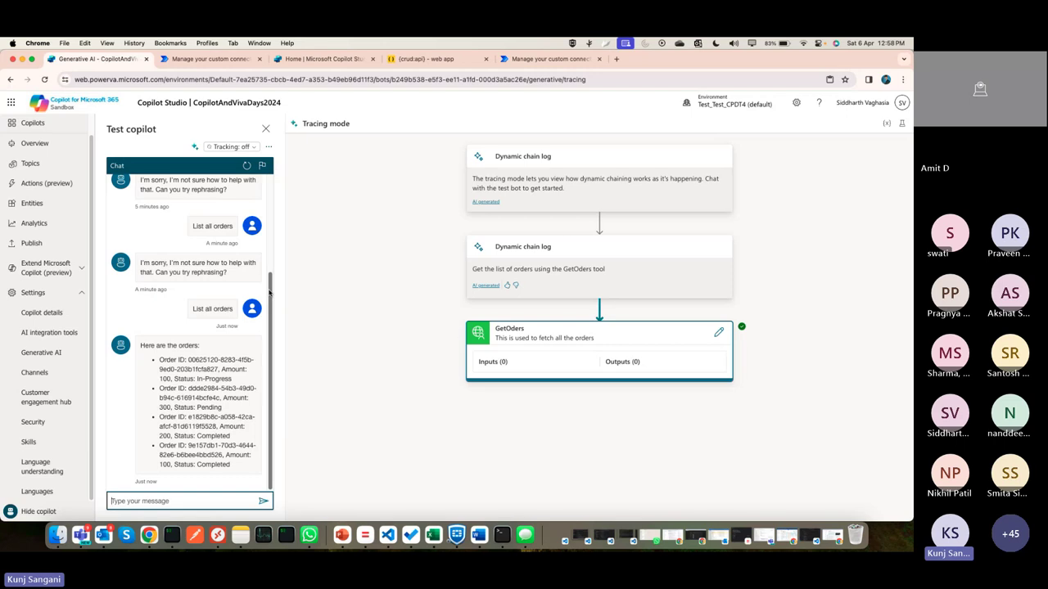
left_click(47, 129)
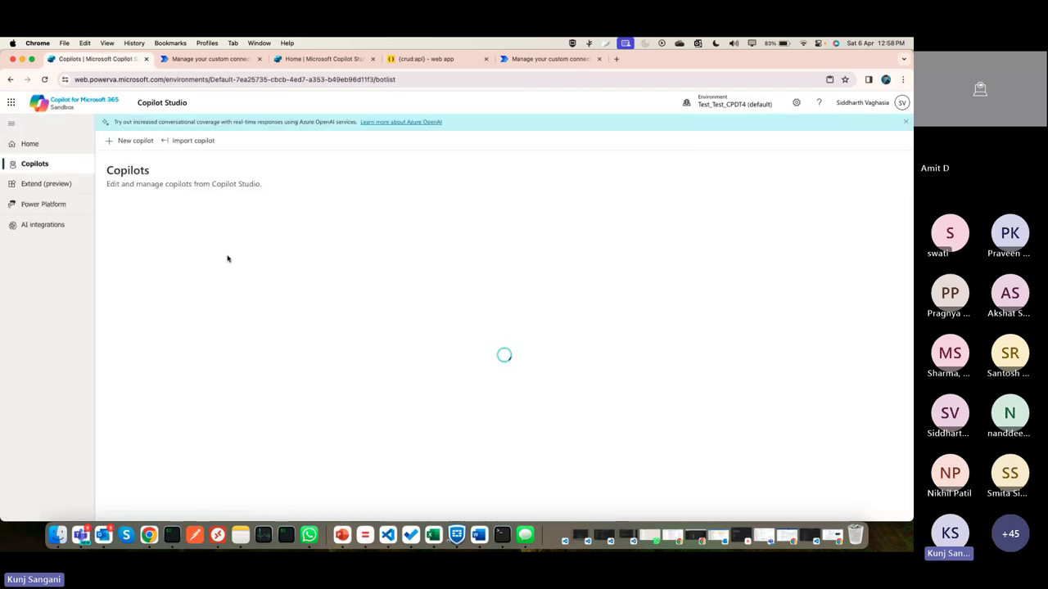
Open OrderAdminCopilot and send 'Update order' in its test chat
left_click(201, 270)
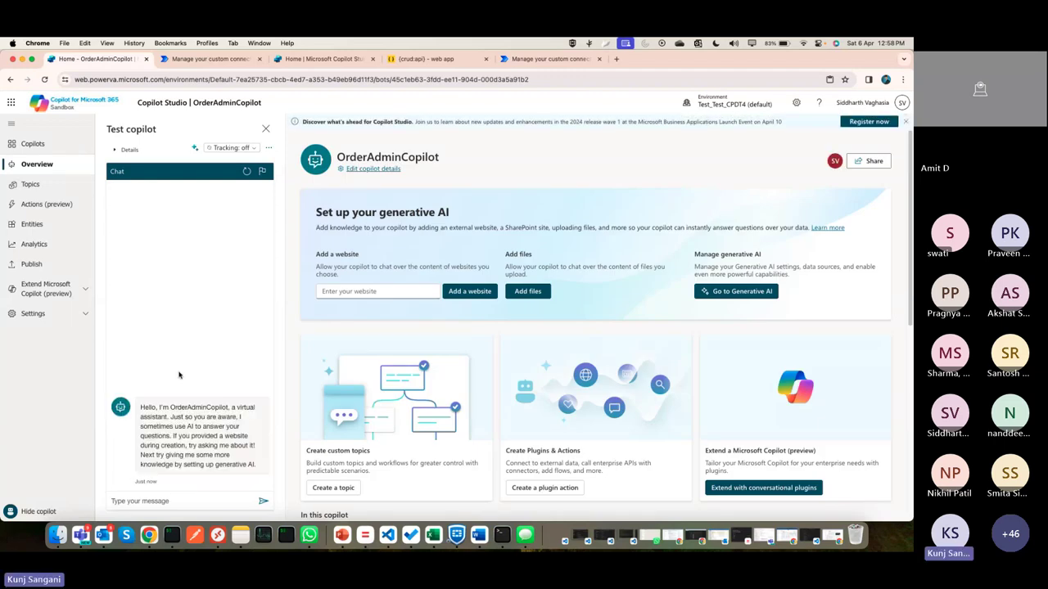
left_click(174, 502)
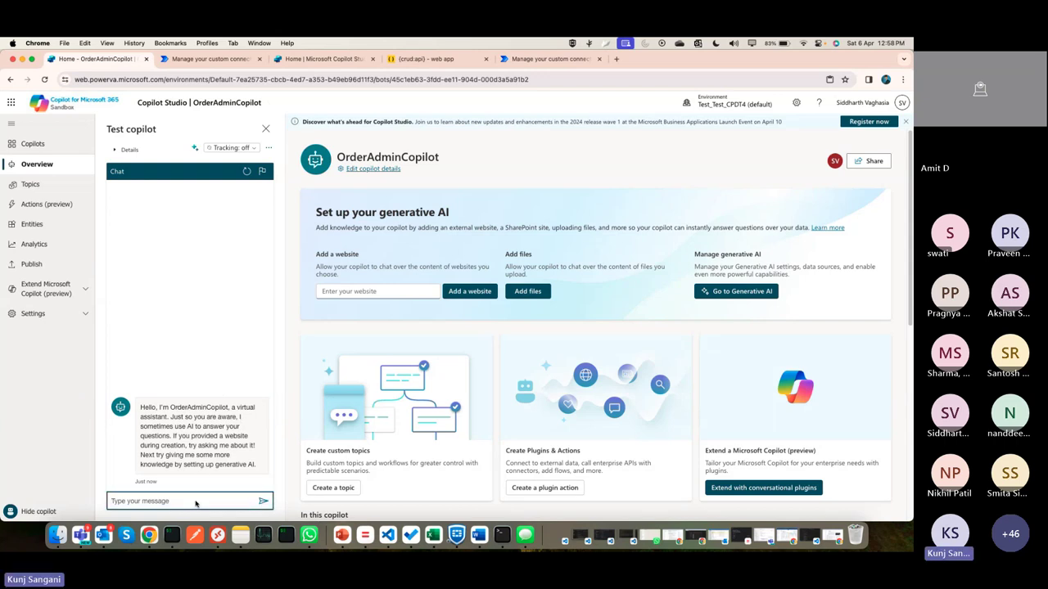
type("Update order")
key("Return")
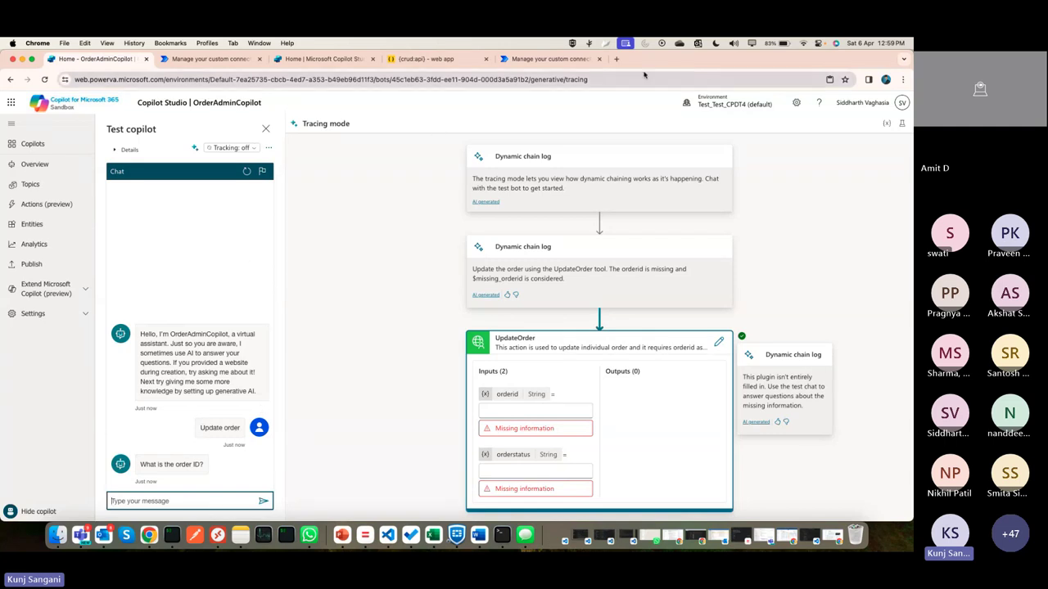
Copy the first order's _uuid from crud:api and return to the test chat
left_click_drag(644, 61, 644, 99)
left_click(433, 96)
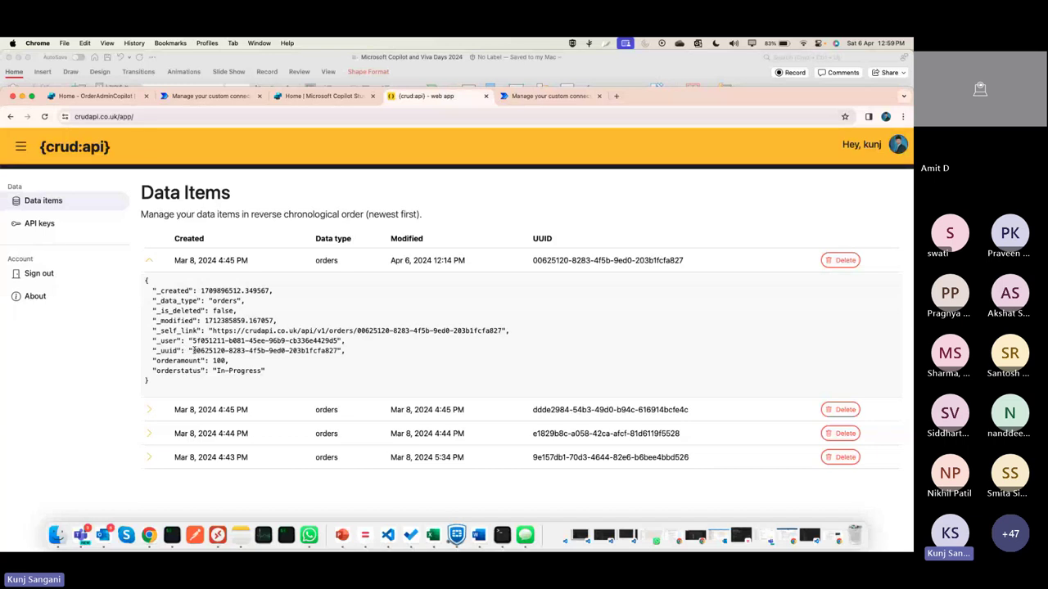
left_click_drag(193, 350, 338, 350)
key("ctrl+c")
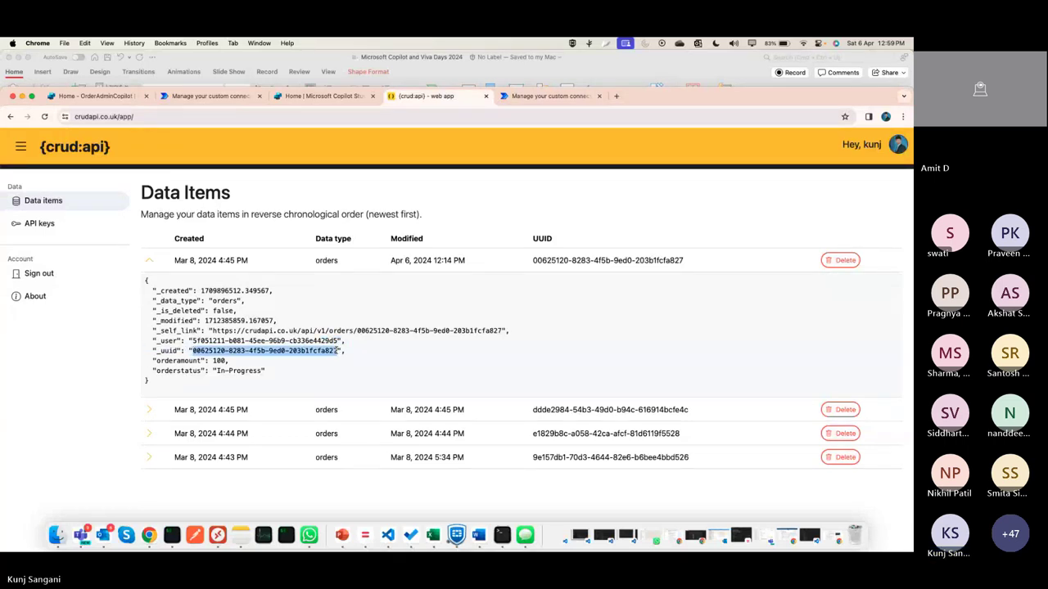
left_click(94, 96)
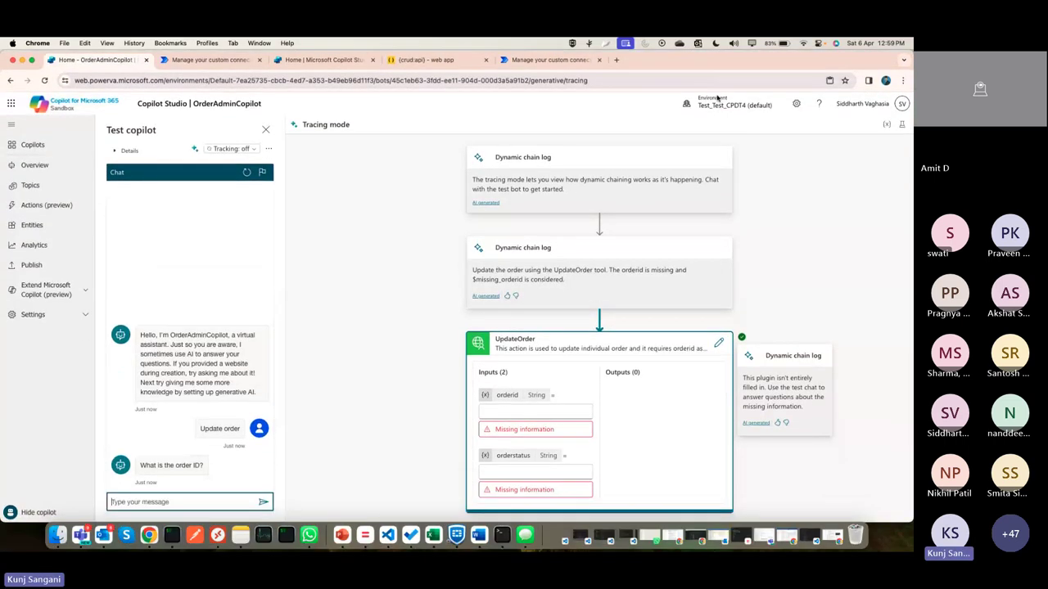
Paste and send the first order's UUID as the order ID
key("ctrl+v")
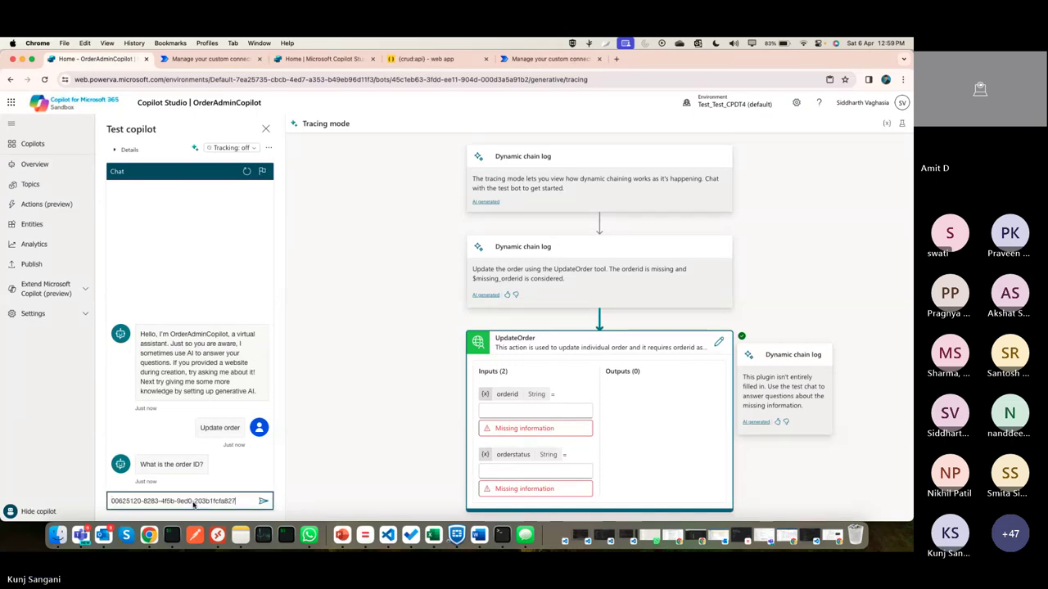
key("Return")
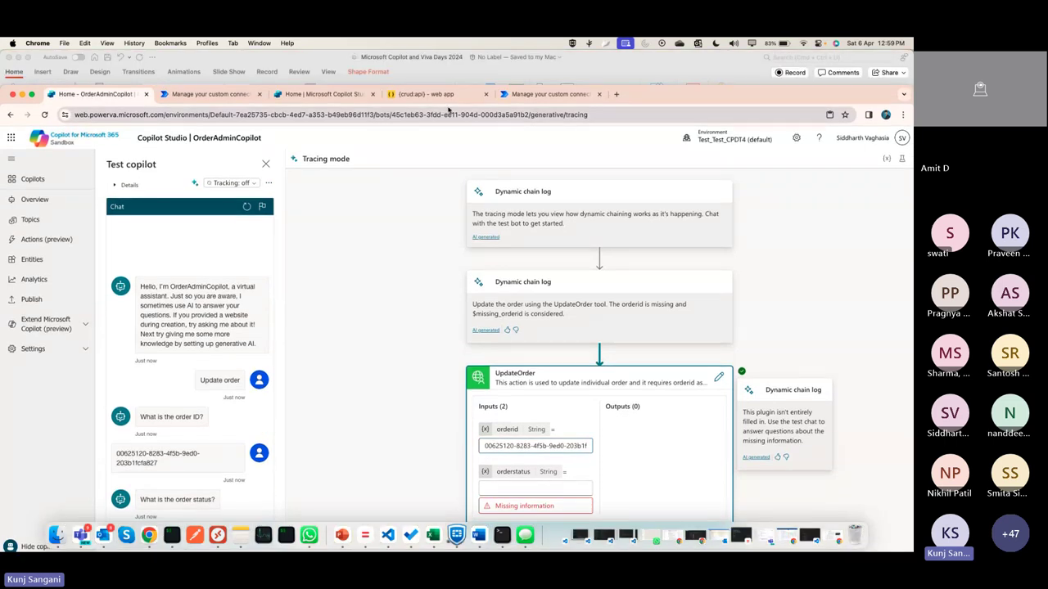
left_click(426, 94)
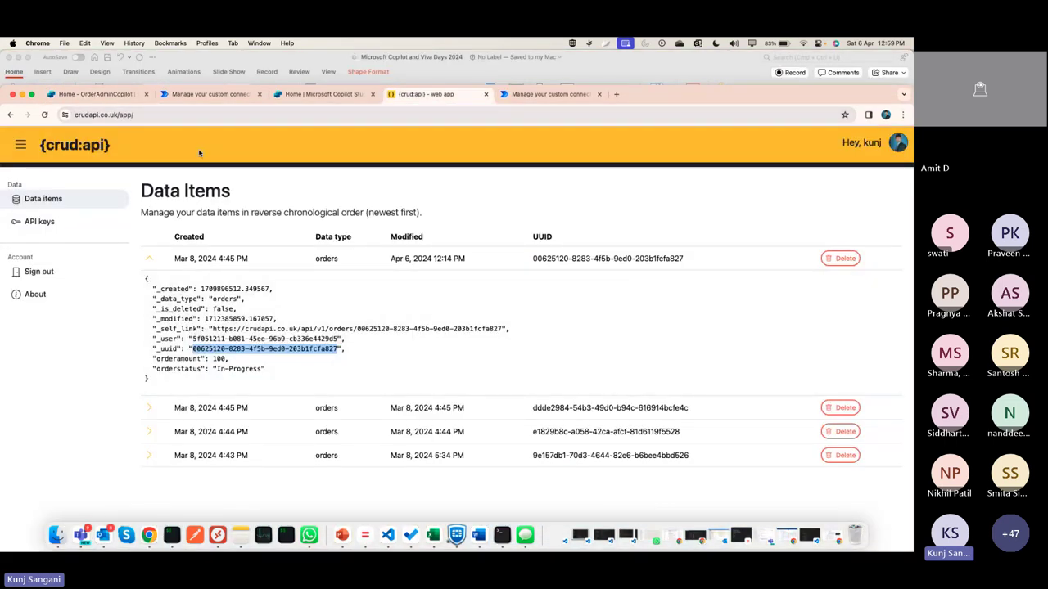
left_click(123, 99)
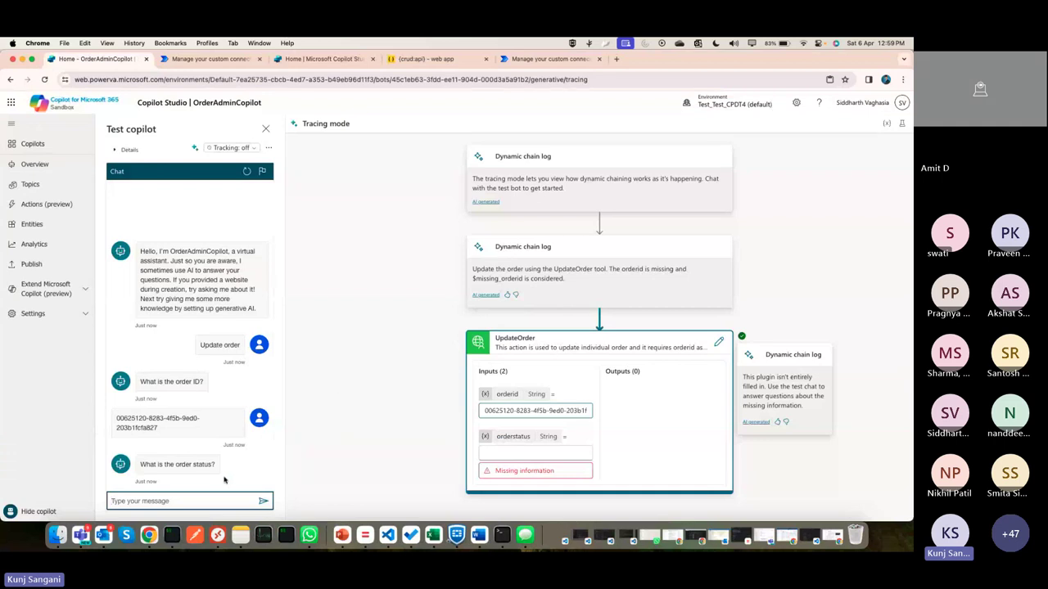
Give 'Completed' as the new order status, then switch to crud:api
type("Completed")
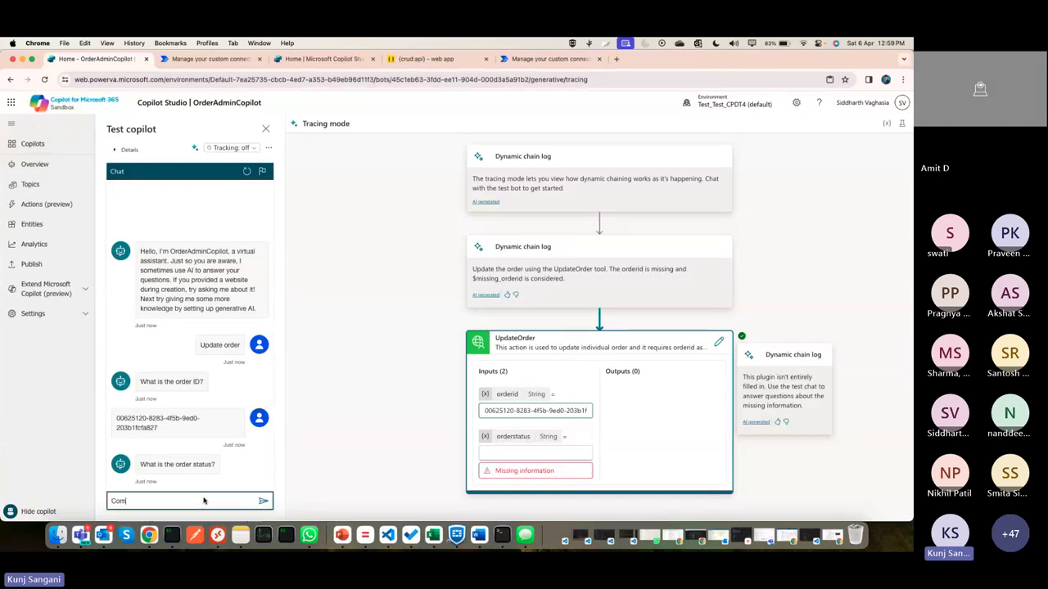
key("Return")
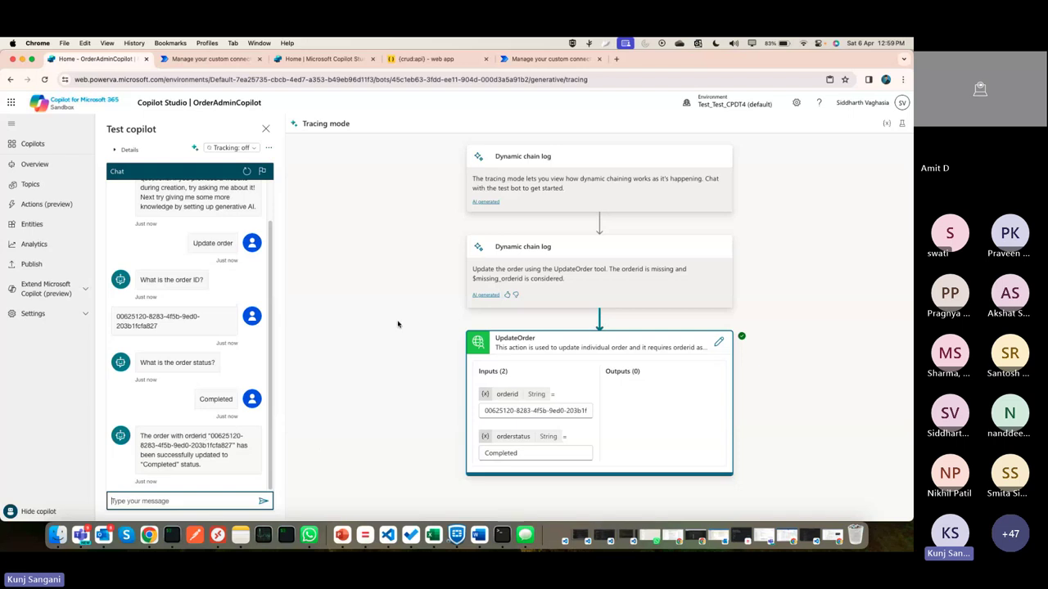
left_click(426, 111)
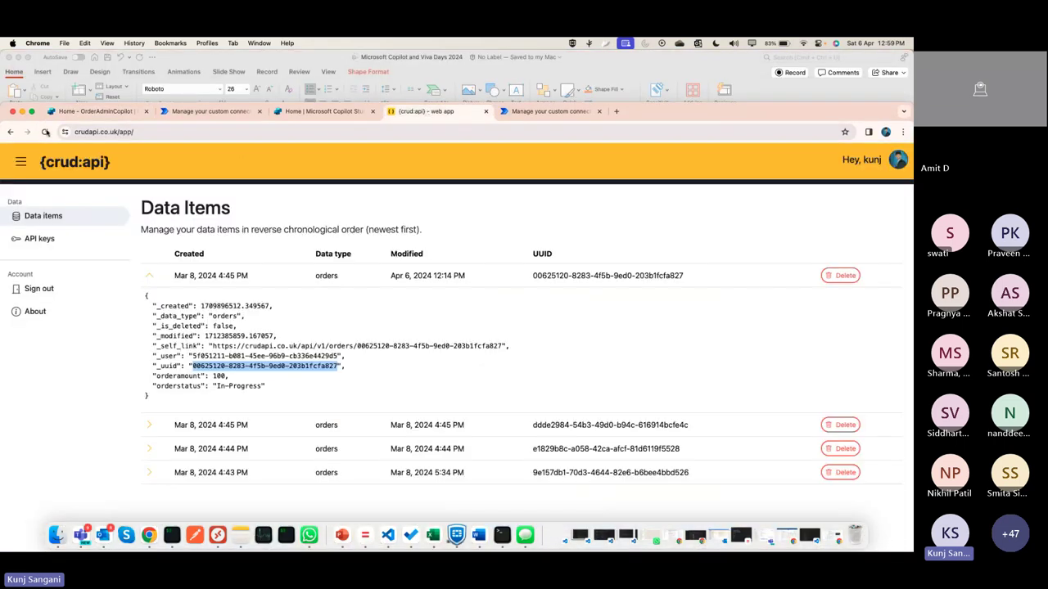
Reload crud:api, confirm the first order's orderstatus reads Completed, then return to tracing
left_click(45, 131)
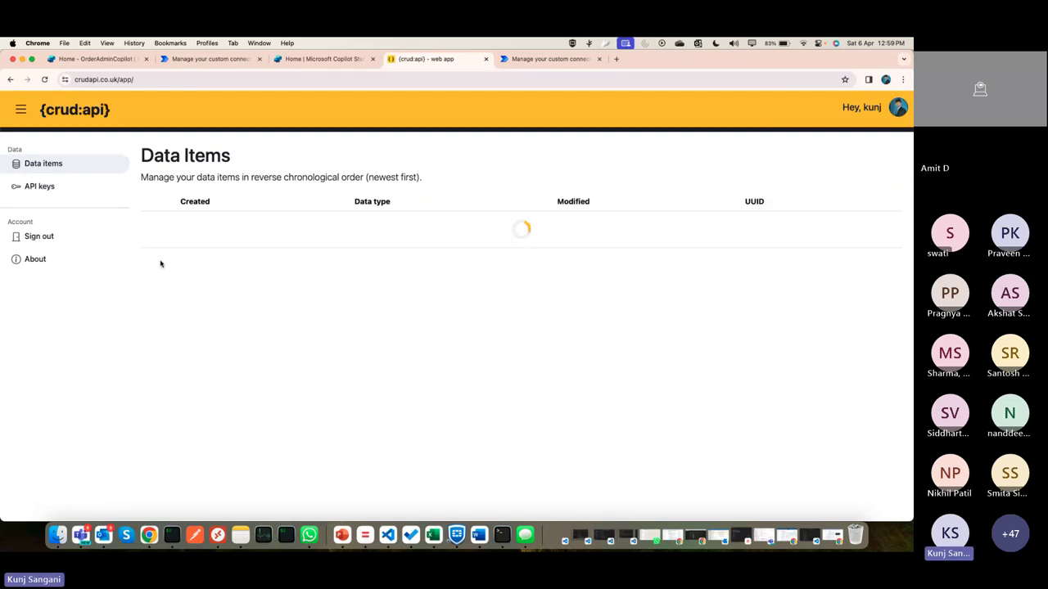
left_click(151, 224)
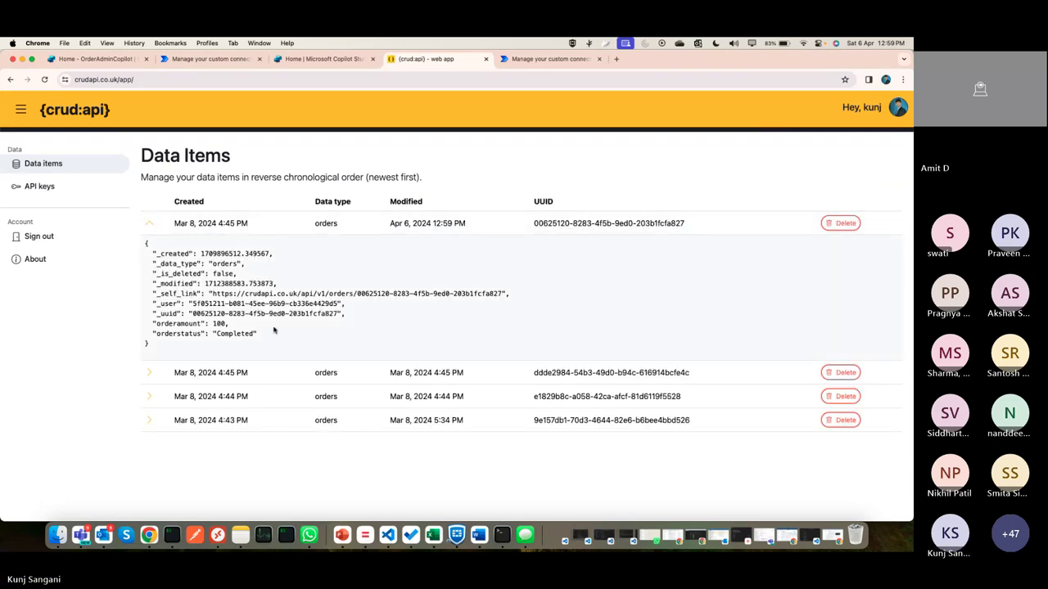
left_click_drag(218, 334, 260, 334)
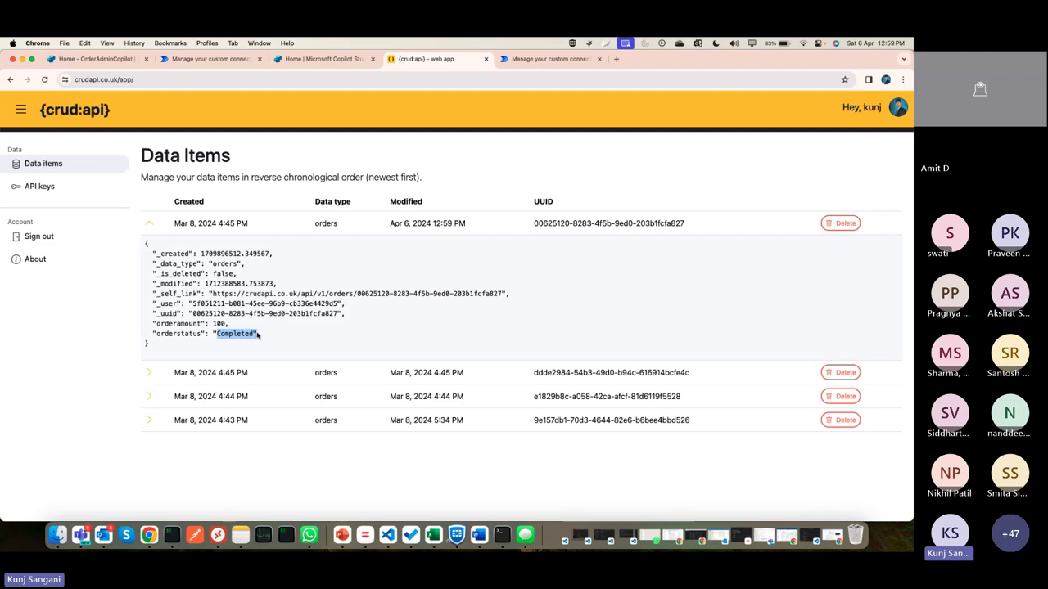
left_click(272, 336)
left_click(94, 59)
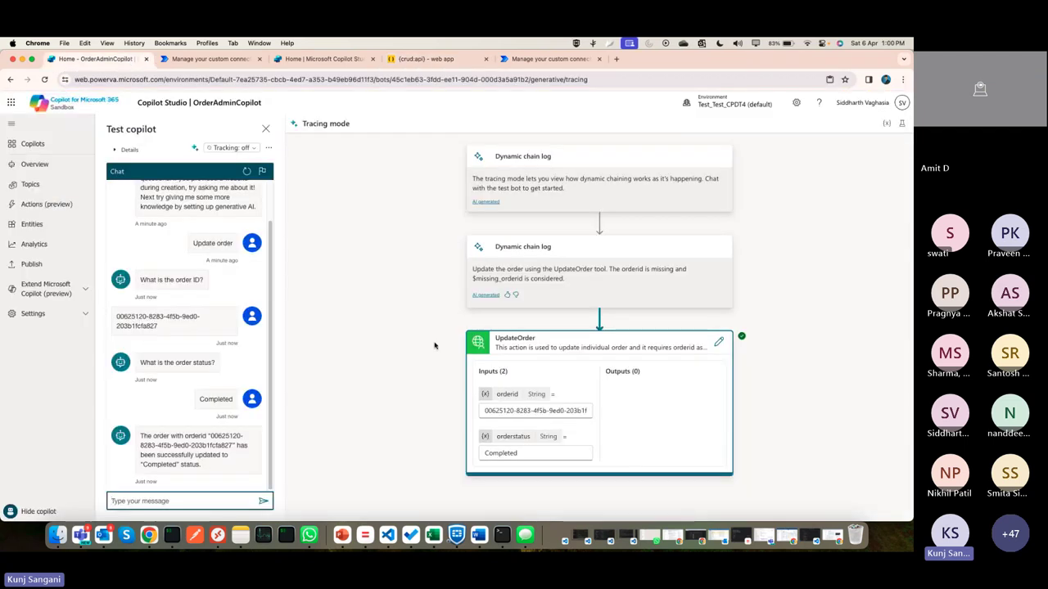
Open OrderAdminCopilot's Languages settings: English (United States) primary, Hindi (India) secondary
left_click(719, 342)
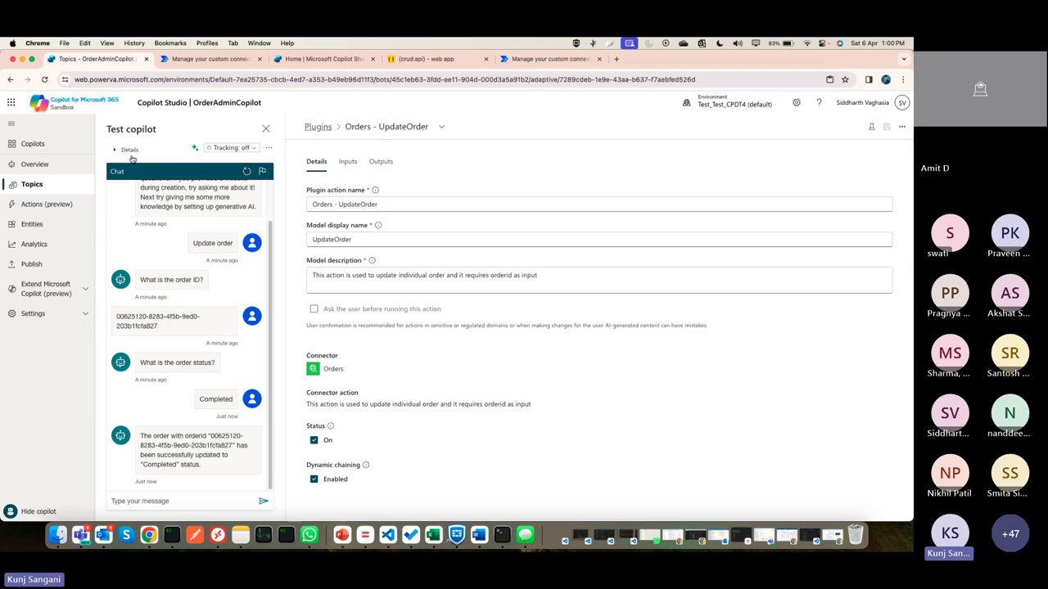
left_click(56, 320)
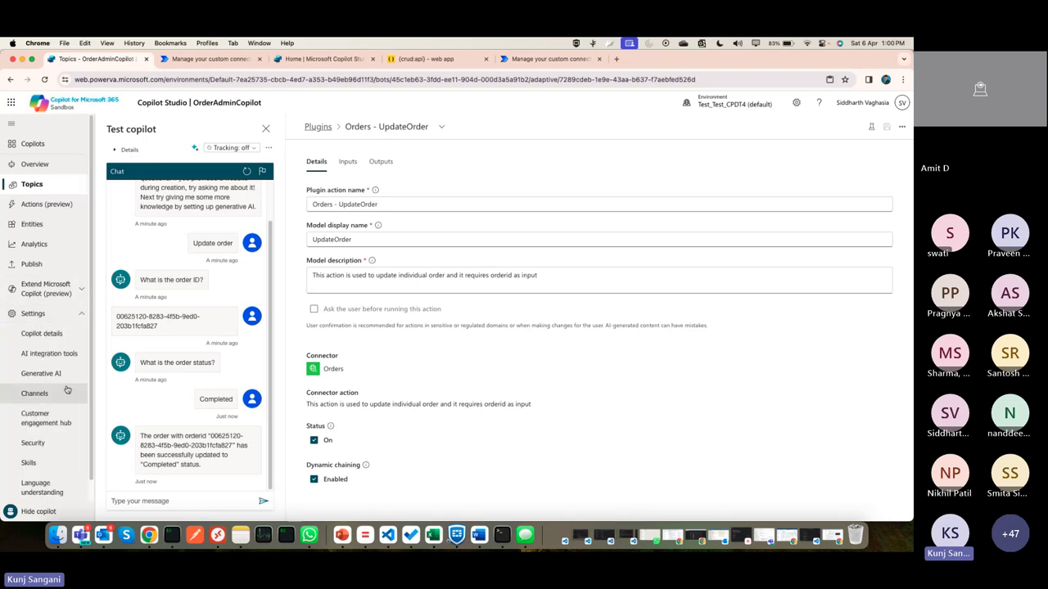
scroll(49, 385, "down", 1)
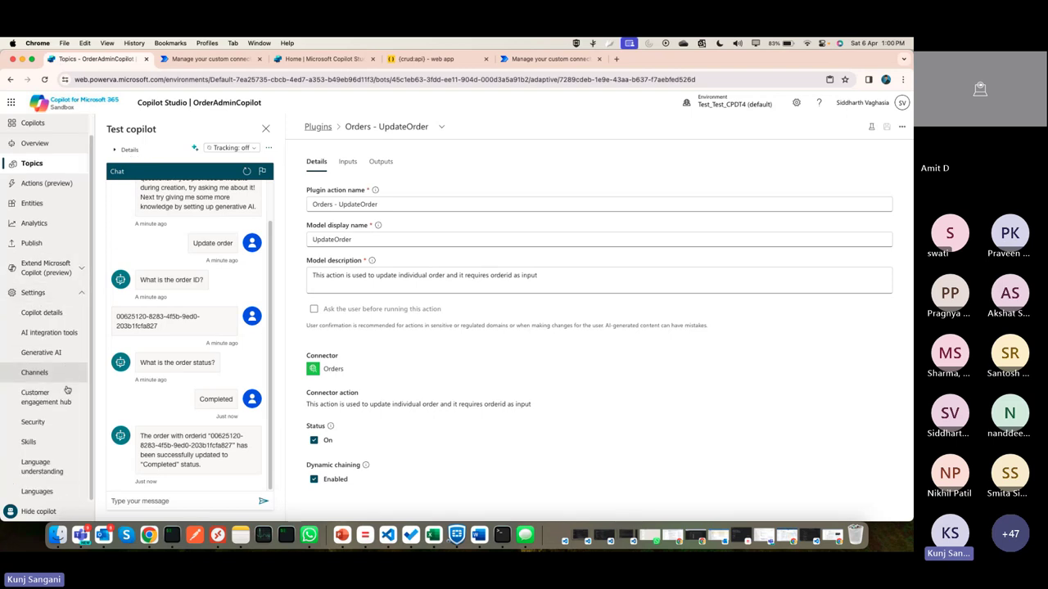
left_click(56, 494)
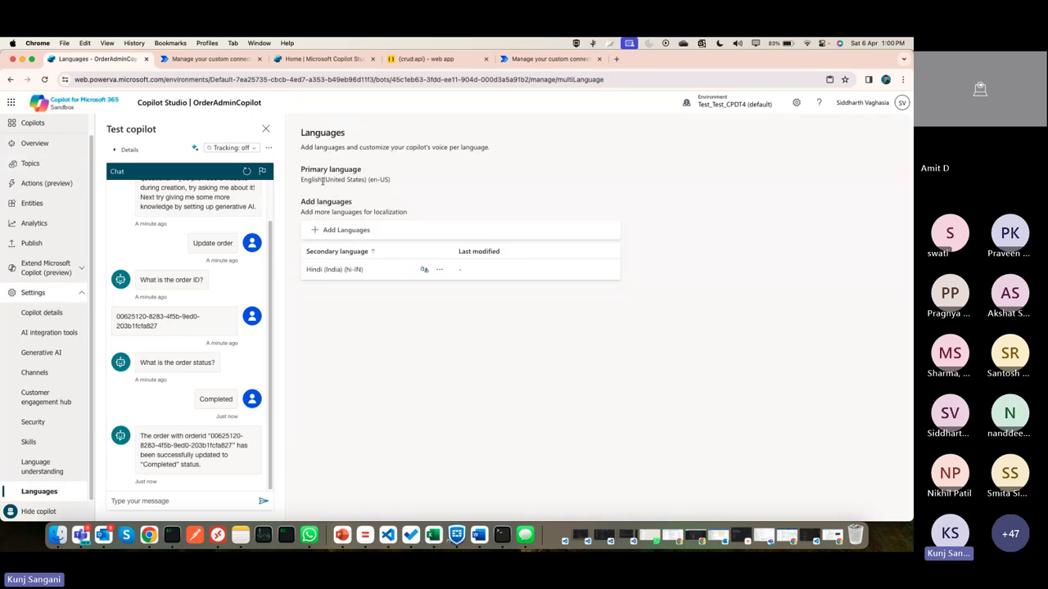
Point out English as the primary language, then restart the test conversation
left_click_drag(300, 178, 399, 182)
left_click(382, 197)
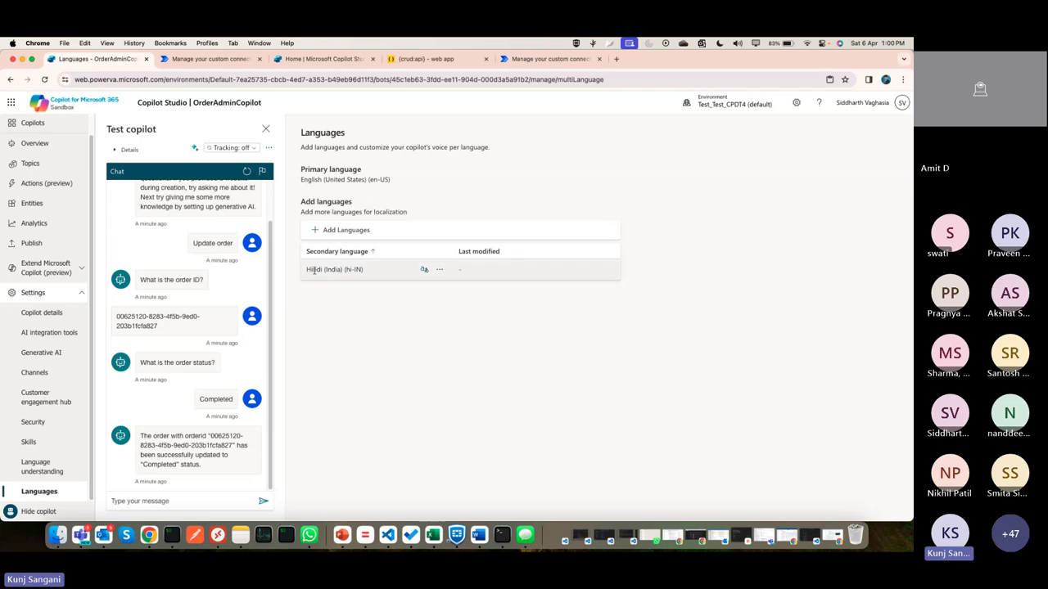
left_click(246, 171)
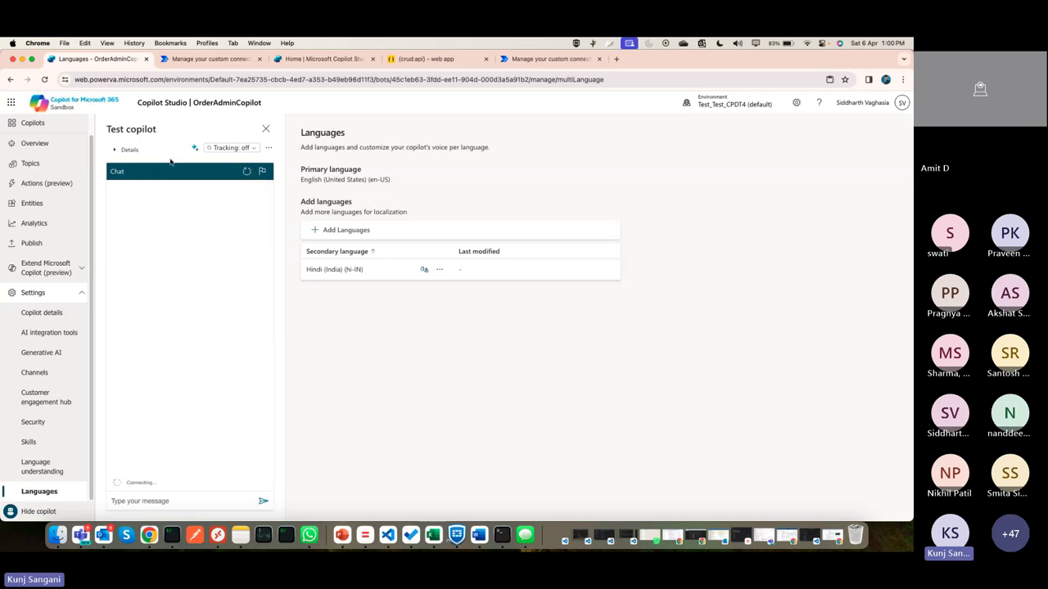
Switch the test chat language to Hindi (India)
left_click(268, 148)
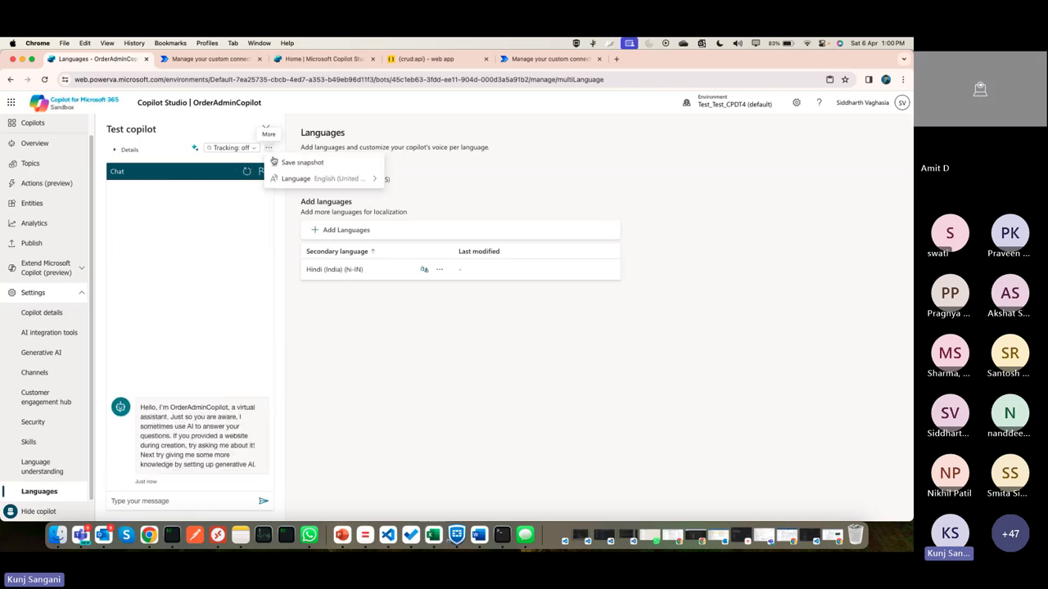
mouse_move(319, 178)
left_click(445, 203)
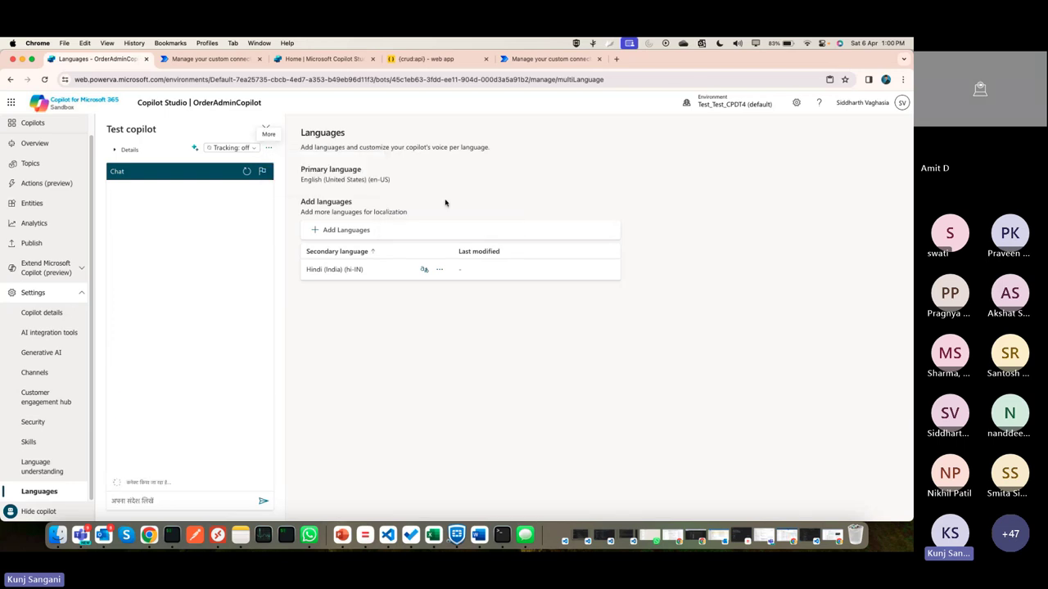
Paste the Hindi all-orders request from notes, send it, and review the four returned orders
left_click(246, 536)
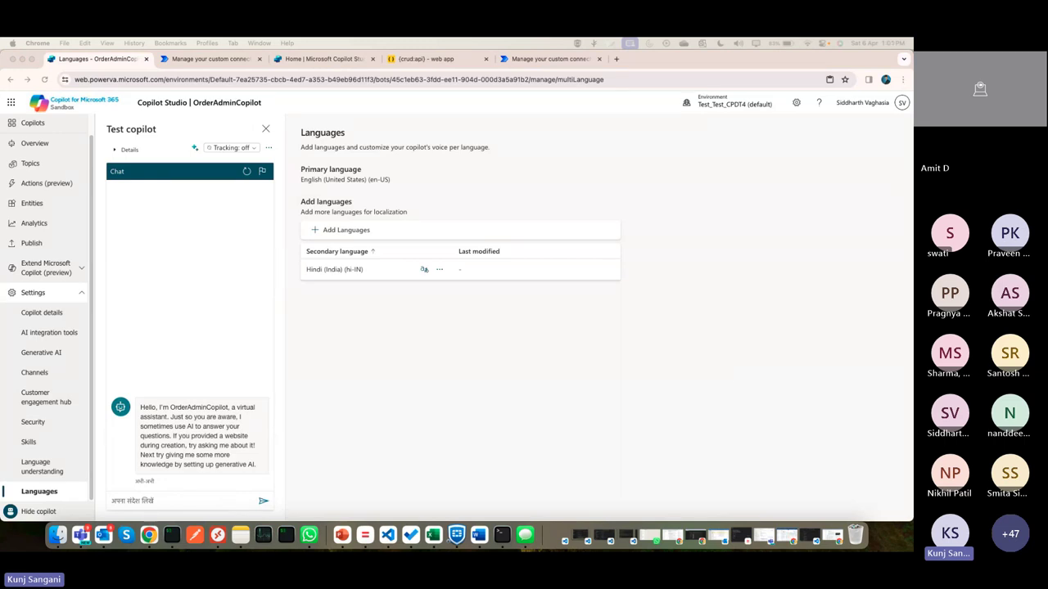
key("ctrl+Up")
left_click(556, 386)
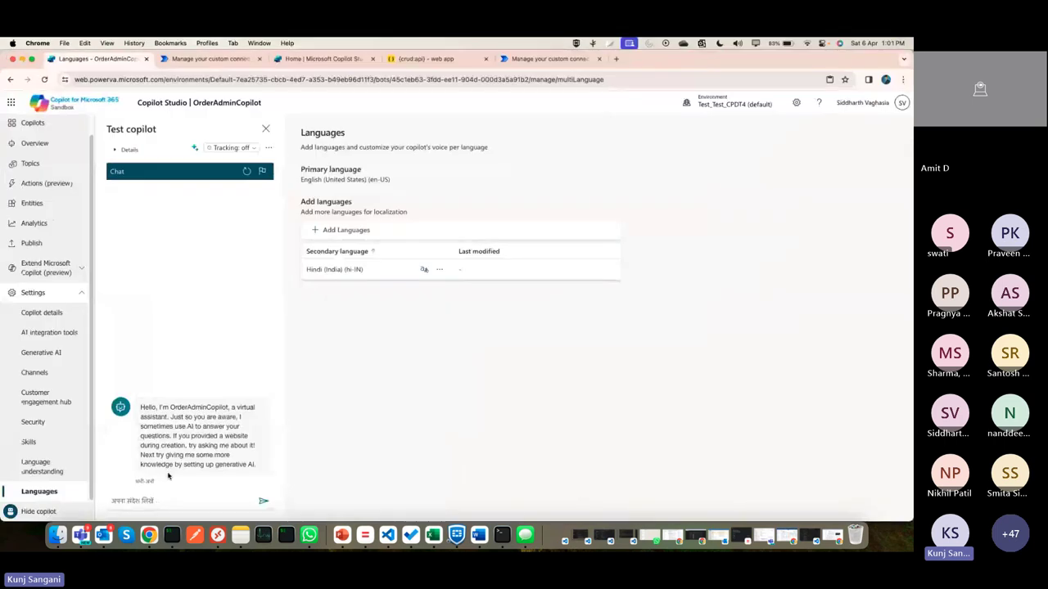
left_click(147, 500)
type("सभी आदेशों की सूची बनाएं")
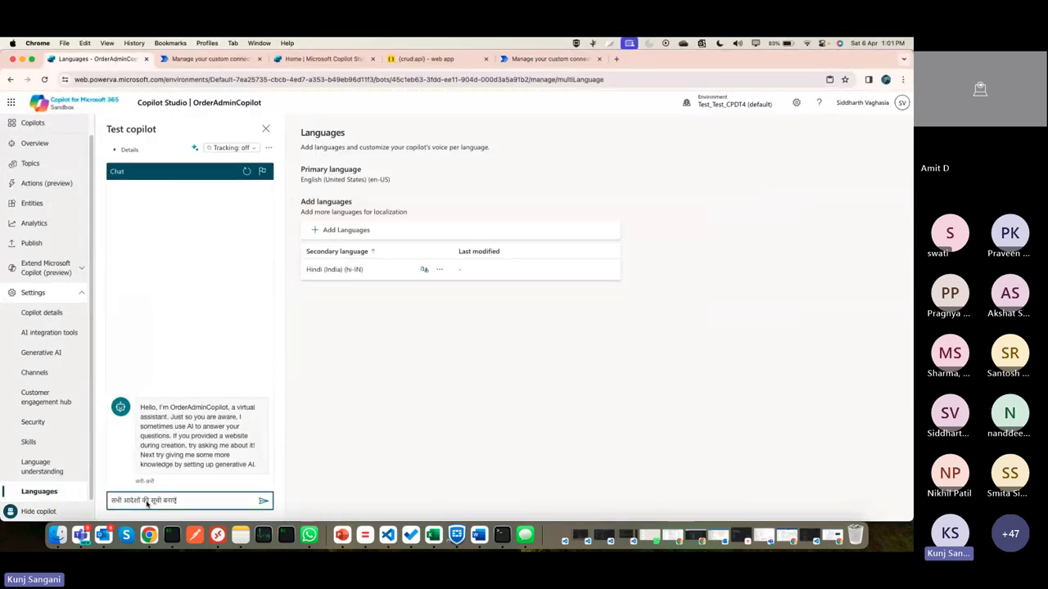
key("Return")
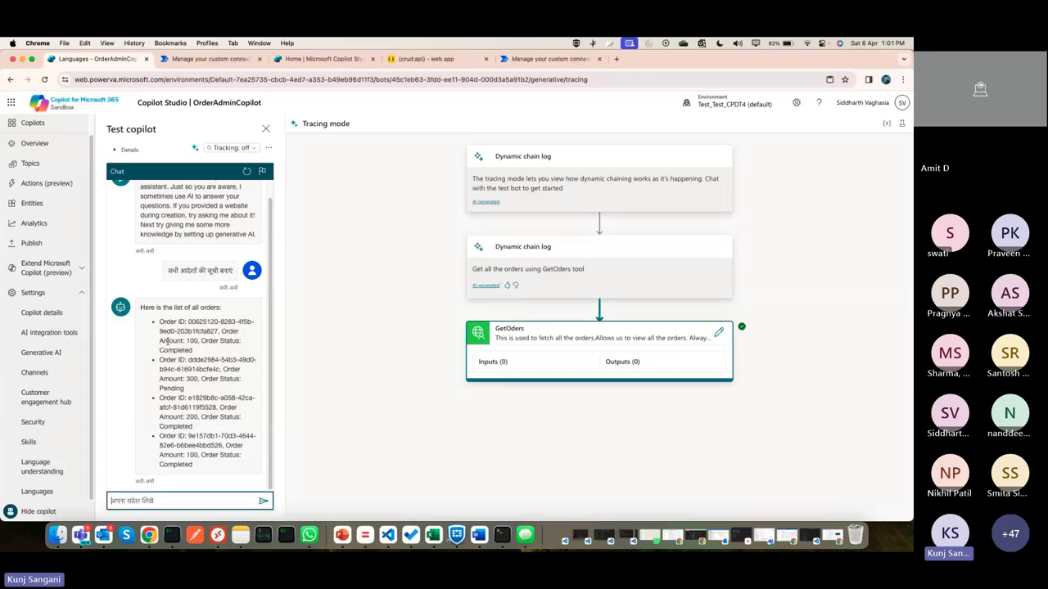
left_click_drag(161, 321, 198, 465)
left_click(198, 466)
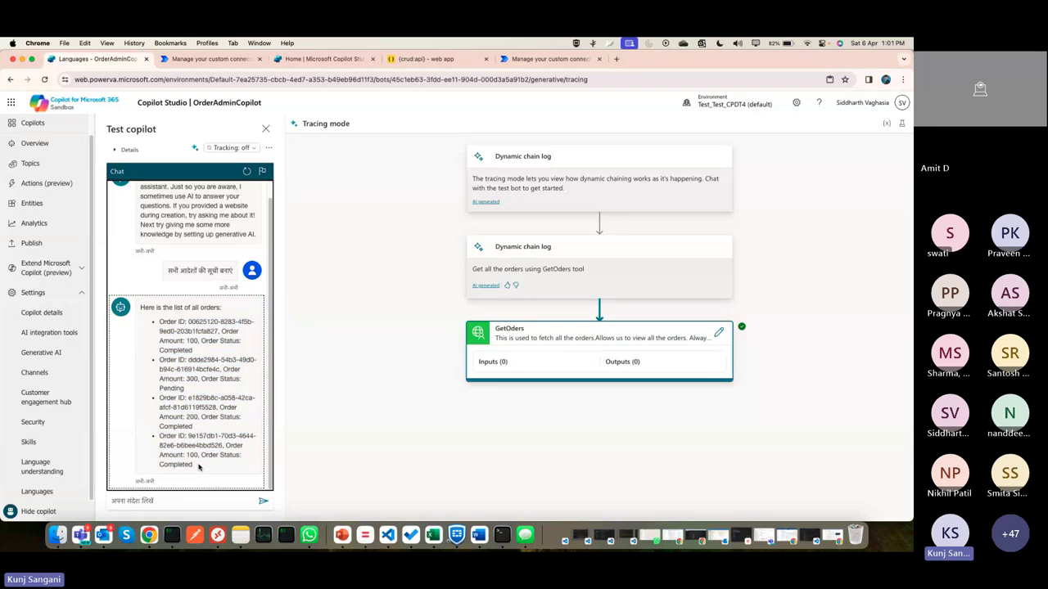
Replace GetOders' second description line with 'Translate the text coming from the data' and save
left_click(719, 333)
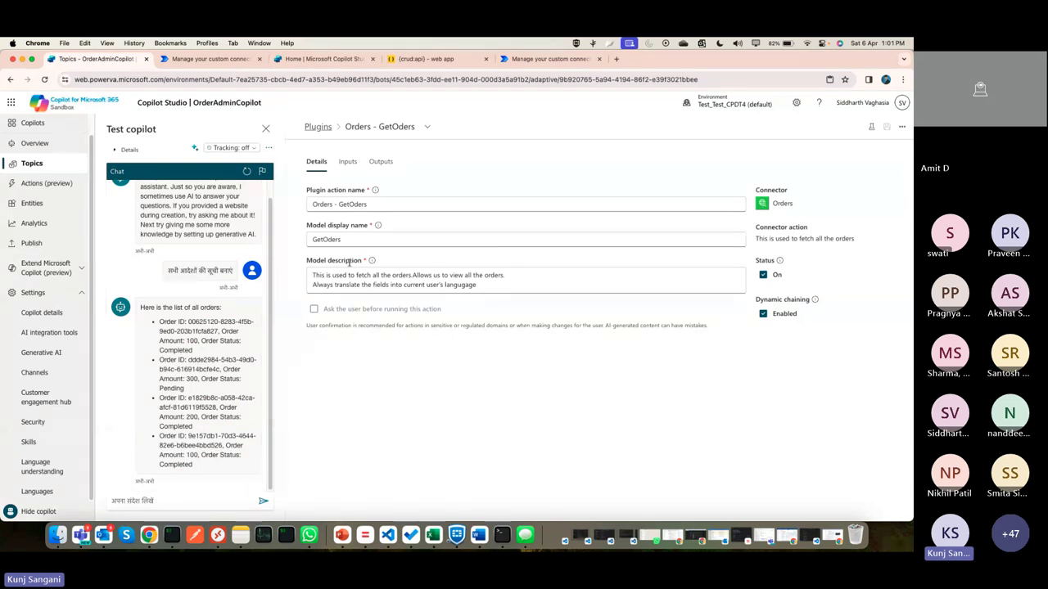
left_click(501, 287)
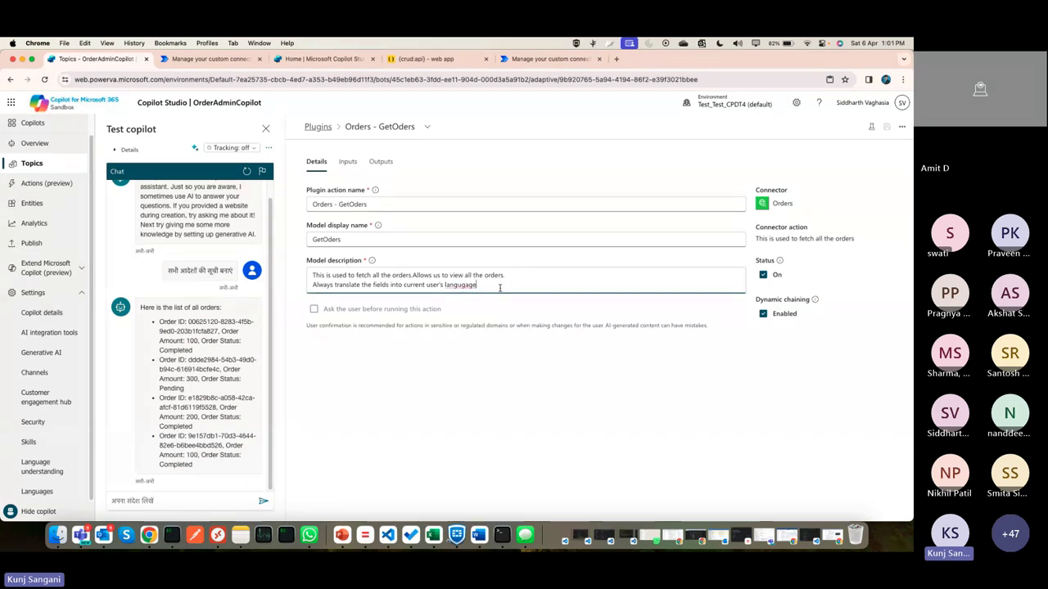
left_click_drag(500, 288, 298, 288)
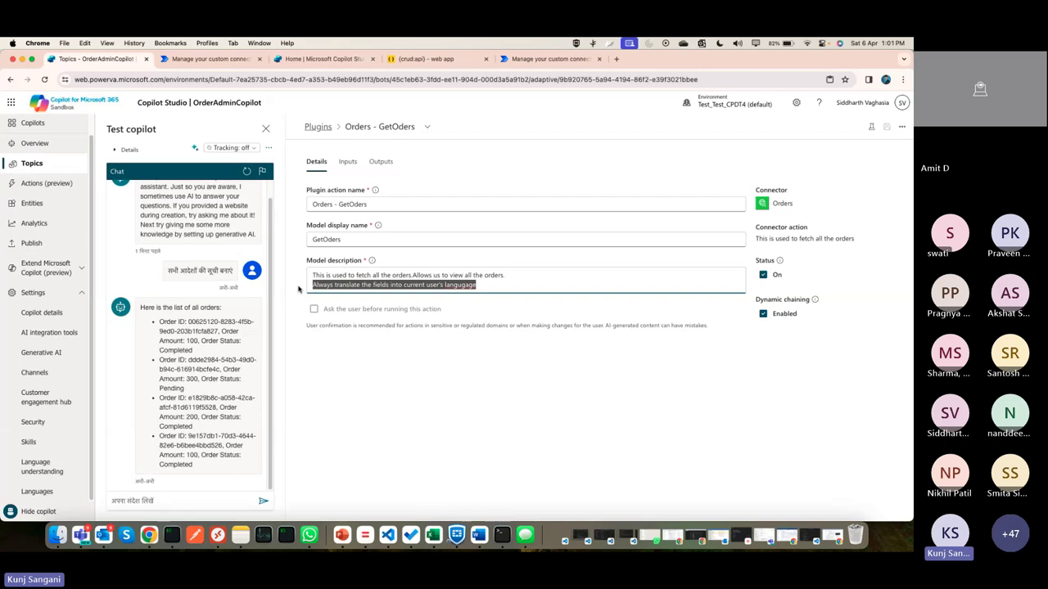
key("BackSpace")
type("Trans")
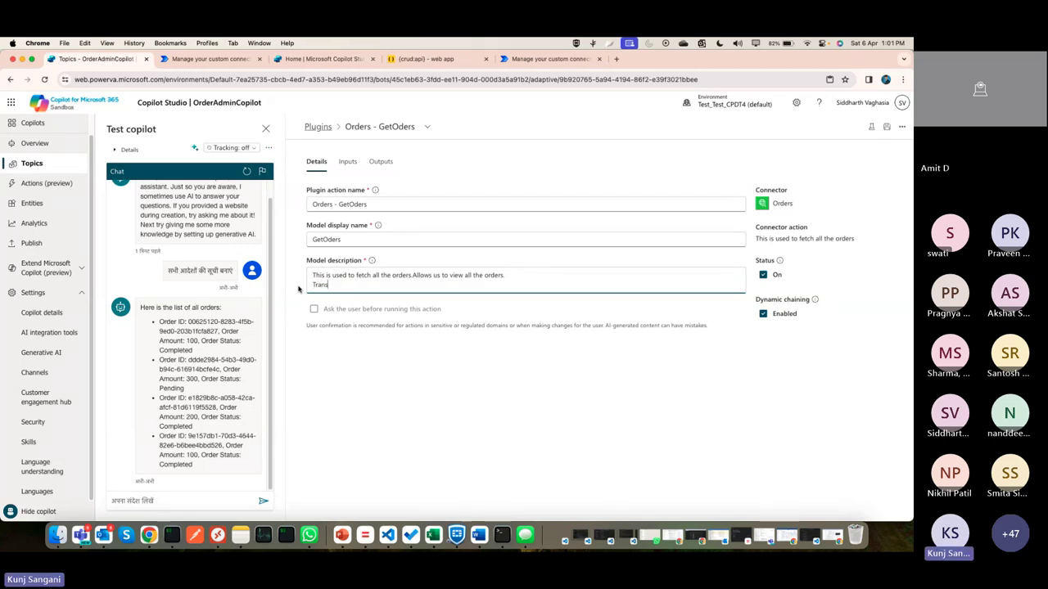
type("late the text coming f")
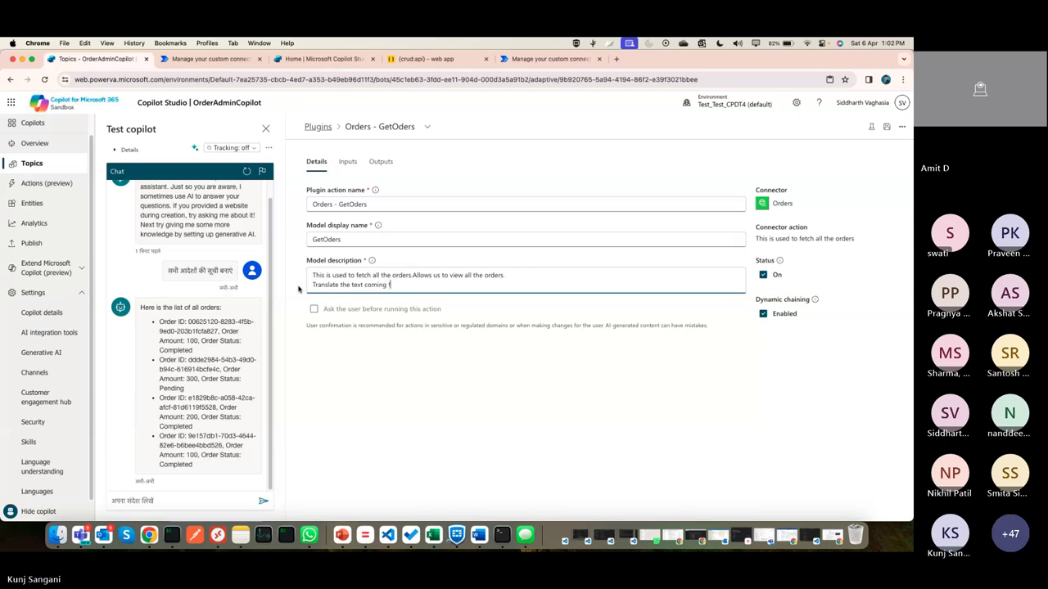
type("rom the data")
left_click(886, 127)
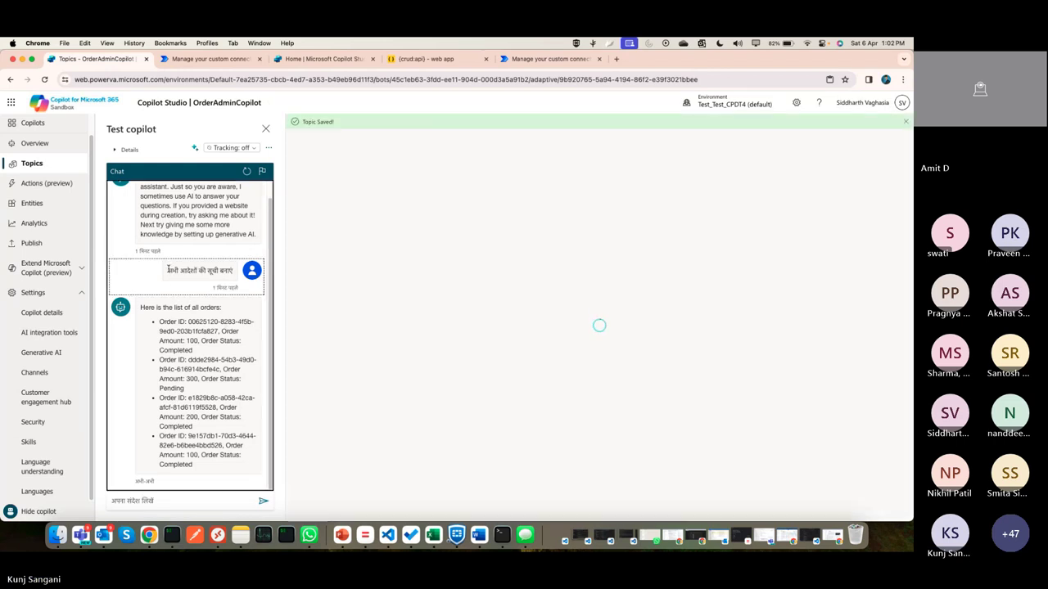
Copy the earlier Hindi order request and resend it in the test chat
left_click_drag(169, 270, 236, 271)
key("ctrl+c")
left_click(174, 501)
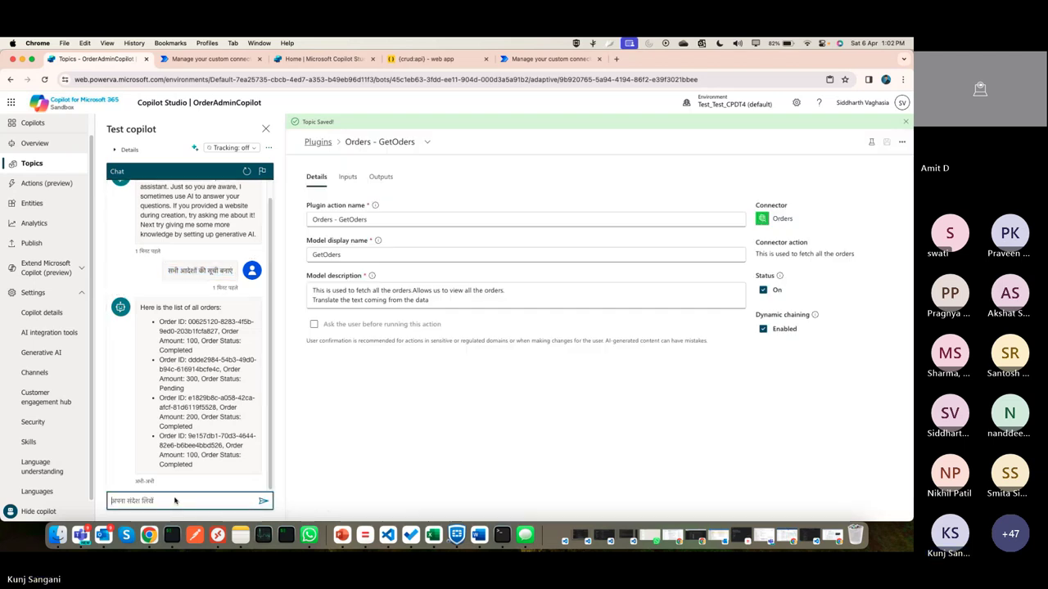
key("ctrl+v")
key("Return")
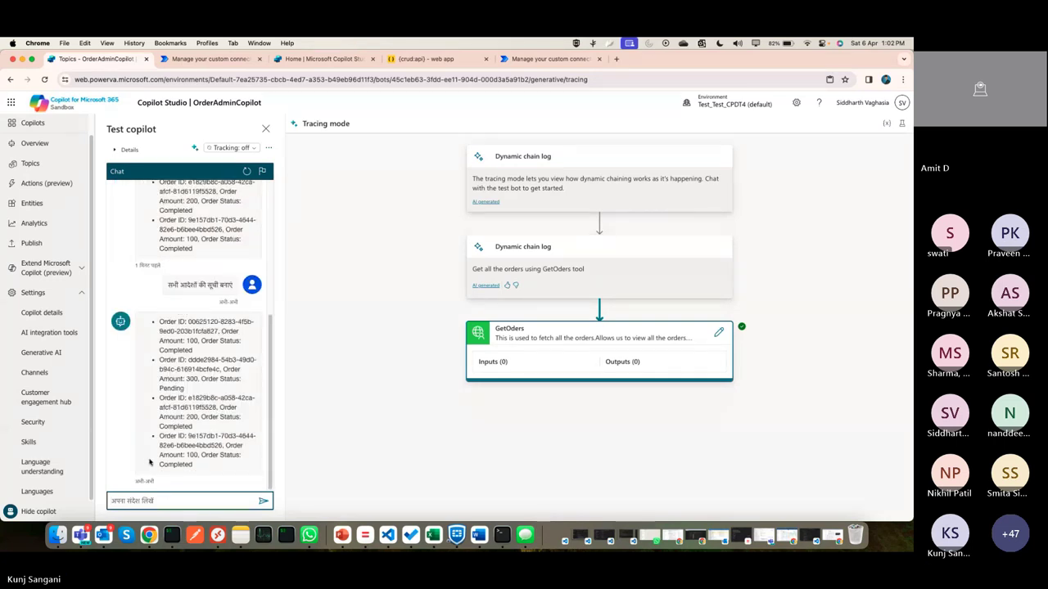
Review GetOders' new translation line, then show the License slide 16 in PowerPoint
left_click(719, 333)
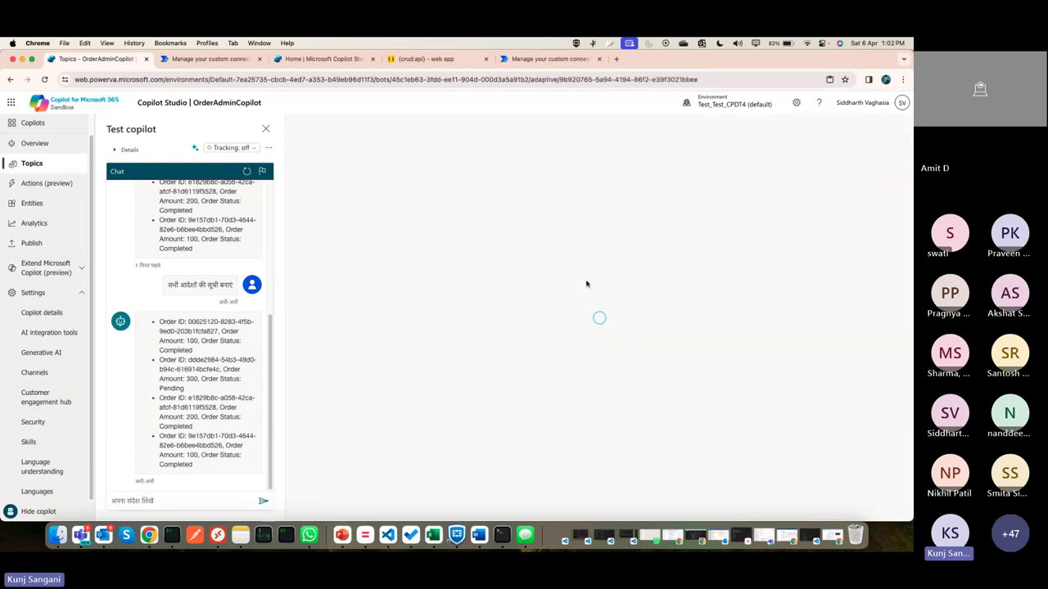
left_click_drag(499, 286, 307, 280)
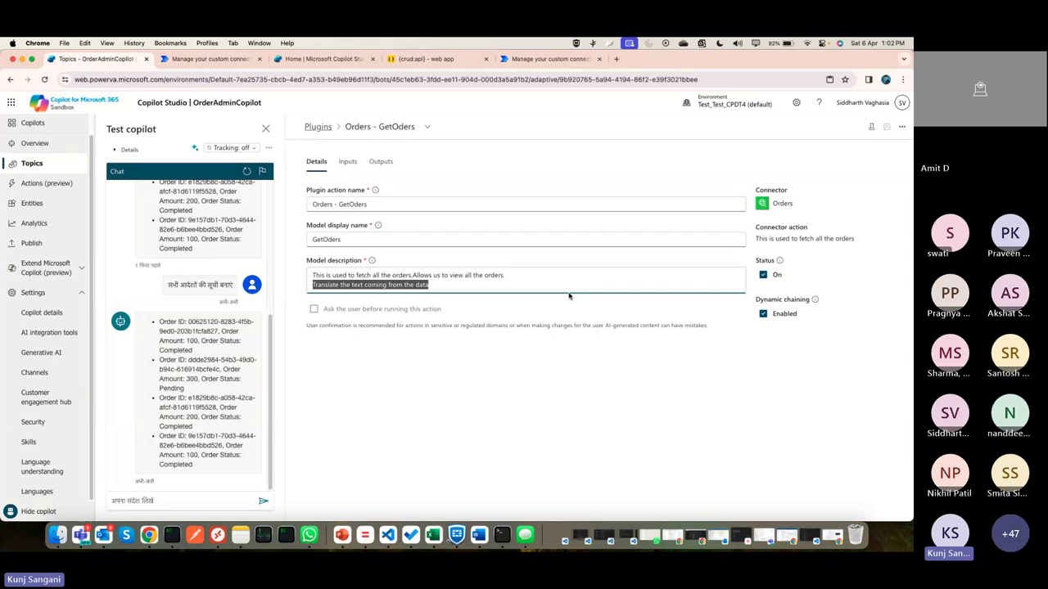
left_click(342, 535)
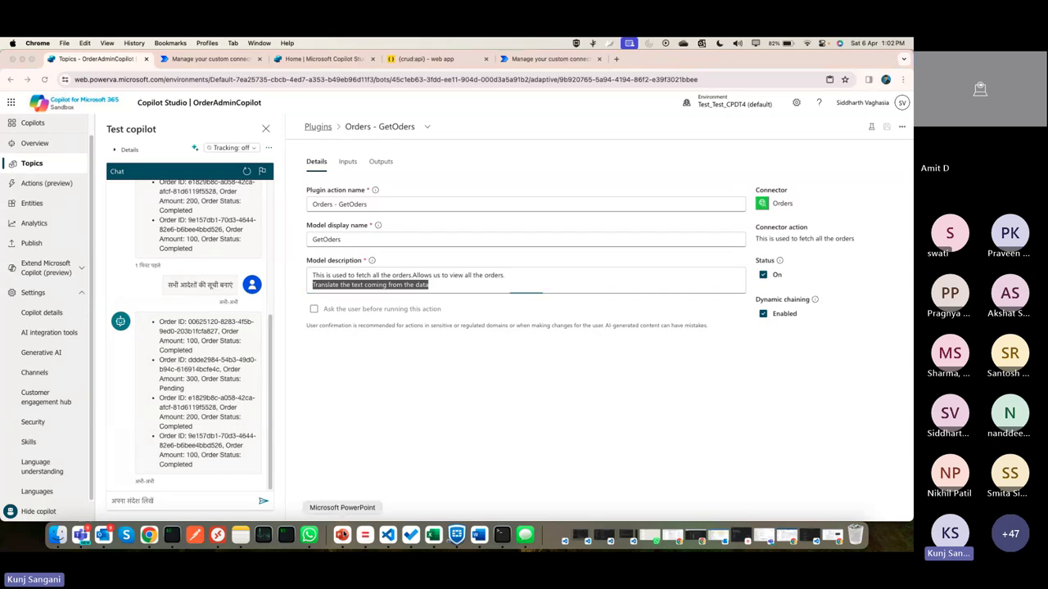
key("super+Tab")
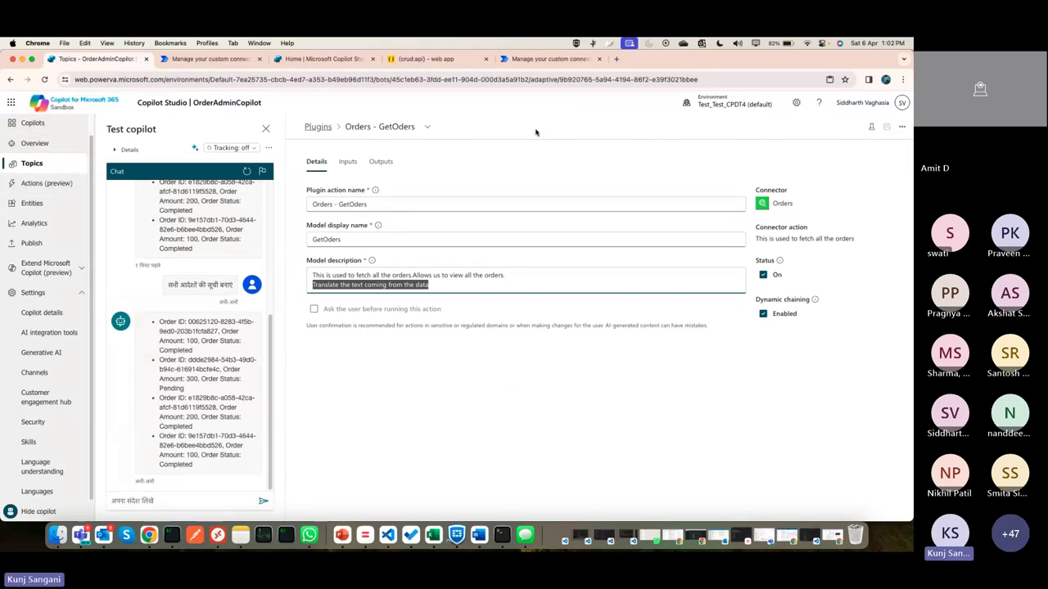
left_click(340, 536)
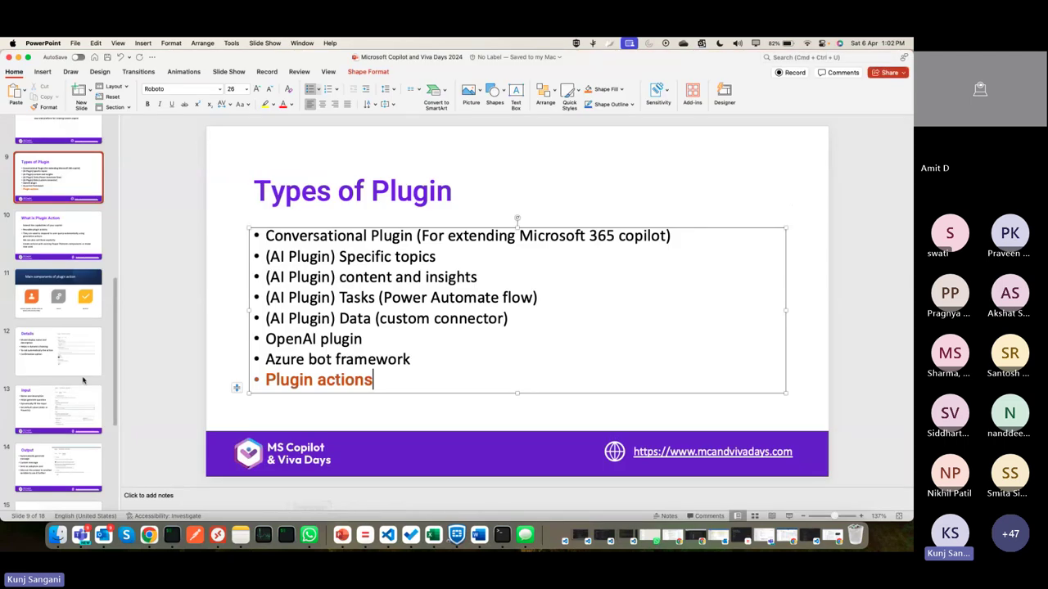
scroll(65, 393, "down", 5)
left_click(56, 414)
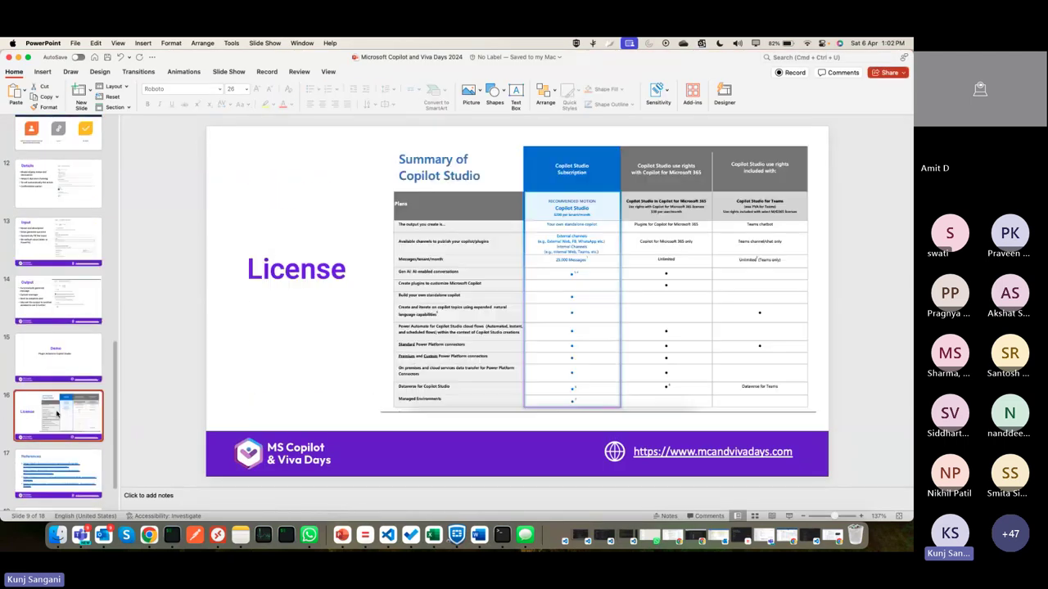